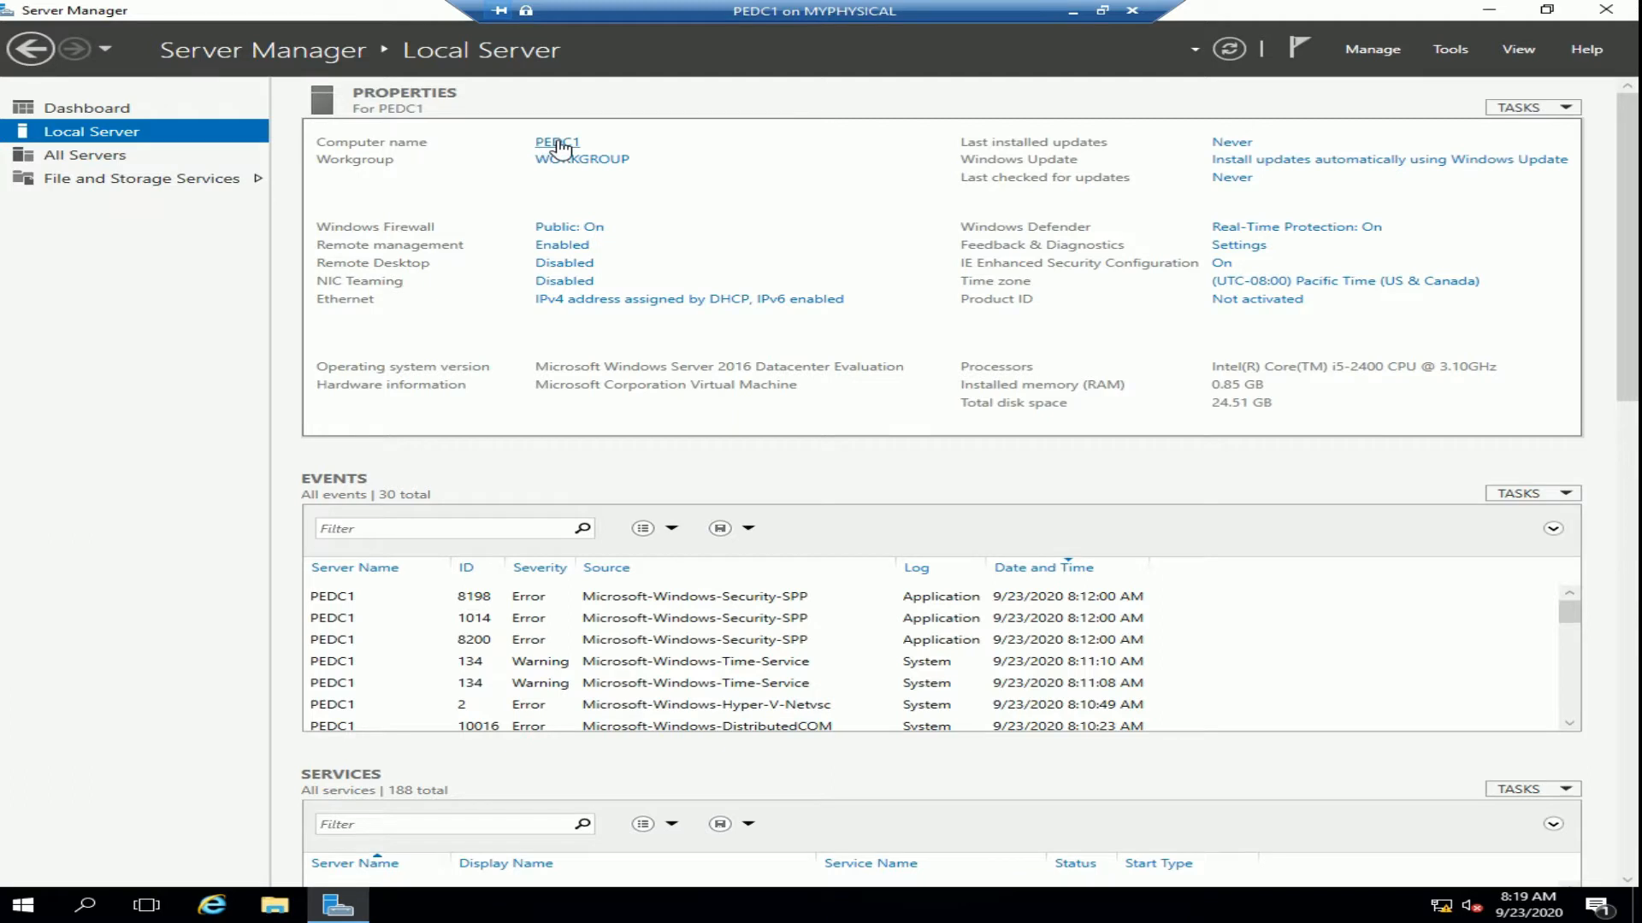
# Open the computer name change dialog, then cancel and close System Properties without changes
pyautogui.click(558, 147)
pyautogui.click(723, 431)
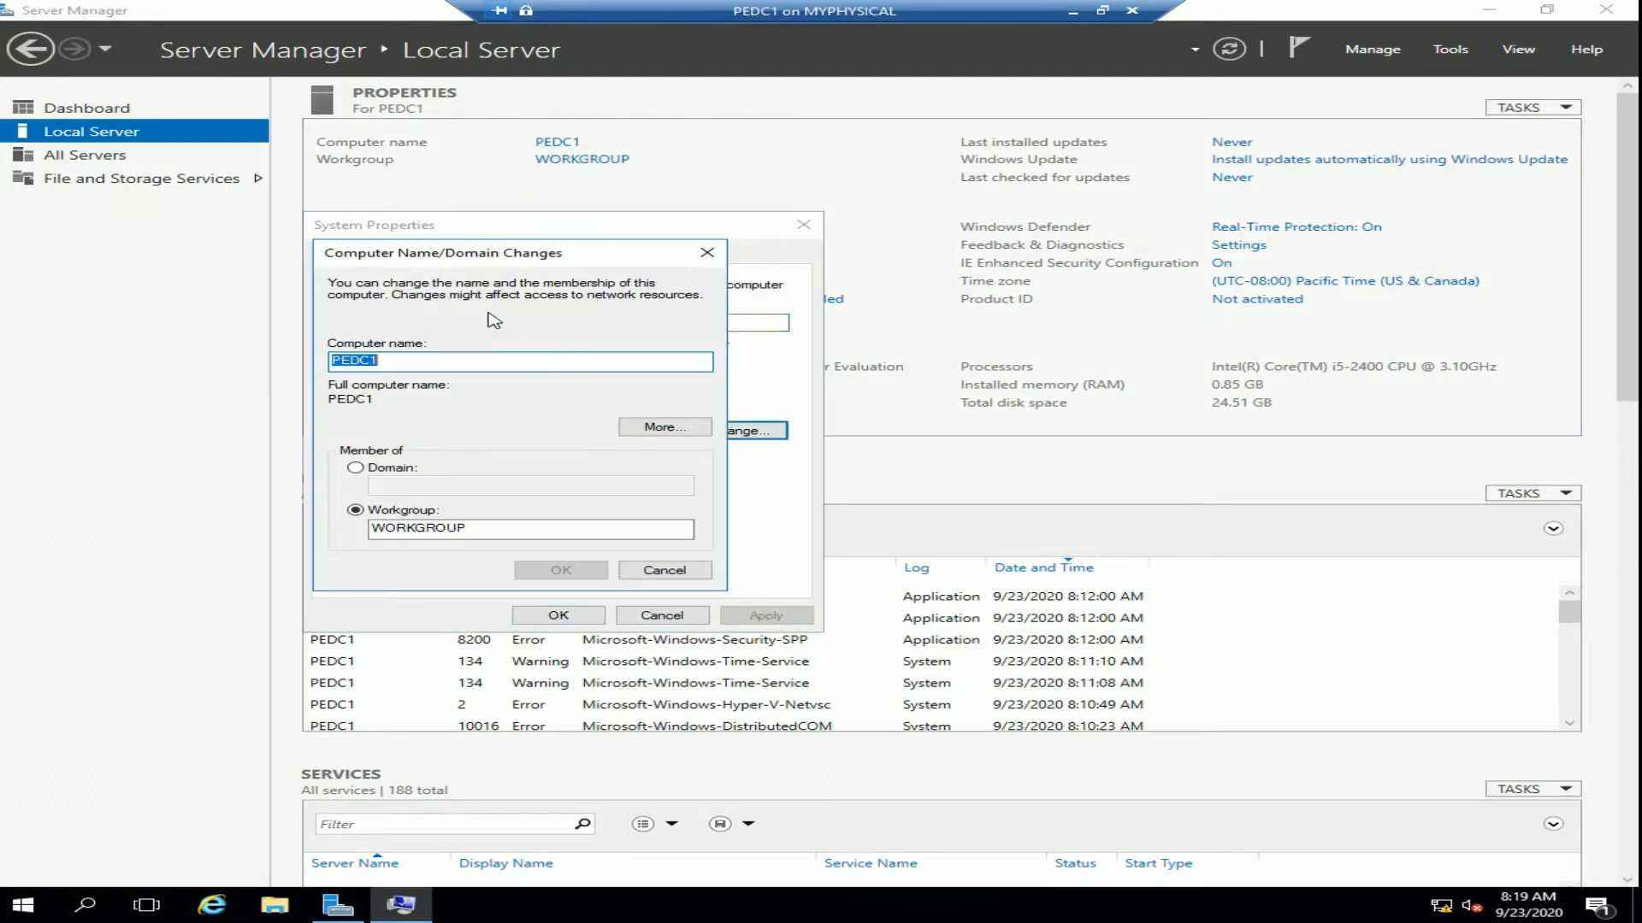
pyautogui.click(411, 363)
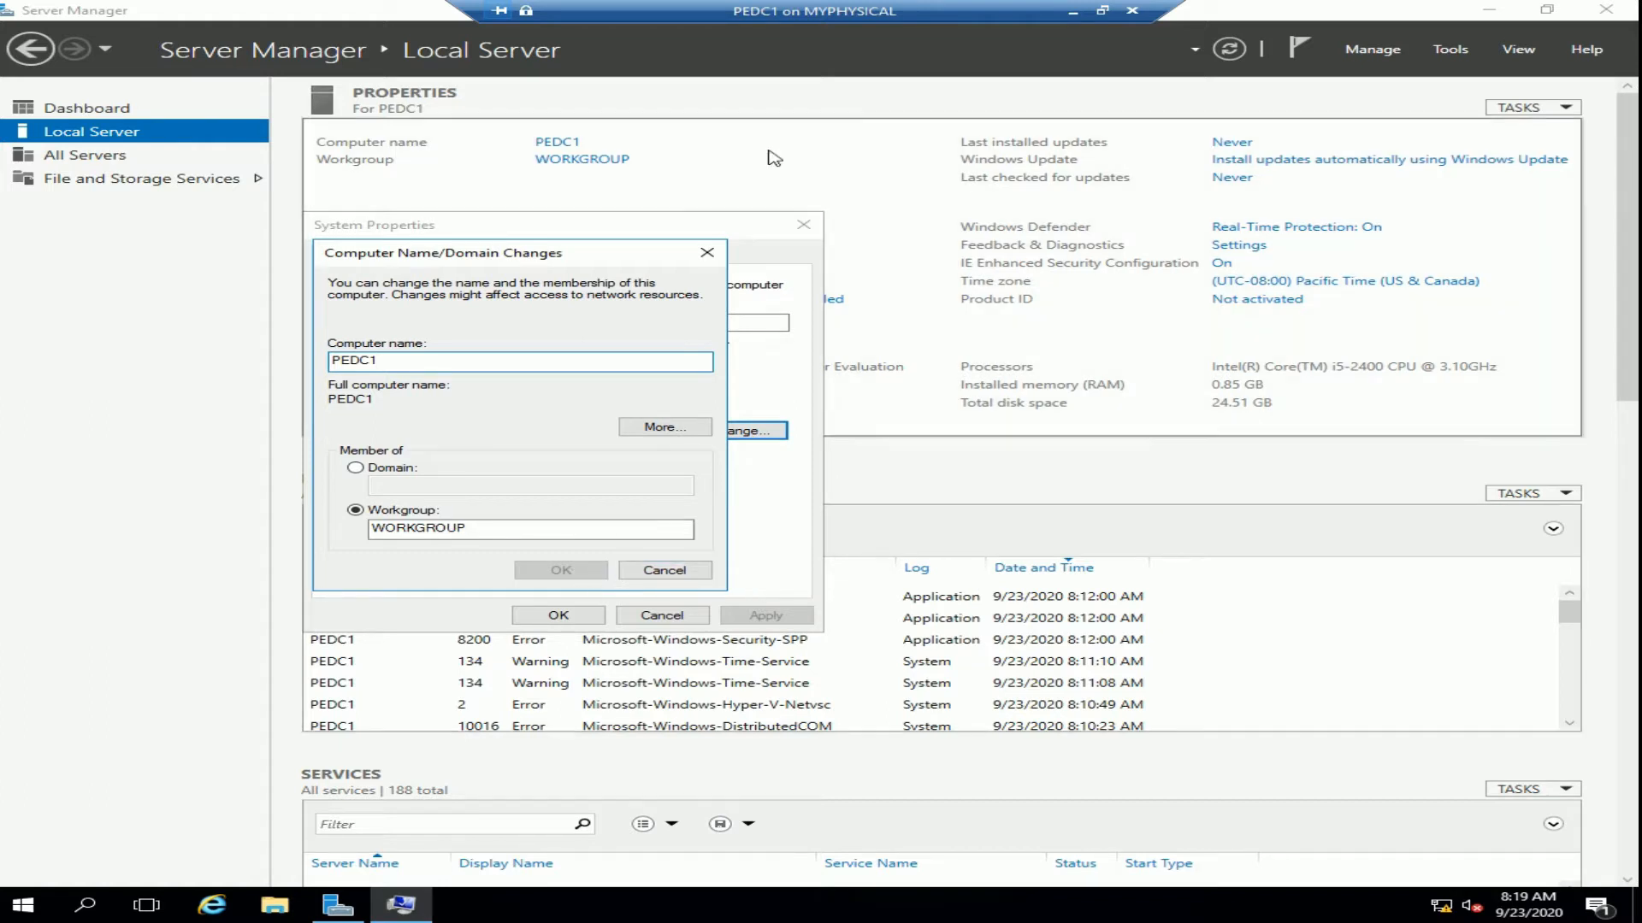
pyautogui.click(681, 568)
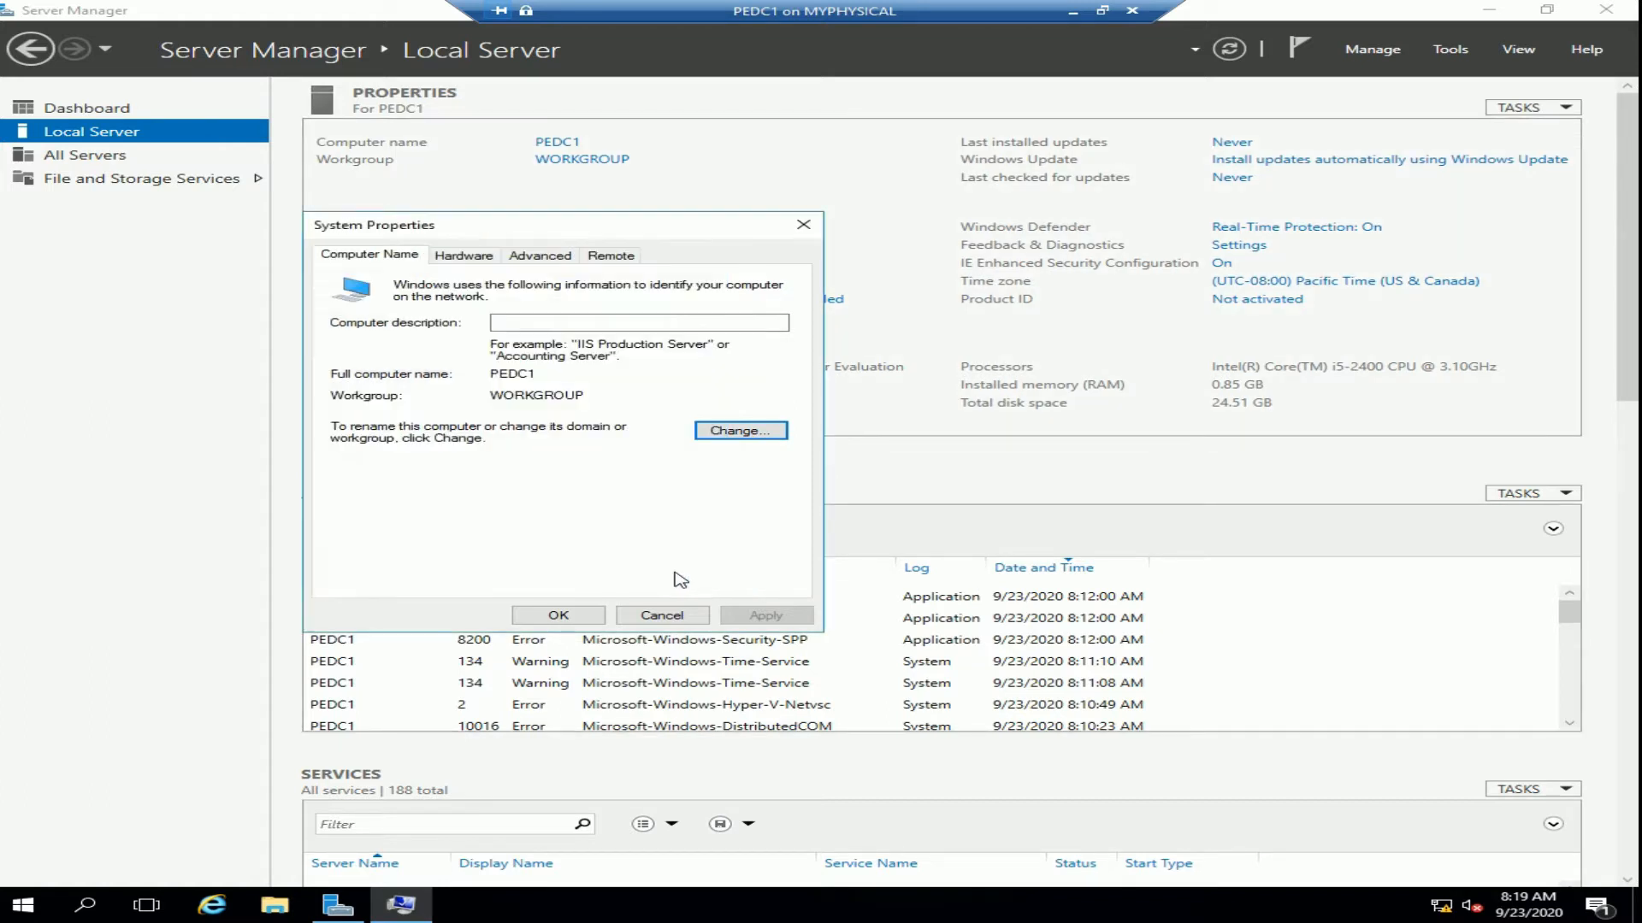
pyautogui.click(654, 616)
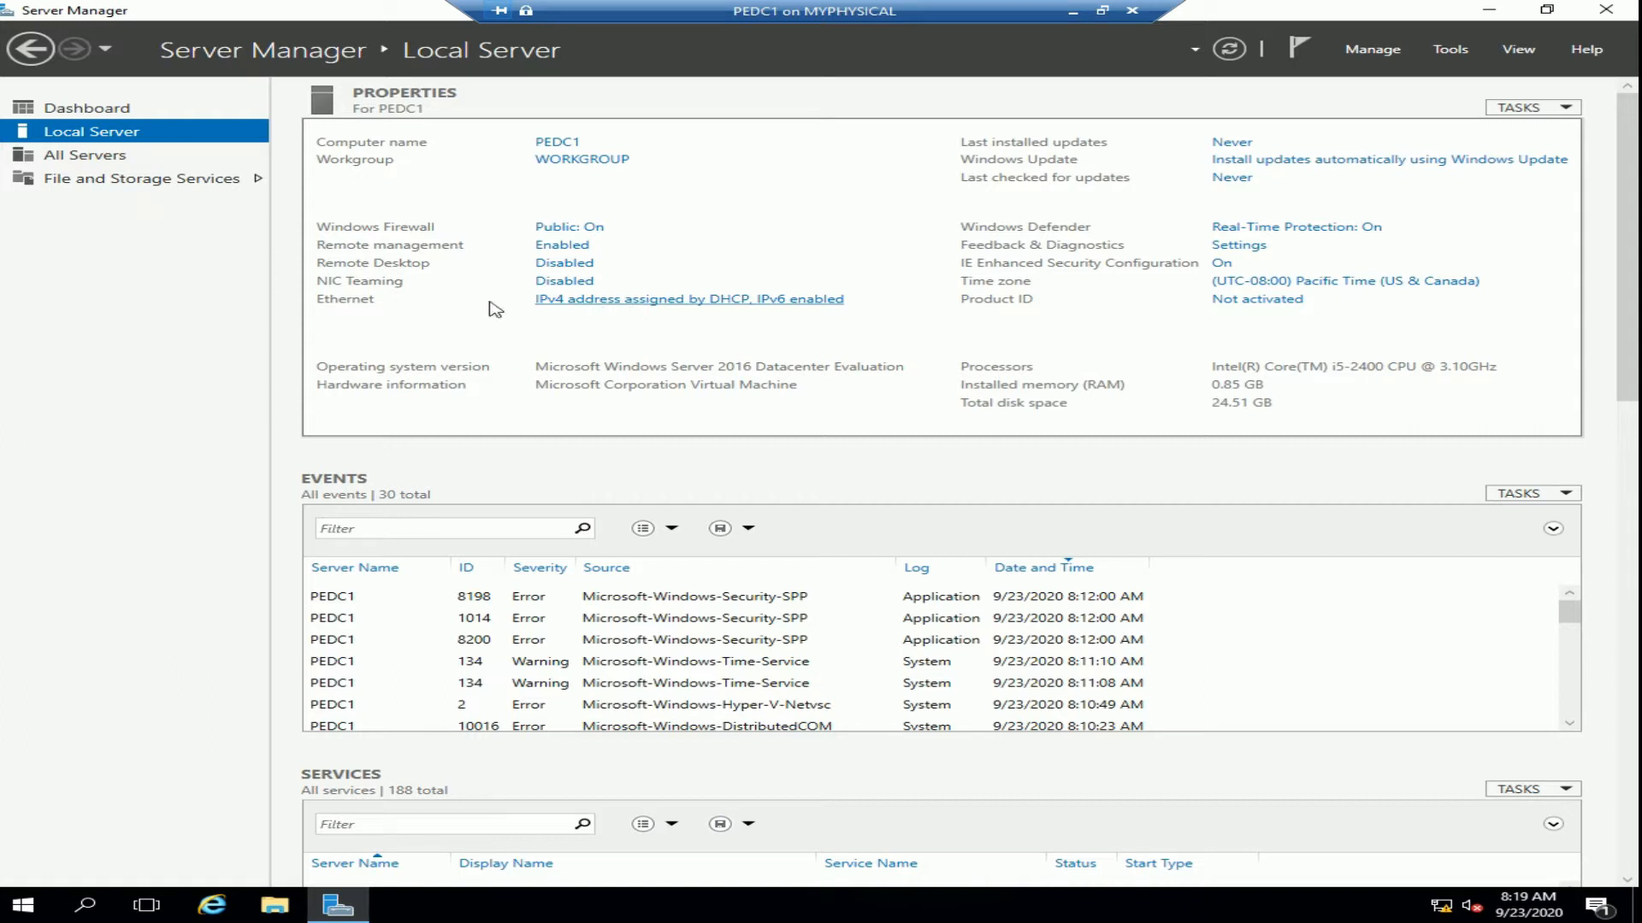
# Open the Internet Protocol Version 4 (TCP/IPv4) properties of the Ethernet connection
pyautogui.click(633, 301)
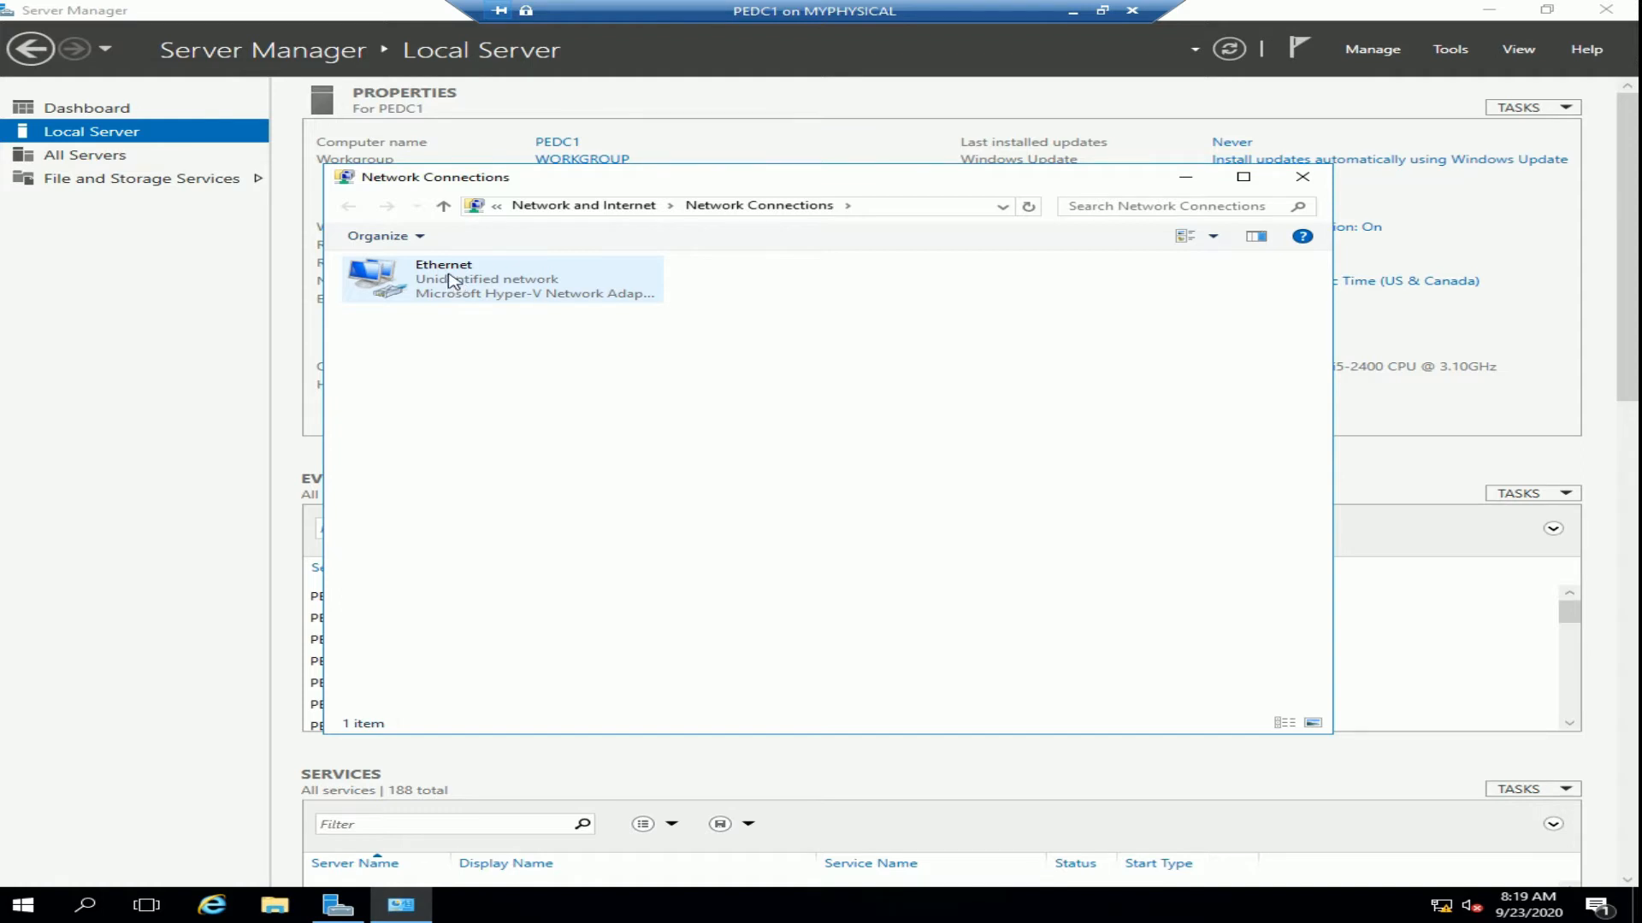
pyautogui.click(453, 282)
pyautogui.rightClick(450, 277)
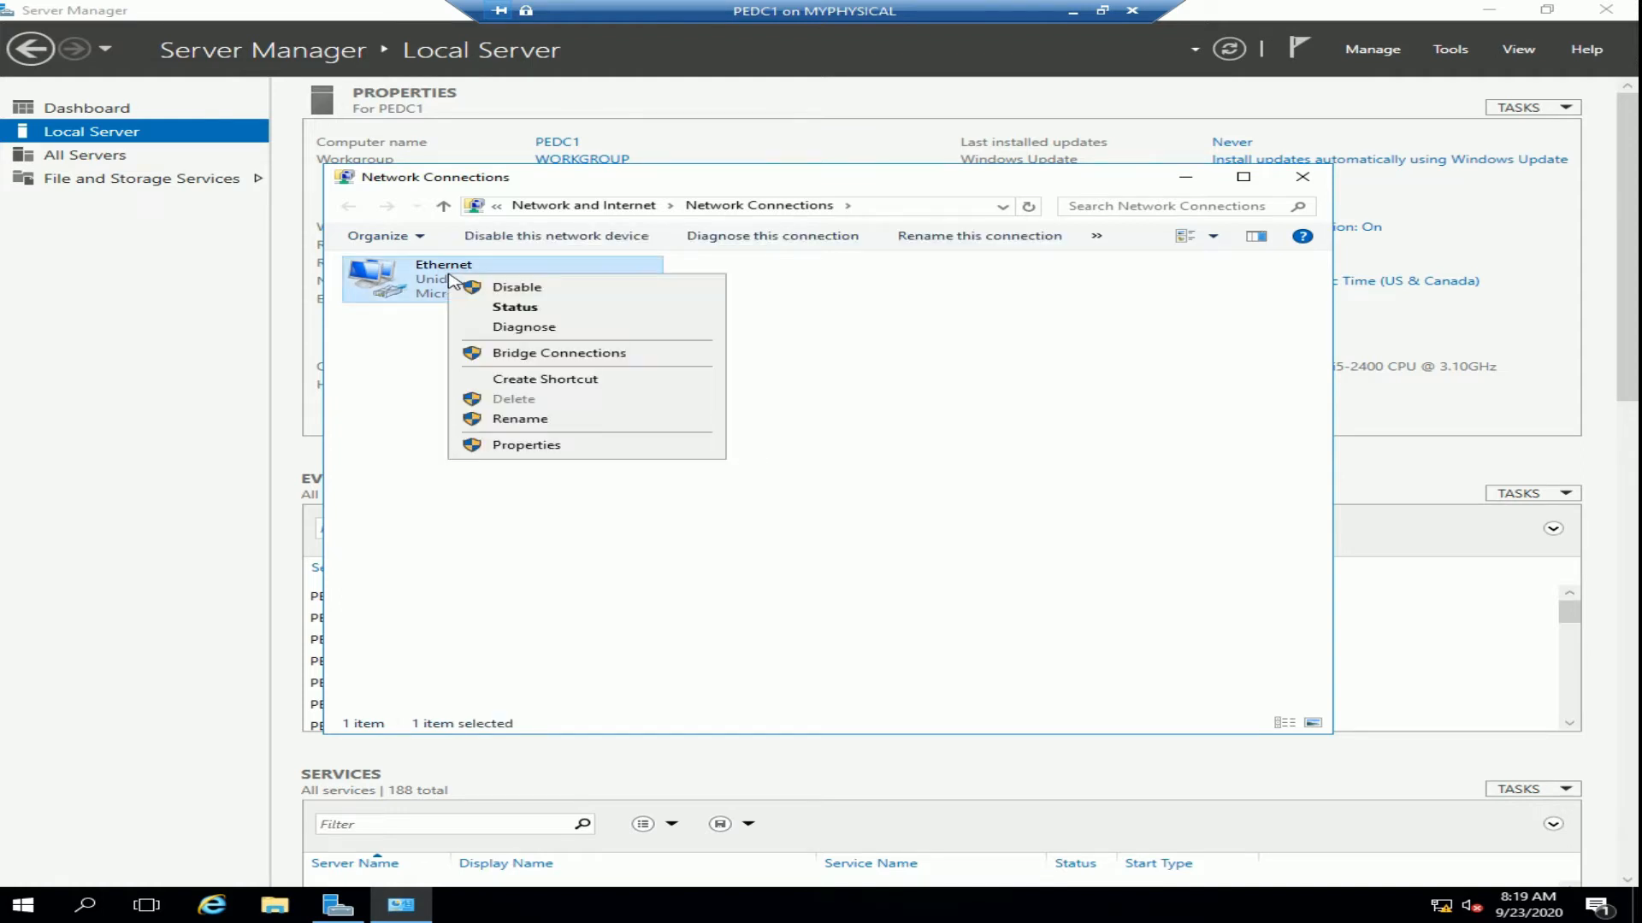
pyautogui.click(525, 447)
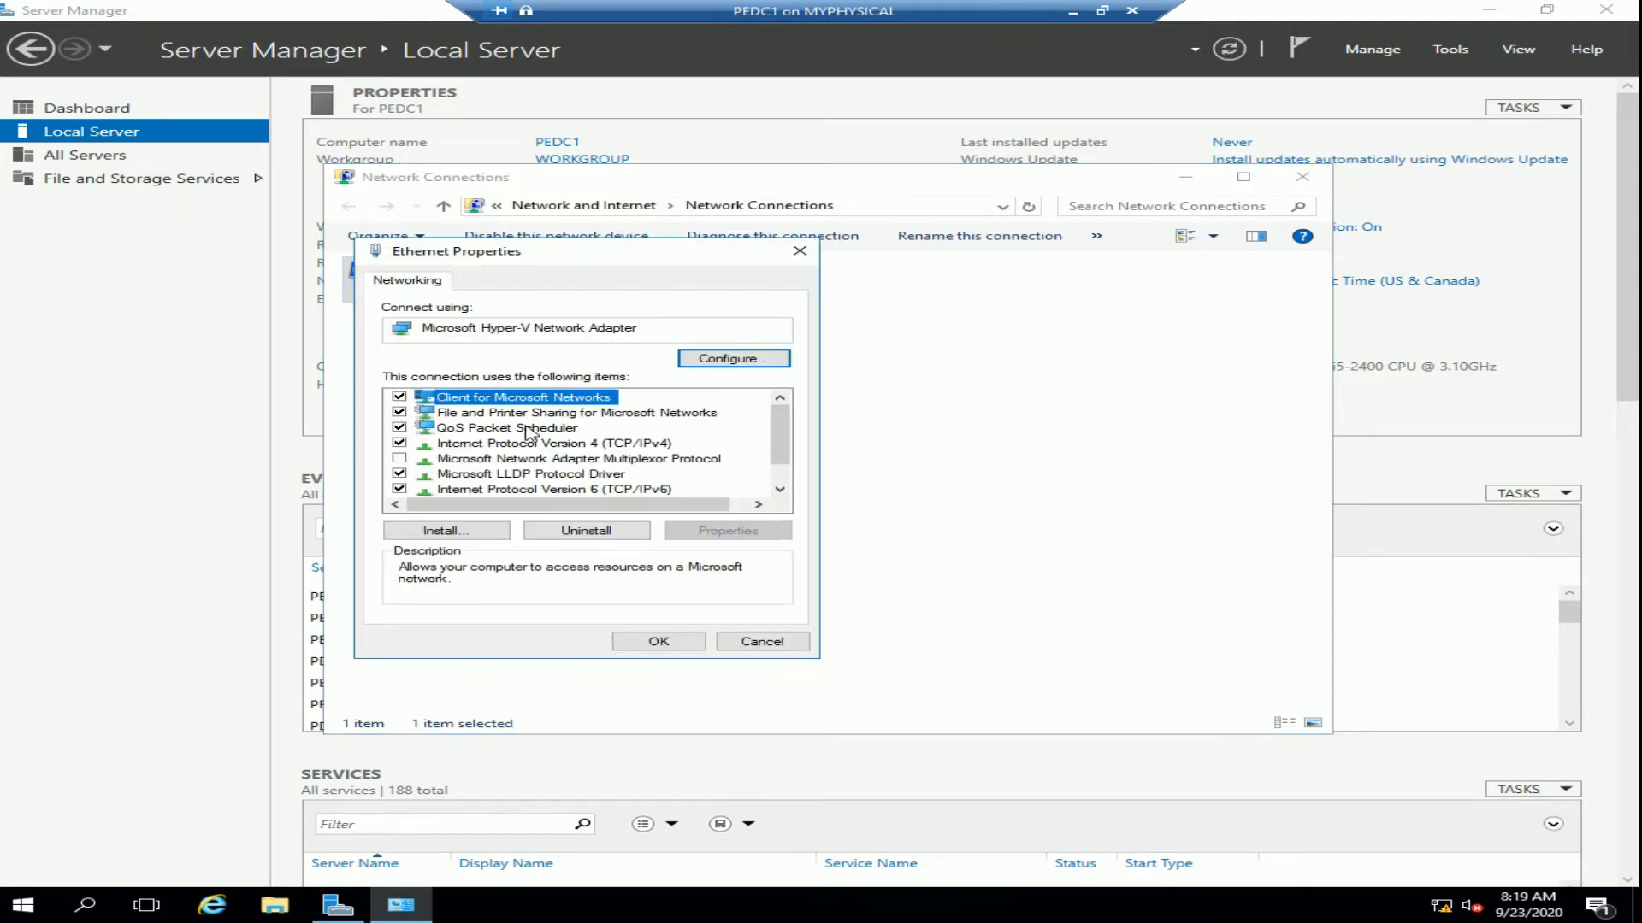
pyautogui.click(604, 444)
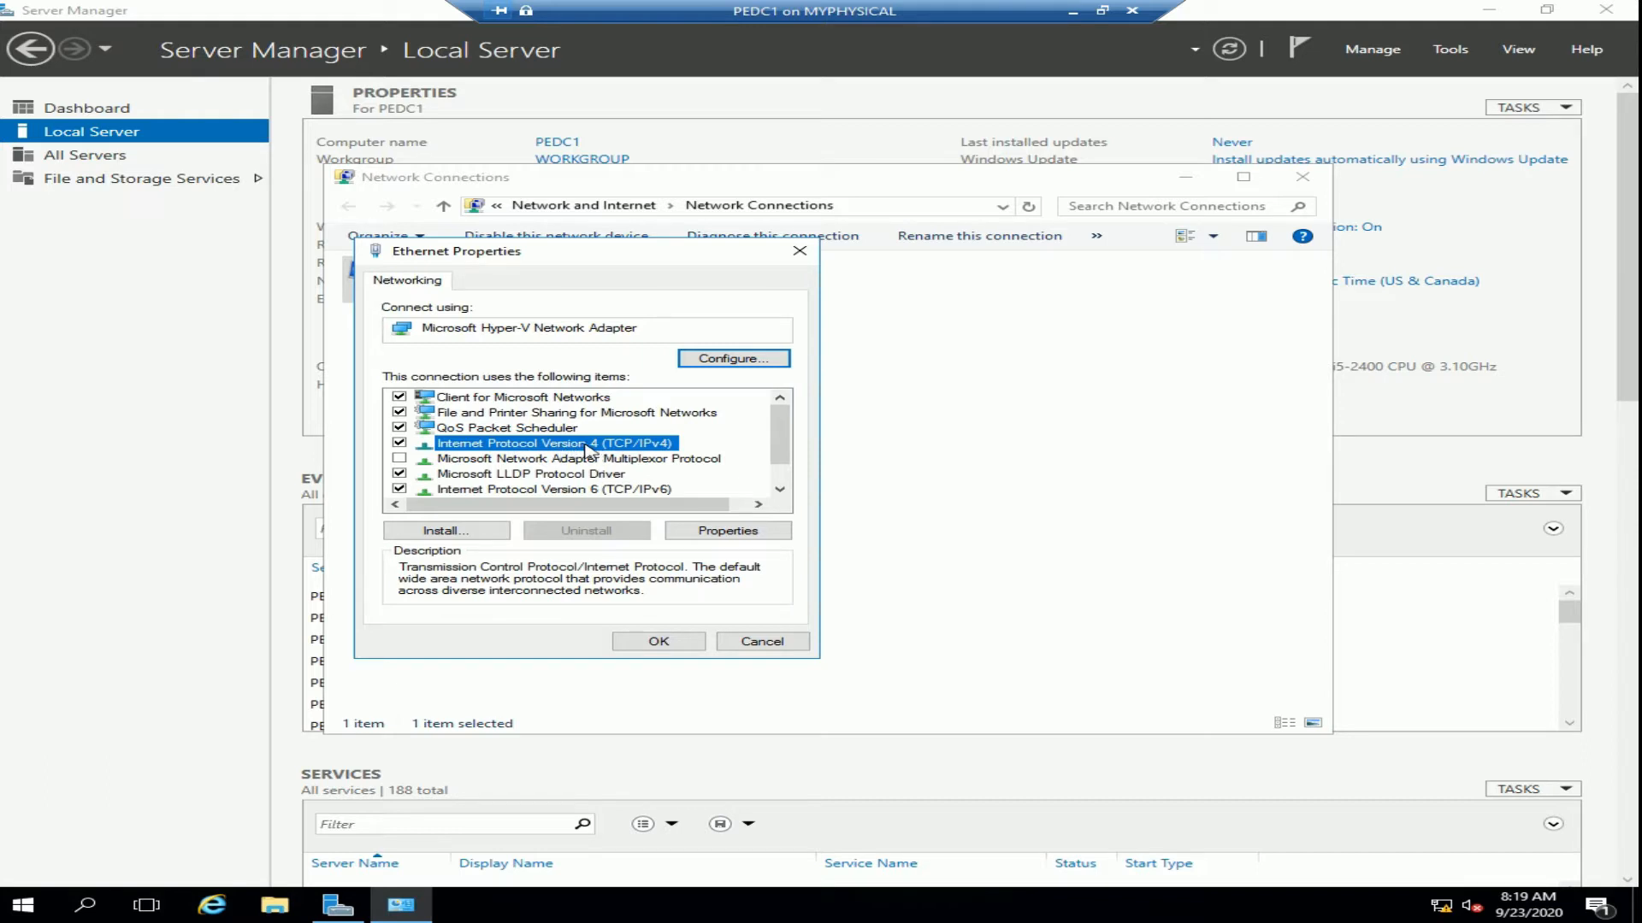
pyautogui.click(727, 531)
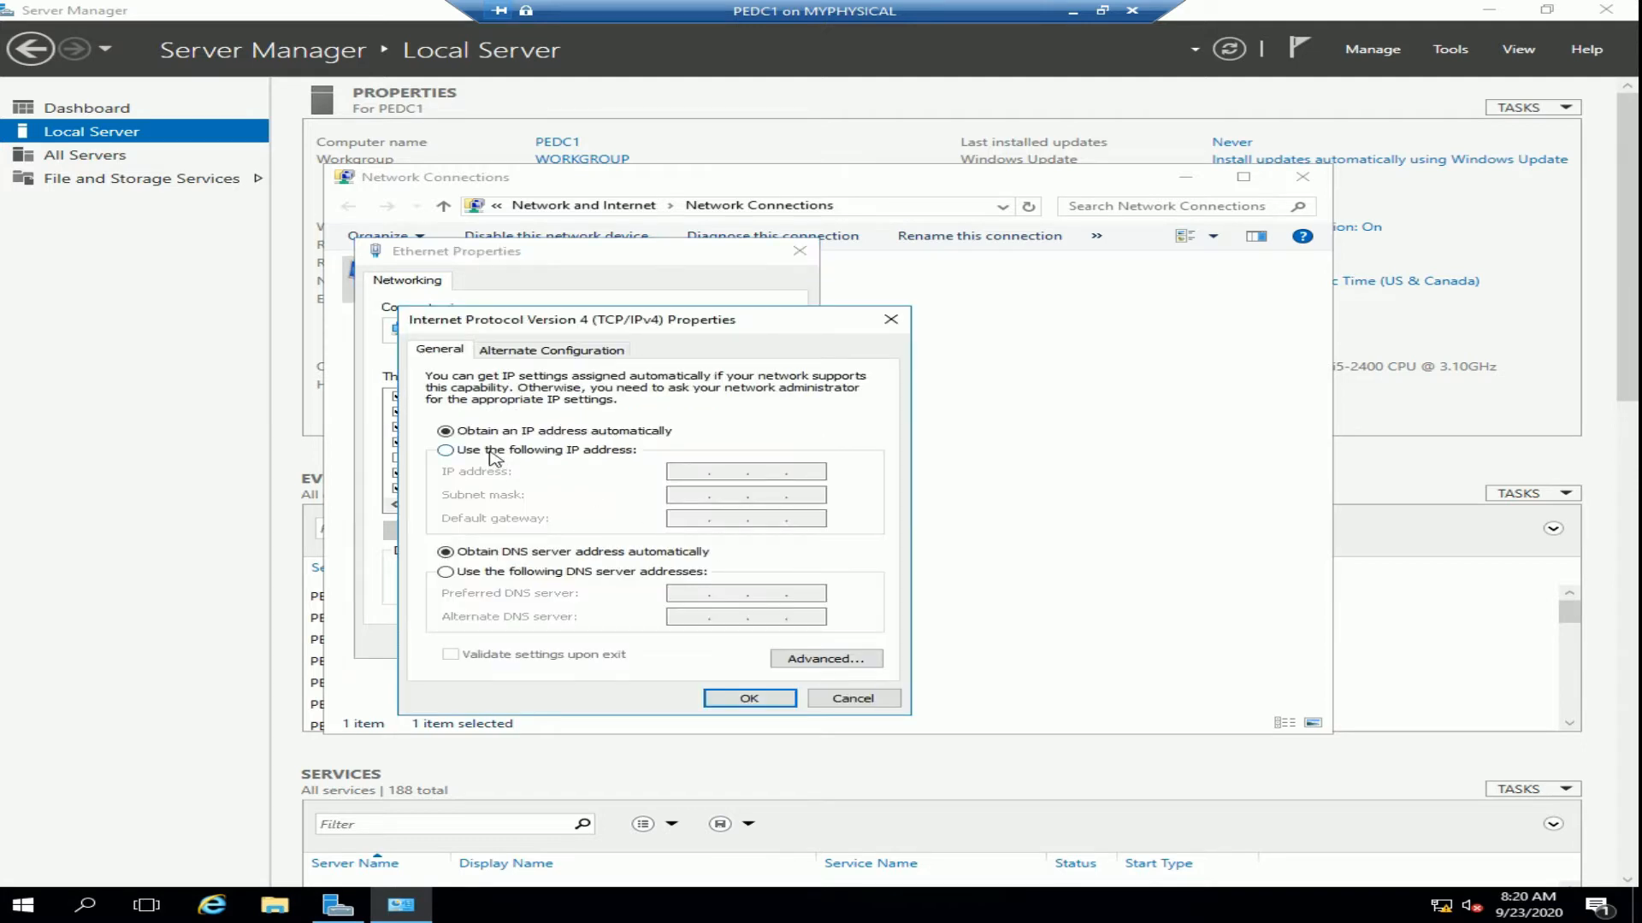
# Assign static IP 192.168.5.100, mask 255.255.255.0 and preferred DNS 192.168.5.100, then apply
pyautogui.click(490, 453)
pyautogui.click(689, 473)
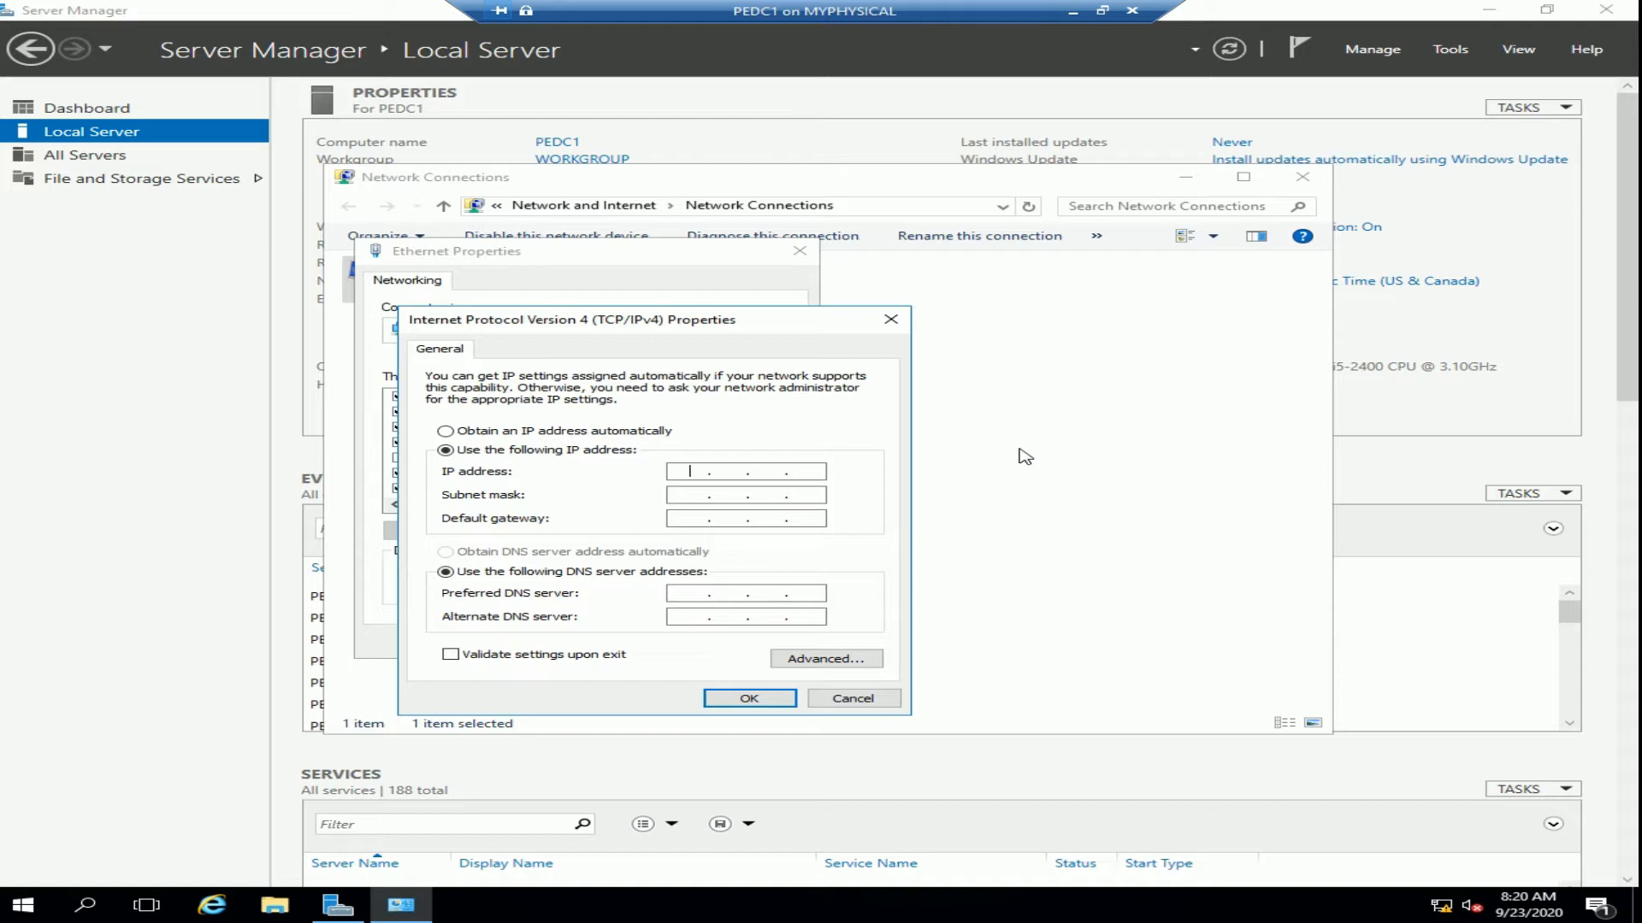
pyautogui.write('192 . 168 .')
pyautogui.write('5 . 100')
pyautogui.click(682, 496)
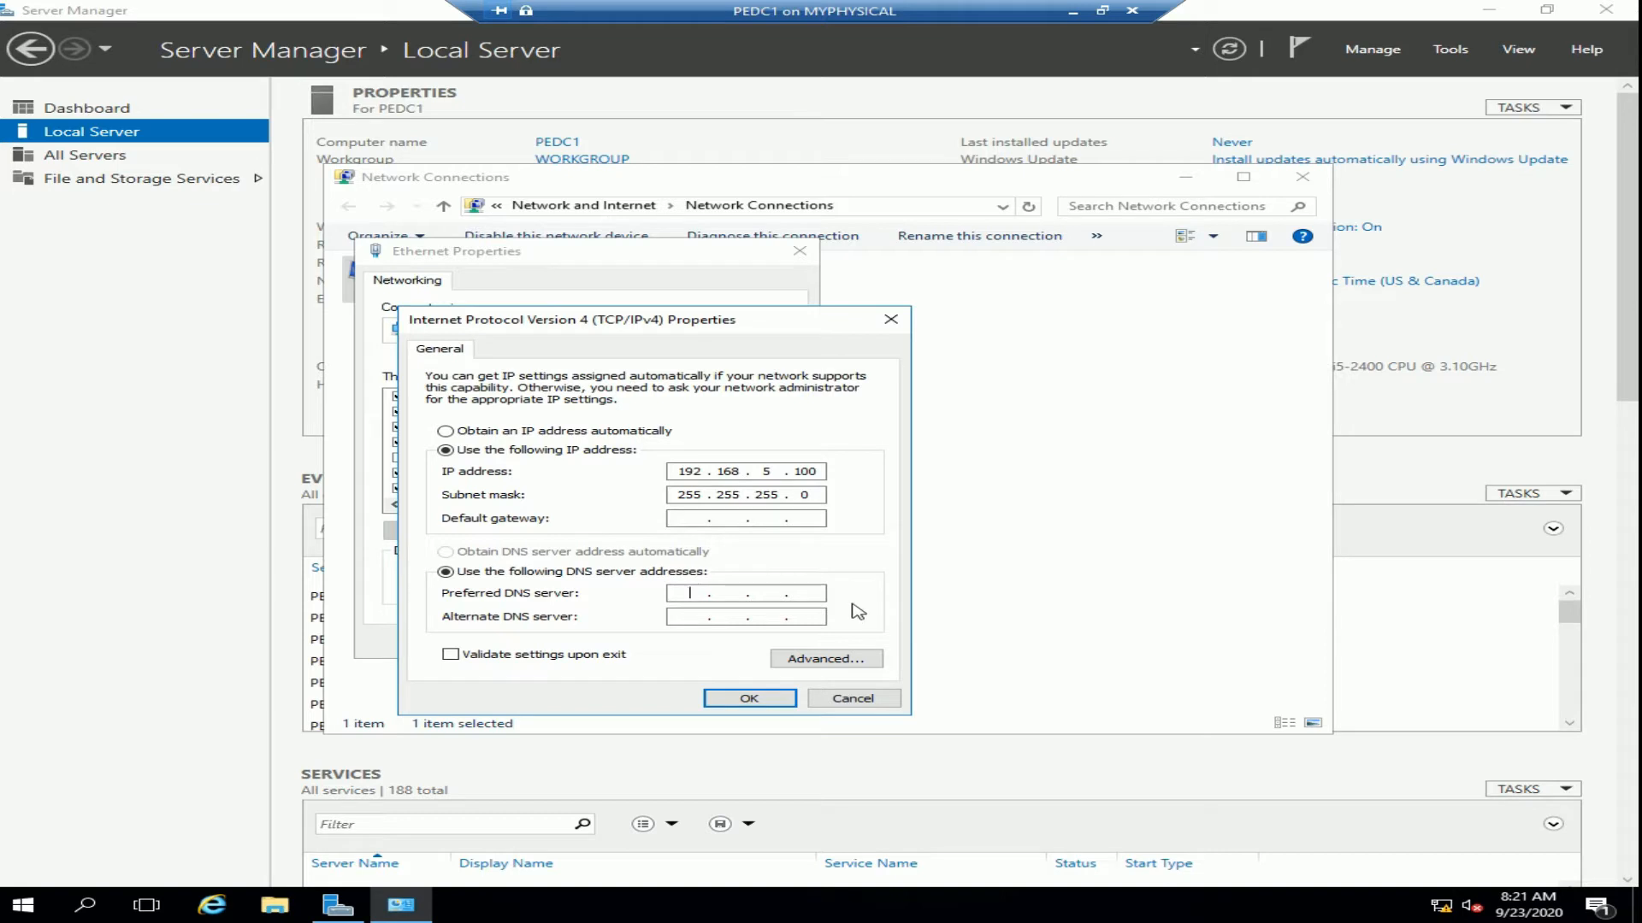
pyautogui.write('192 .')
pyautogui.write('168.5.100')
pyautogui.click(747, 698)
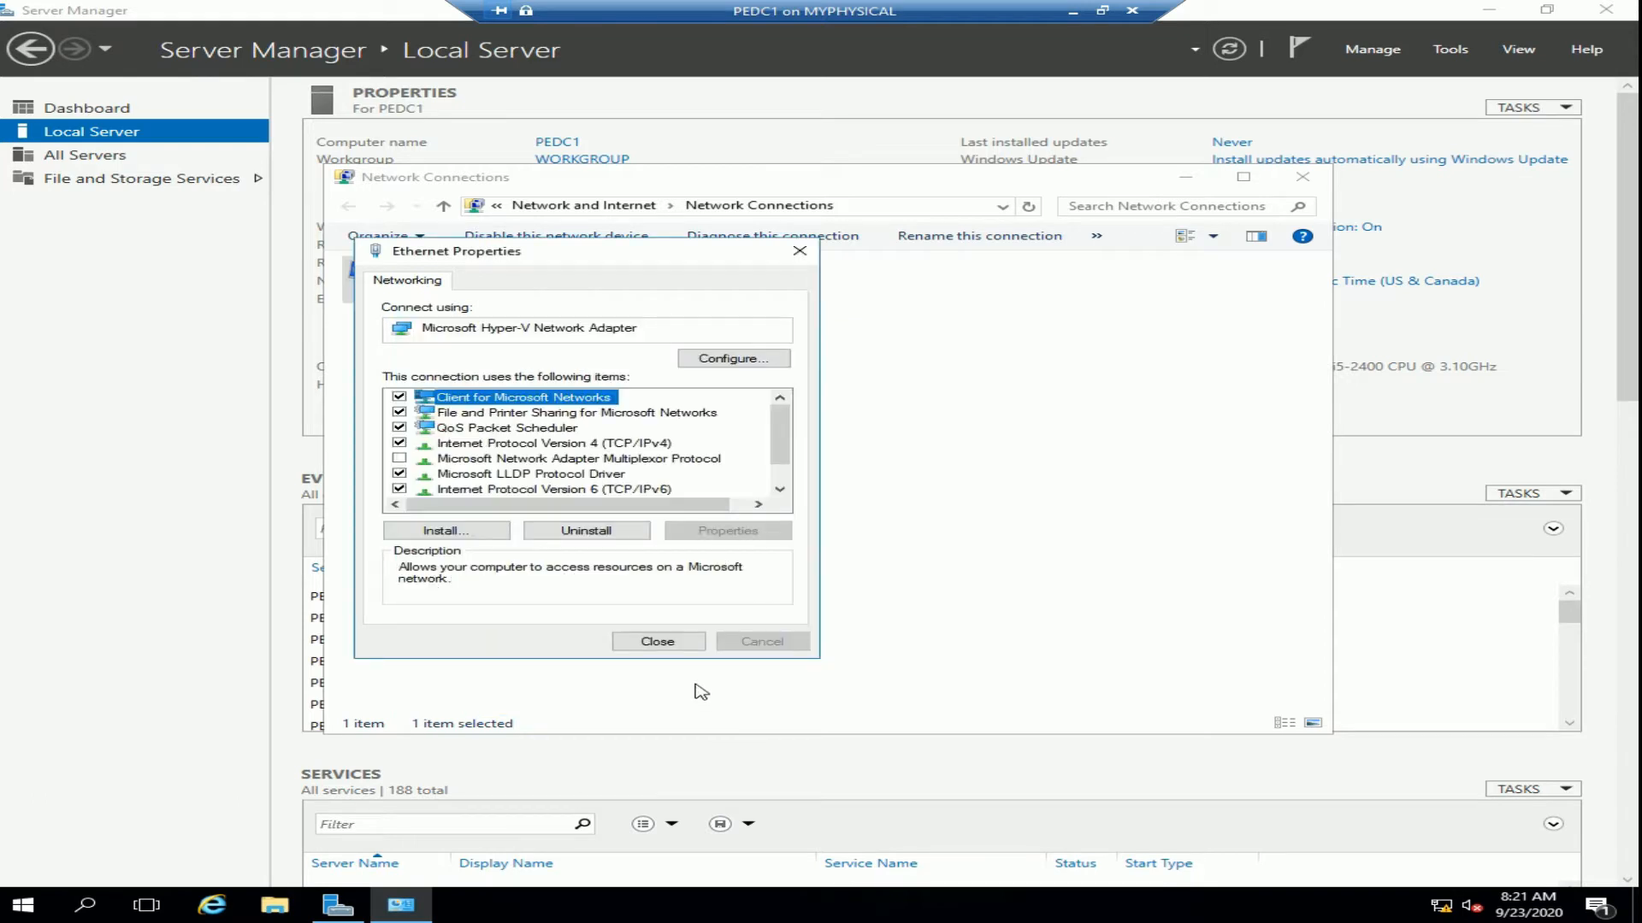
# Rename the adapter to 'Ethernet= 192.168.5.0 NETWORK' and close the Network Connections window
pyautogui.click(657, 642)
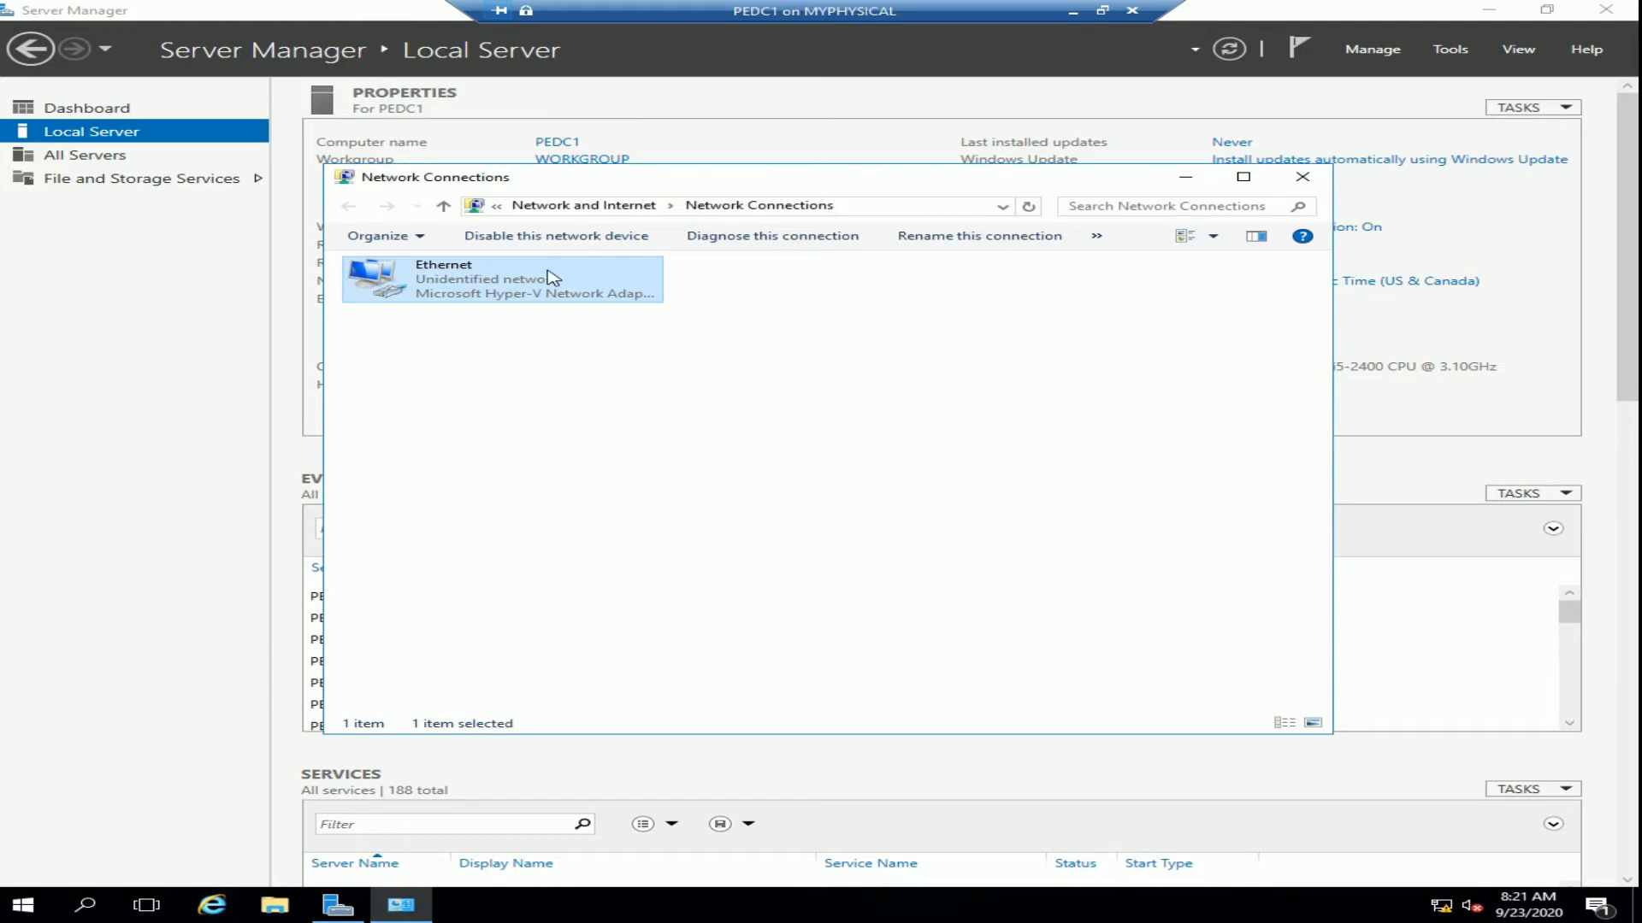
pyautogui.rightClick(466, 272)
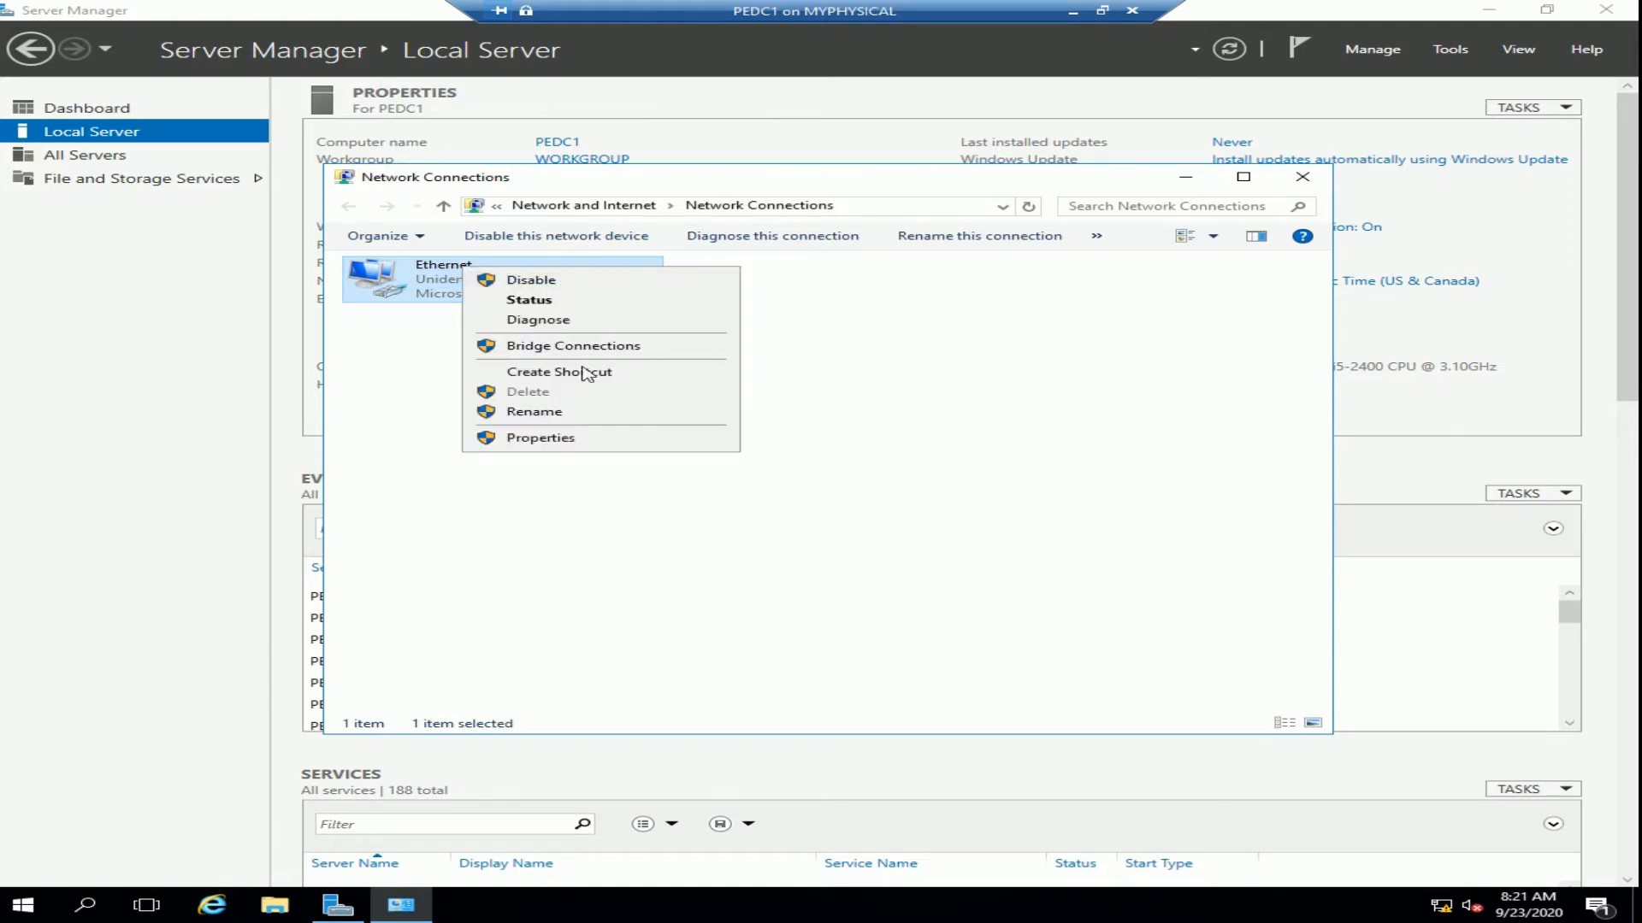
pyautogui.click(565, 414)
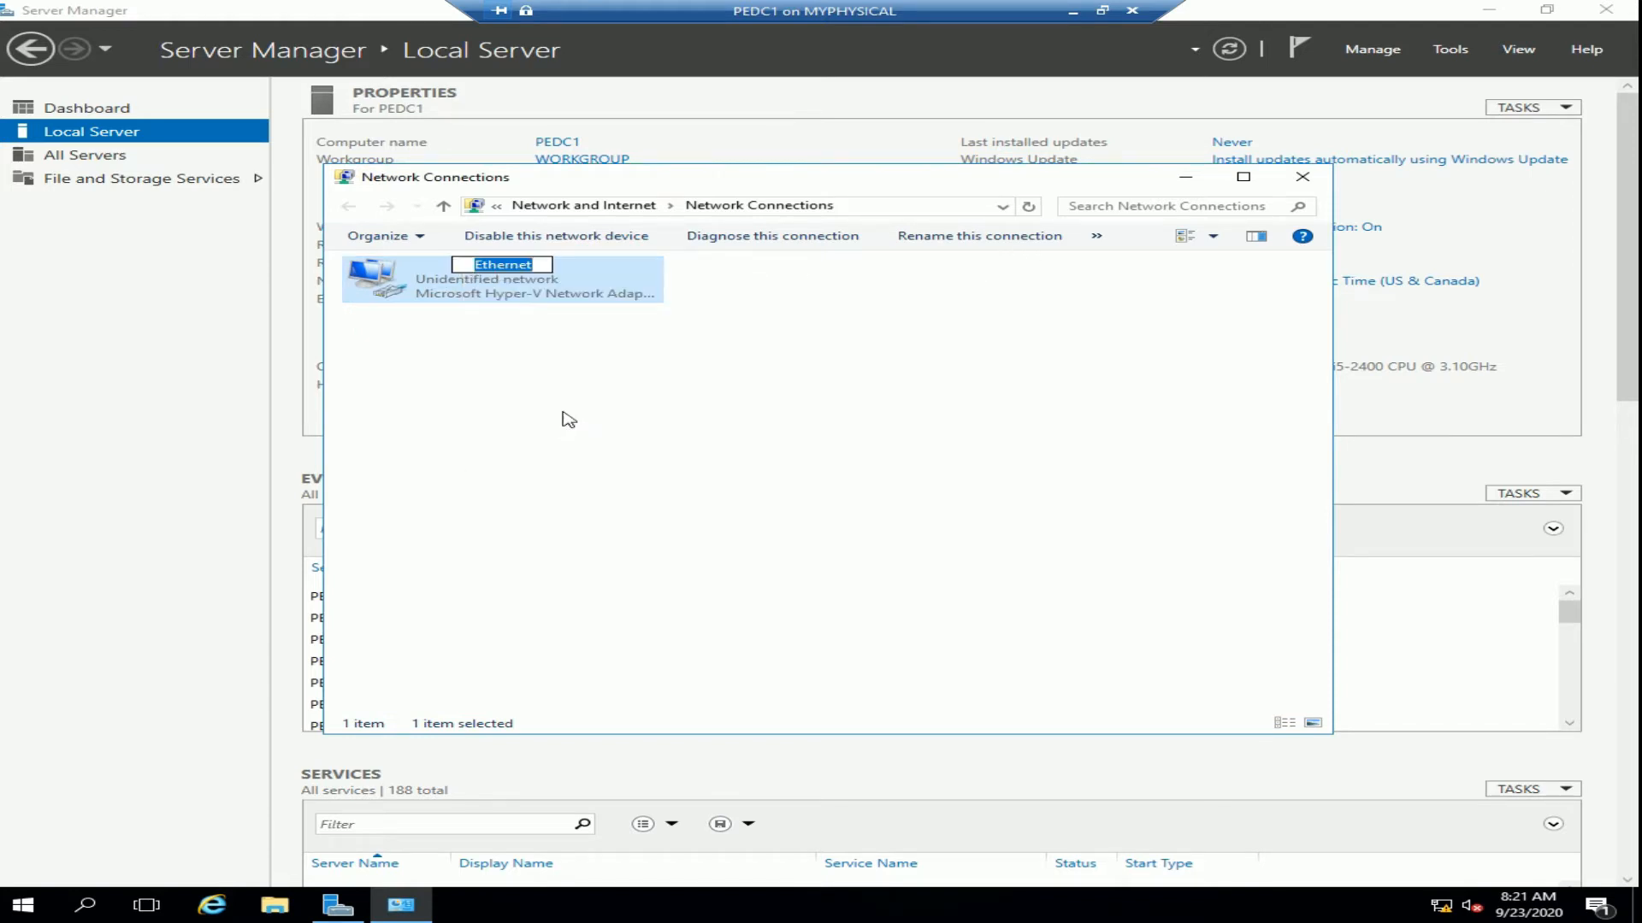
pyautogui.press('End')
pyautogui.write('= 192')
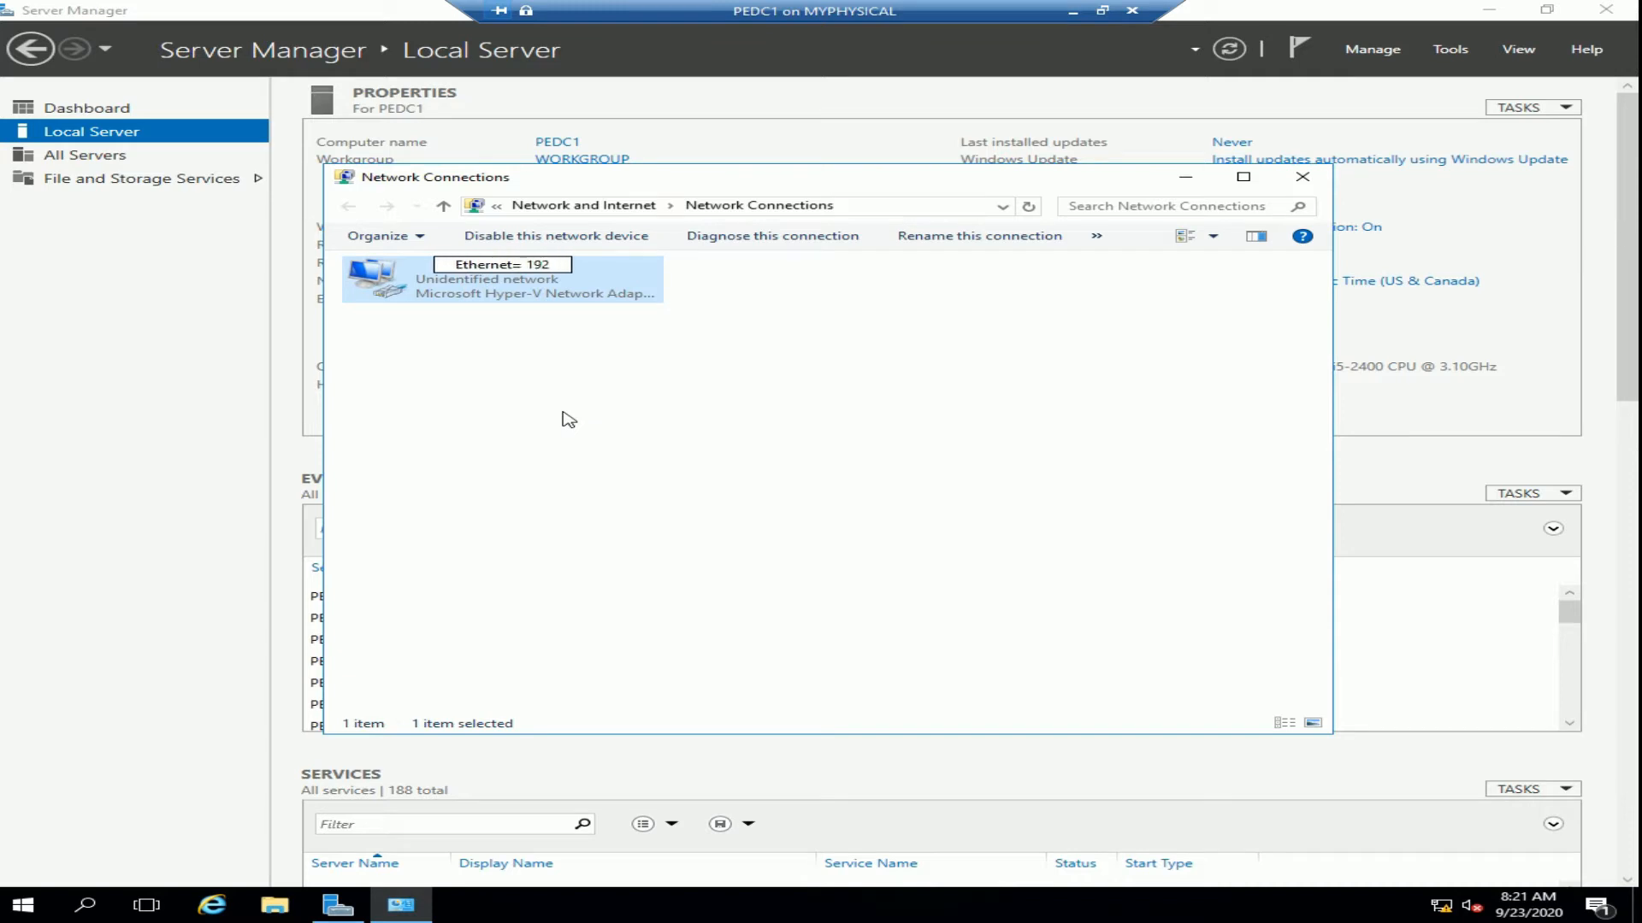
pyautogui.write('.168')
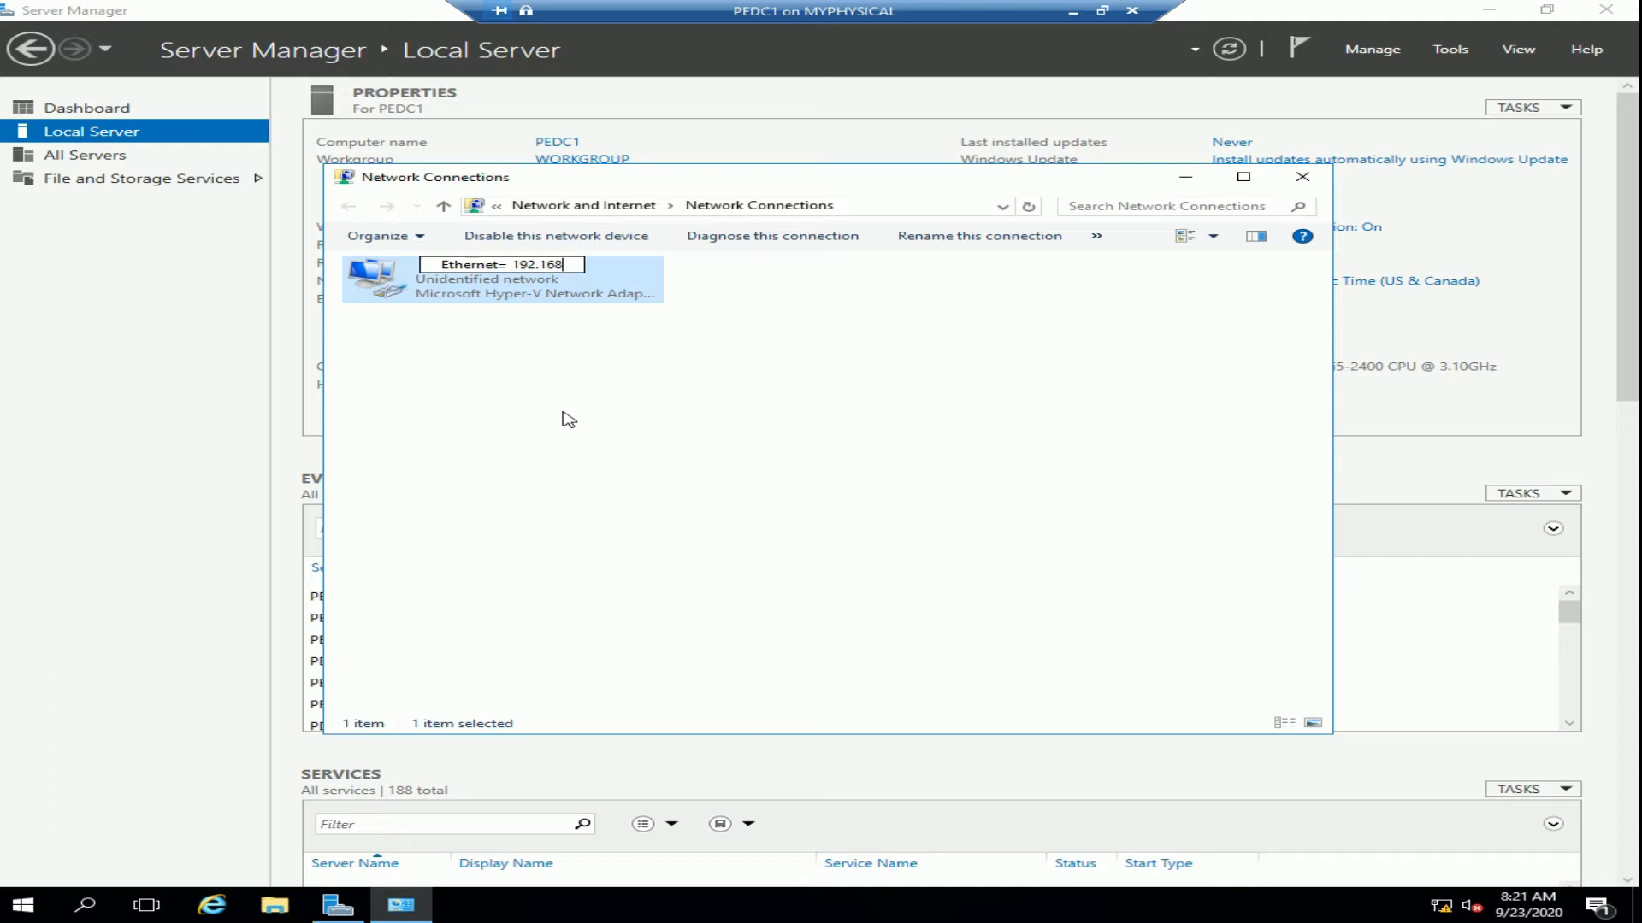
pyautogui.write('.5.1')
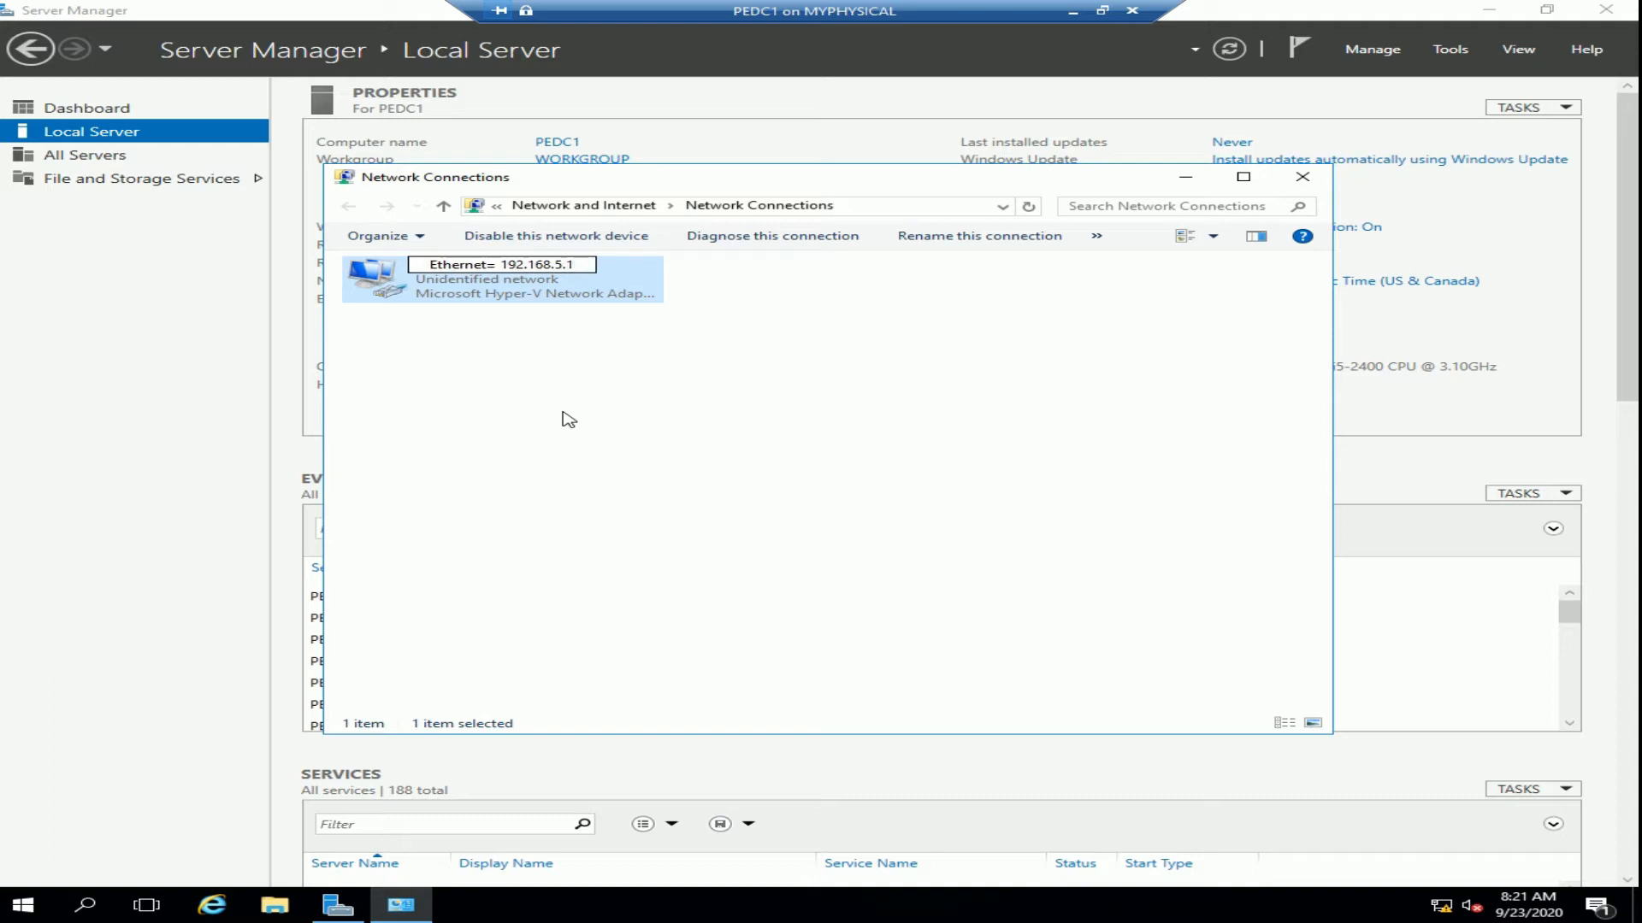
pyautogui.press('BackSpace')
pyautogui.write('0 NET')
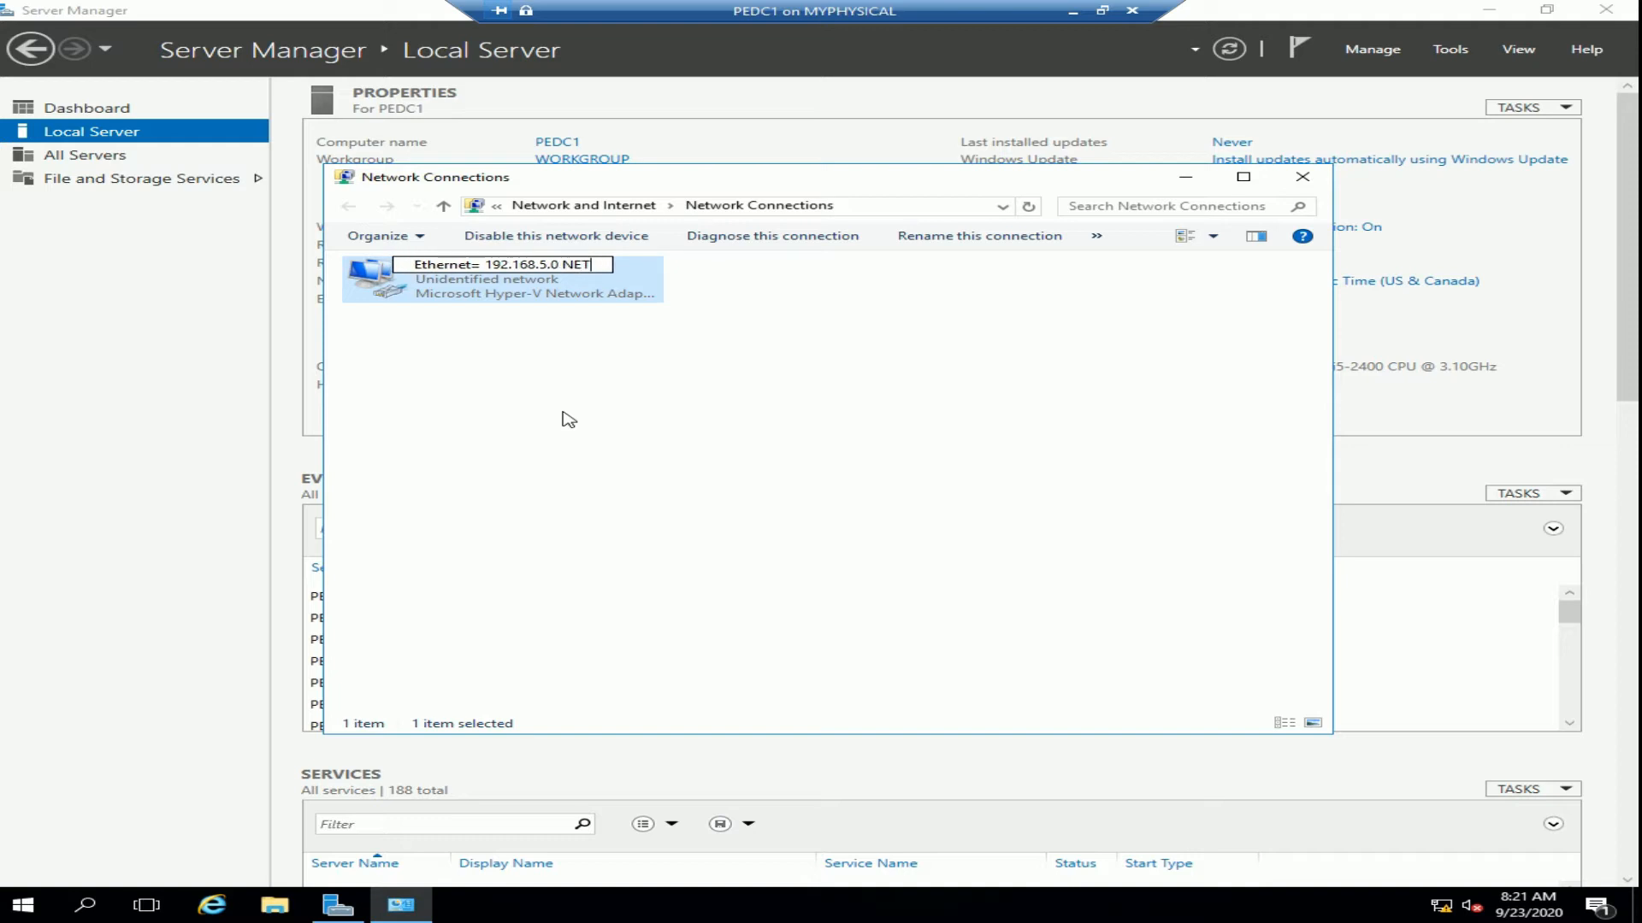
pyautogui.write('WO')
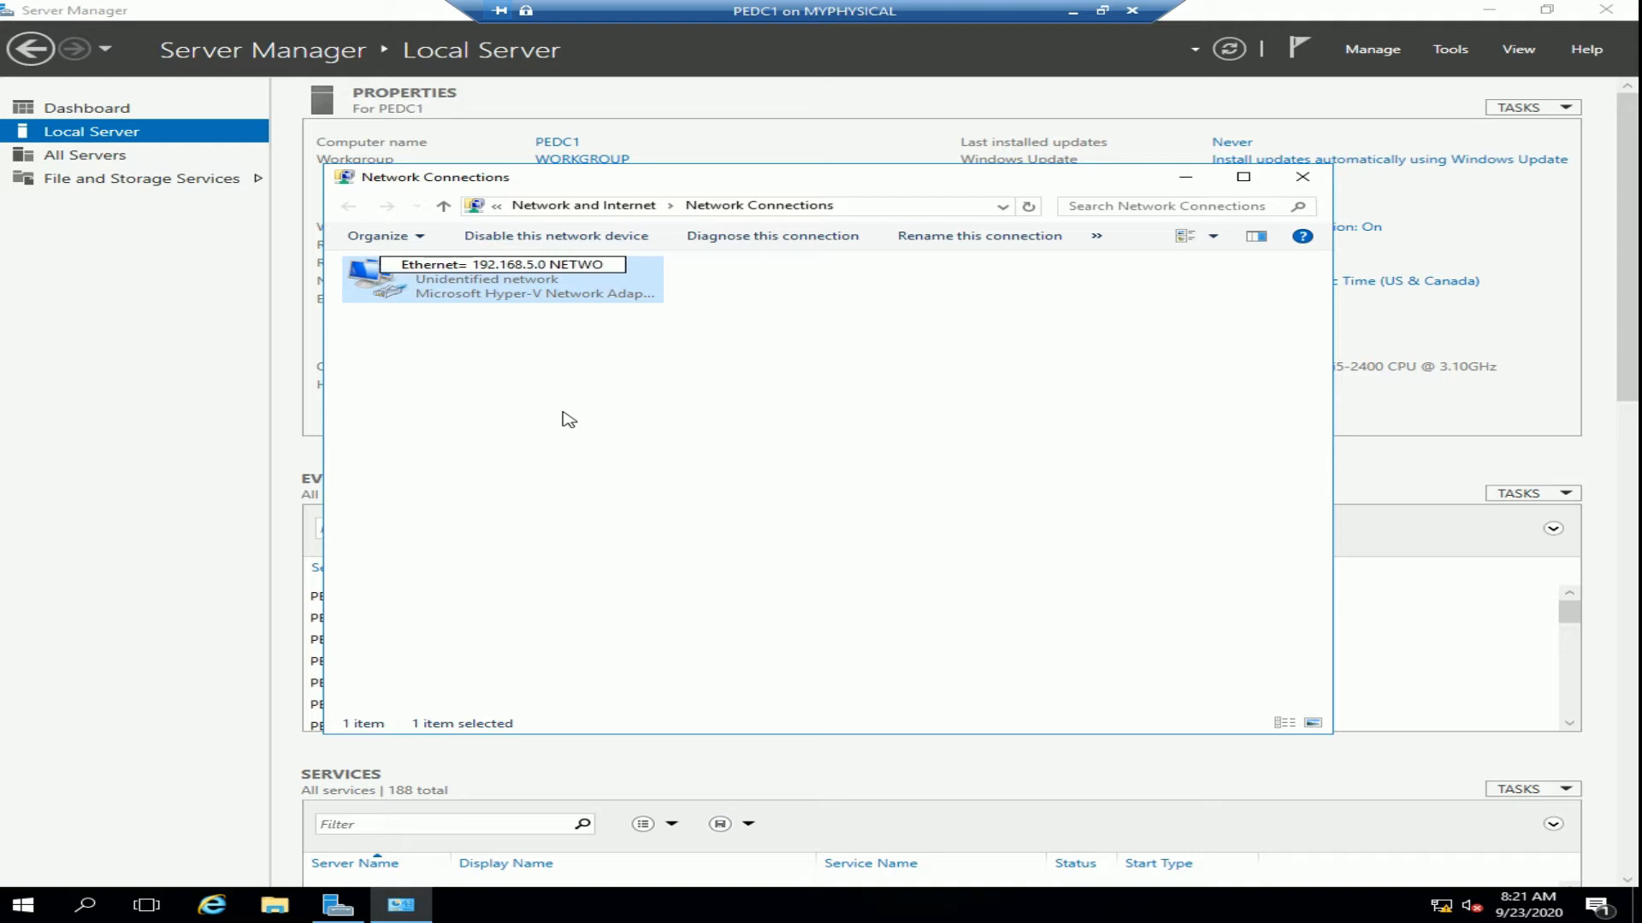
pyautogui.write('RK')
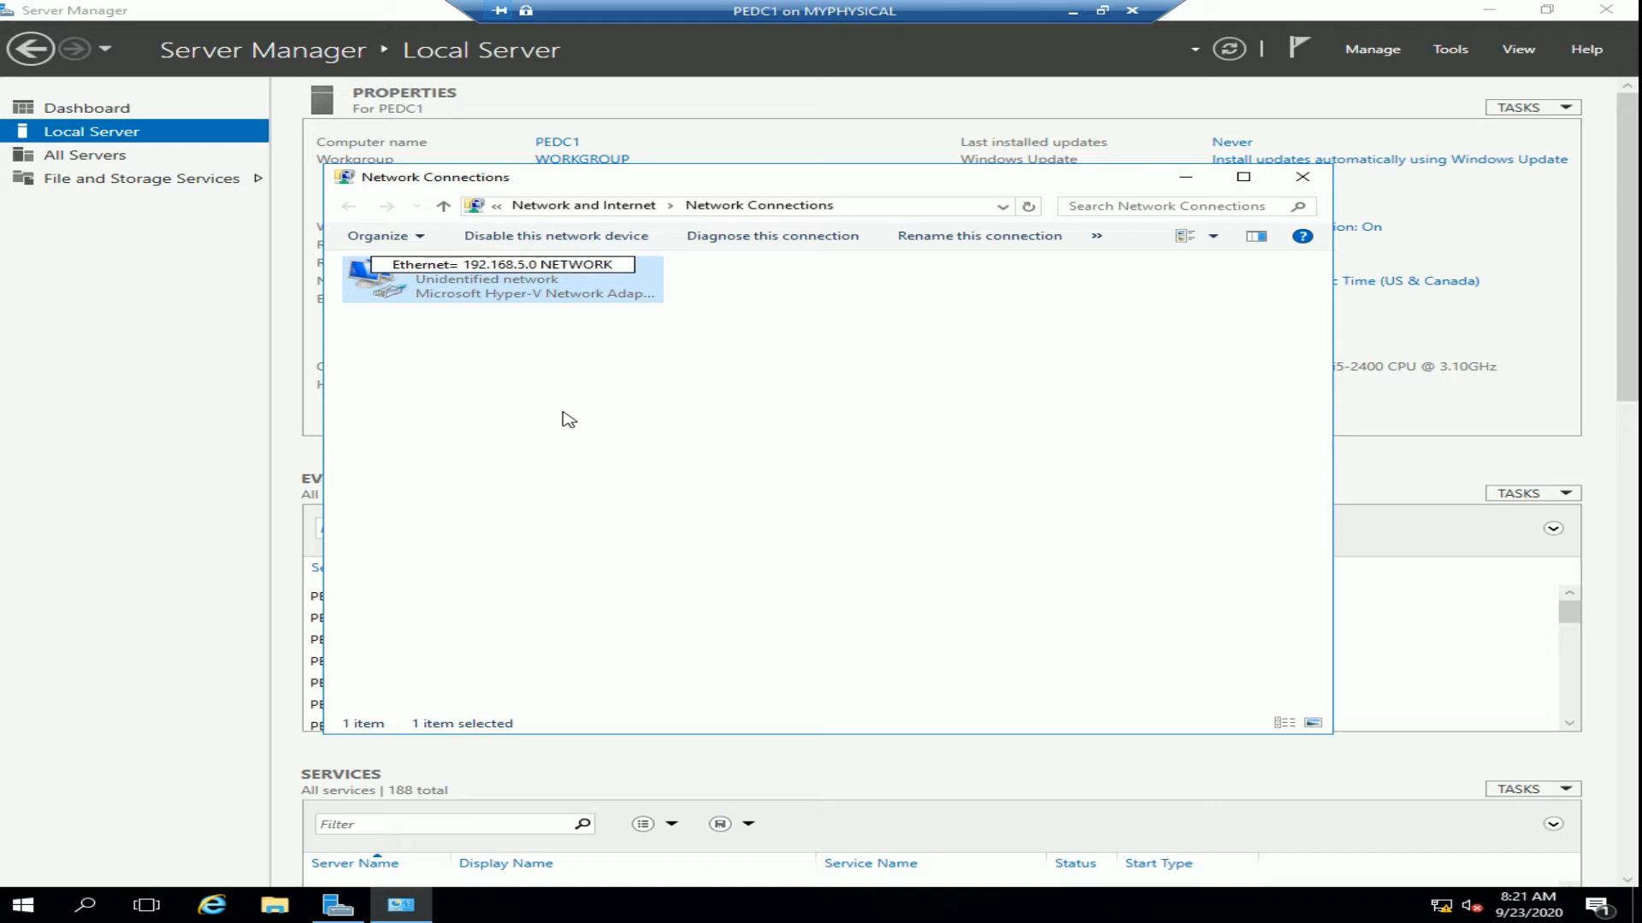
pyautogui.click(571, 421)
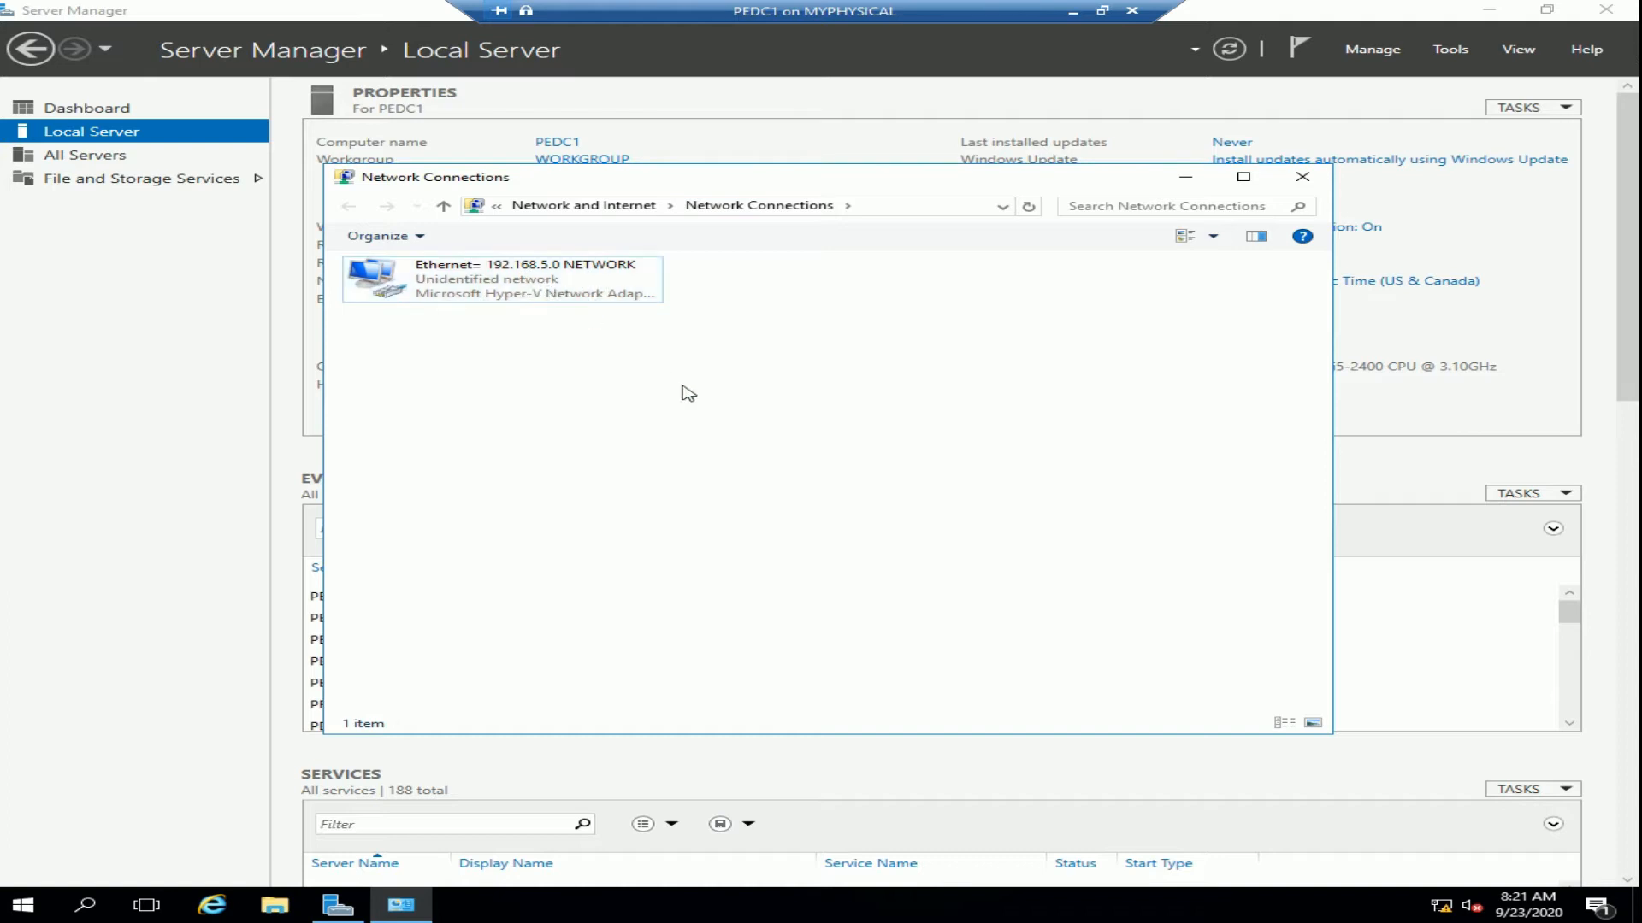
pyautogui.click(1303, 178)
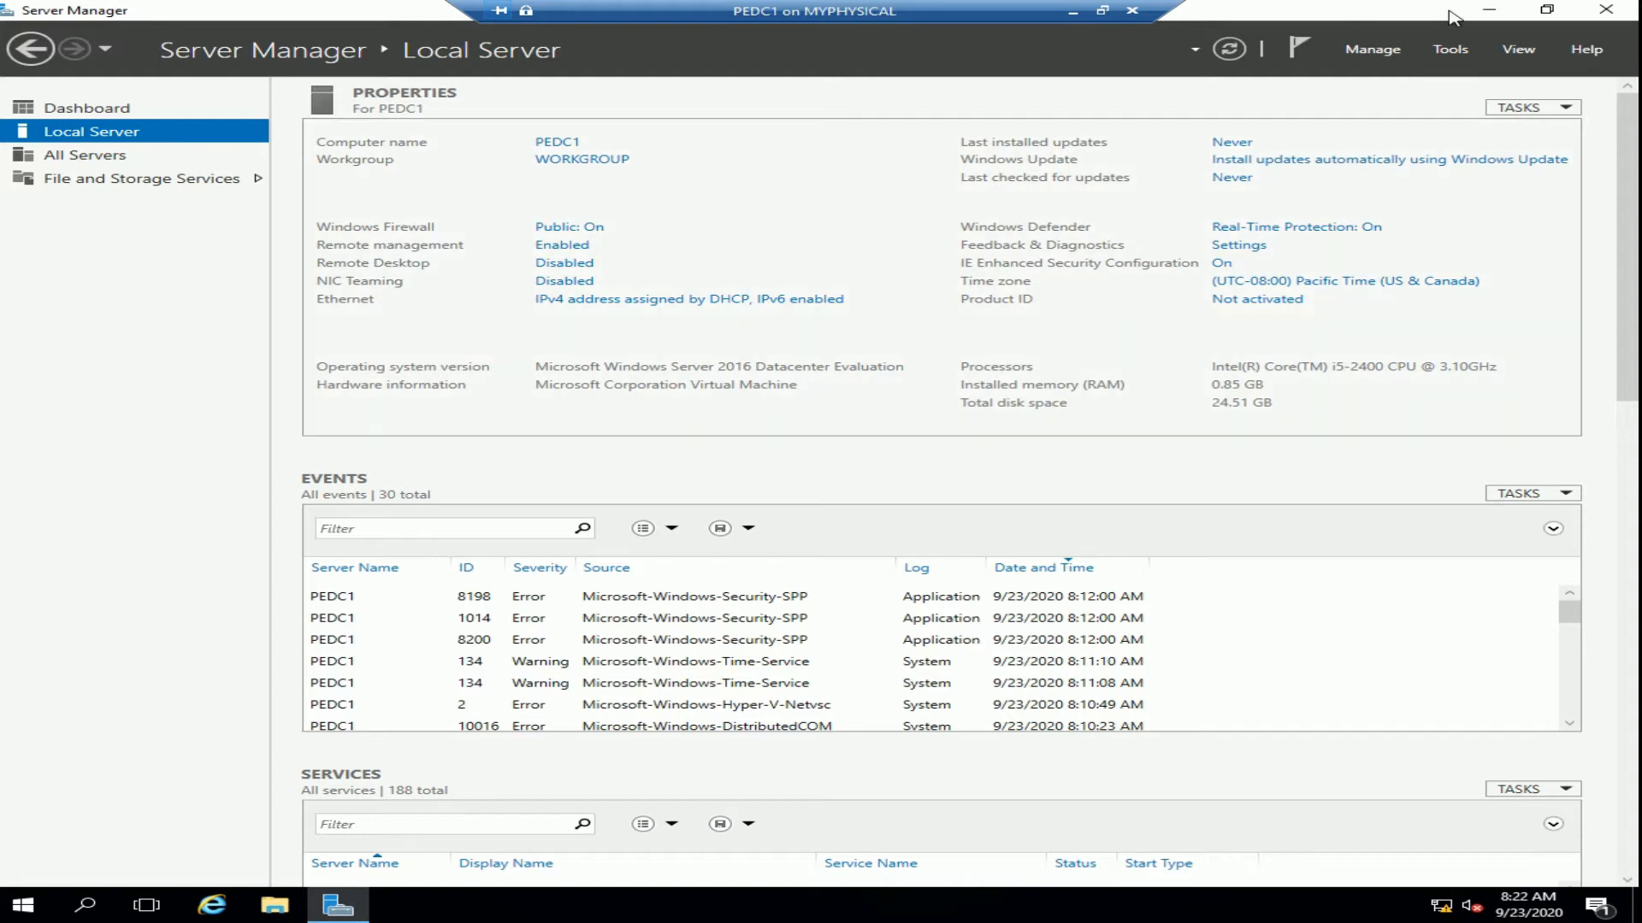
# Go to the Server Manager Dashboard from the left navigation pane
pyautogui.click(1370, 53)
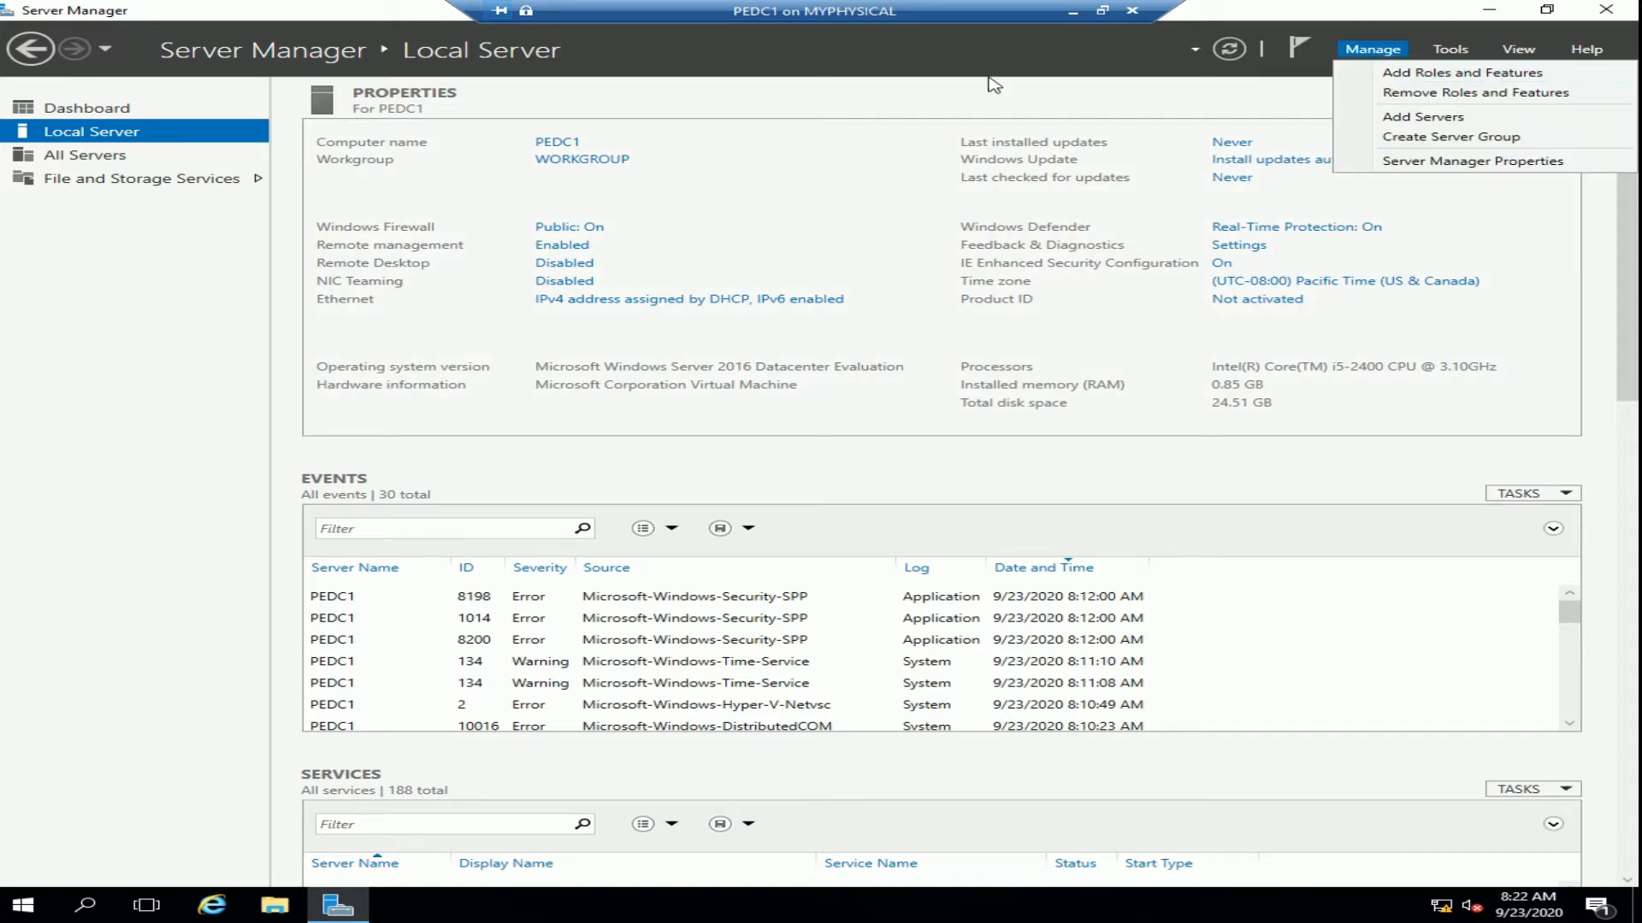
pyautogui.click(913, 70)
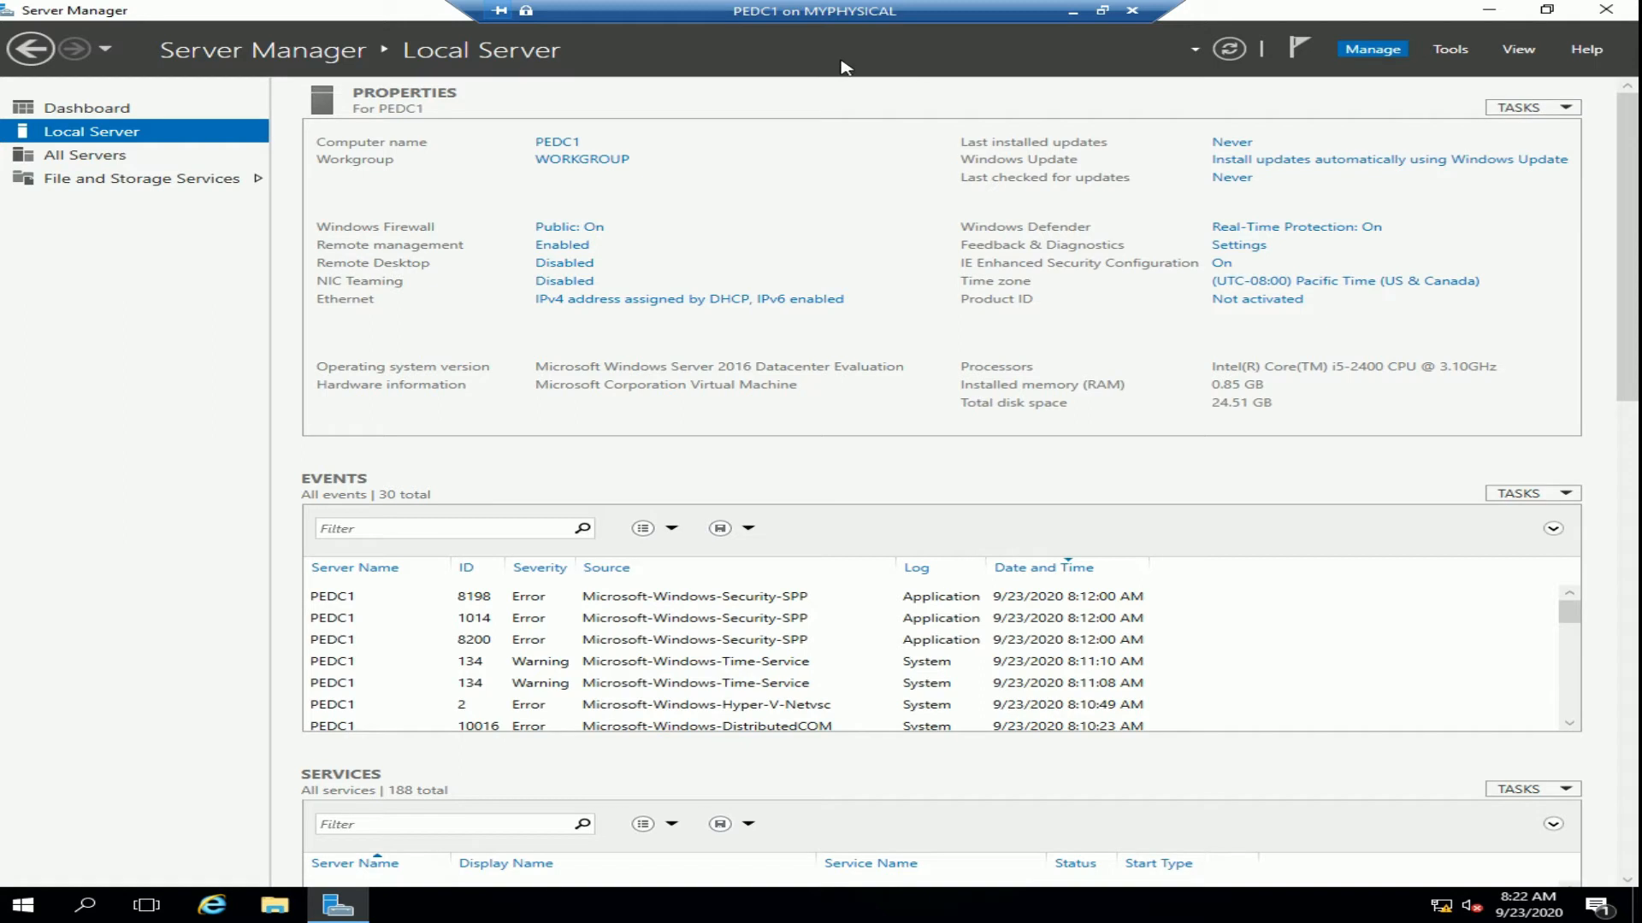
pyautogui.click(77, 112)
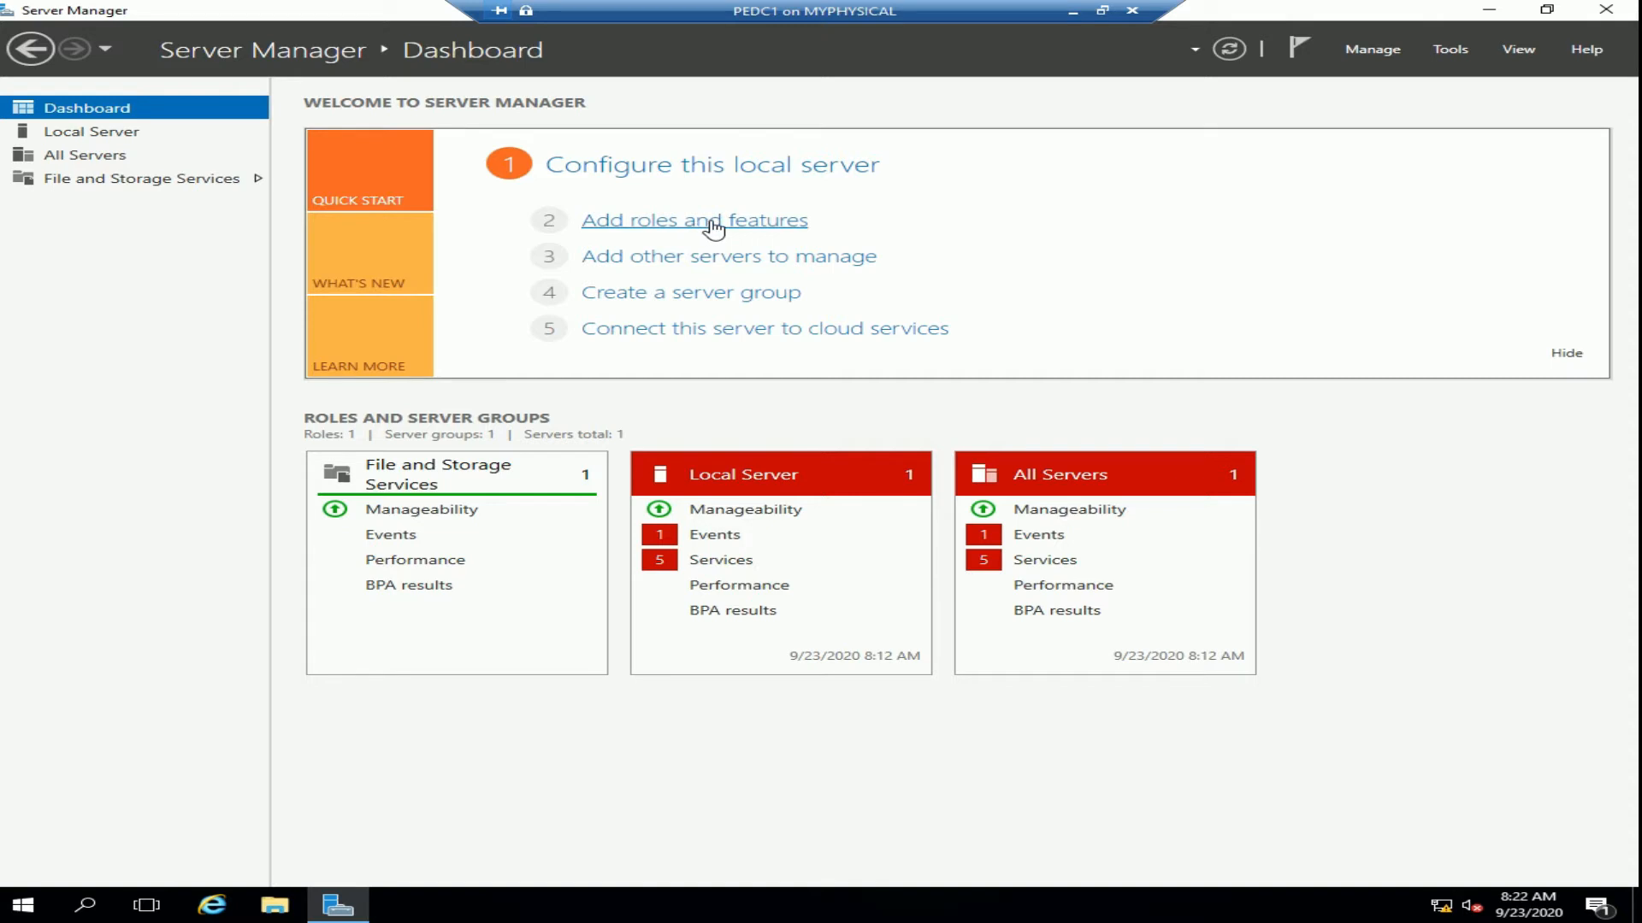
# Launch Add Roles and Features, skip the intro page by default, and keep Role-based installation
pyautogui.click(711, 235)
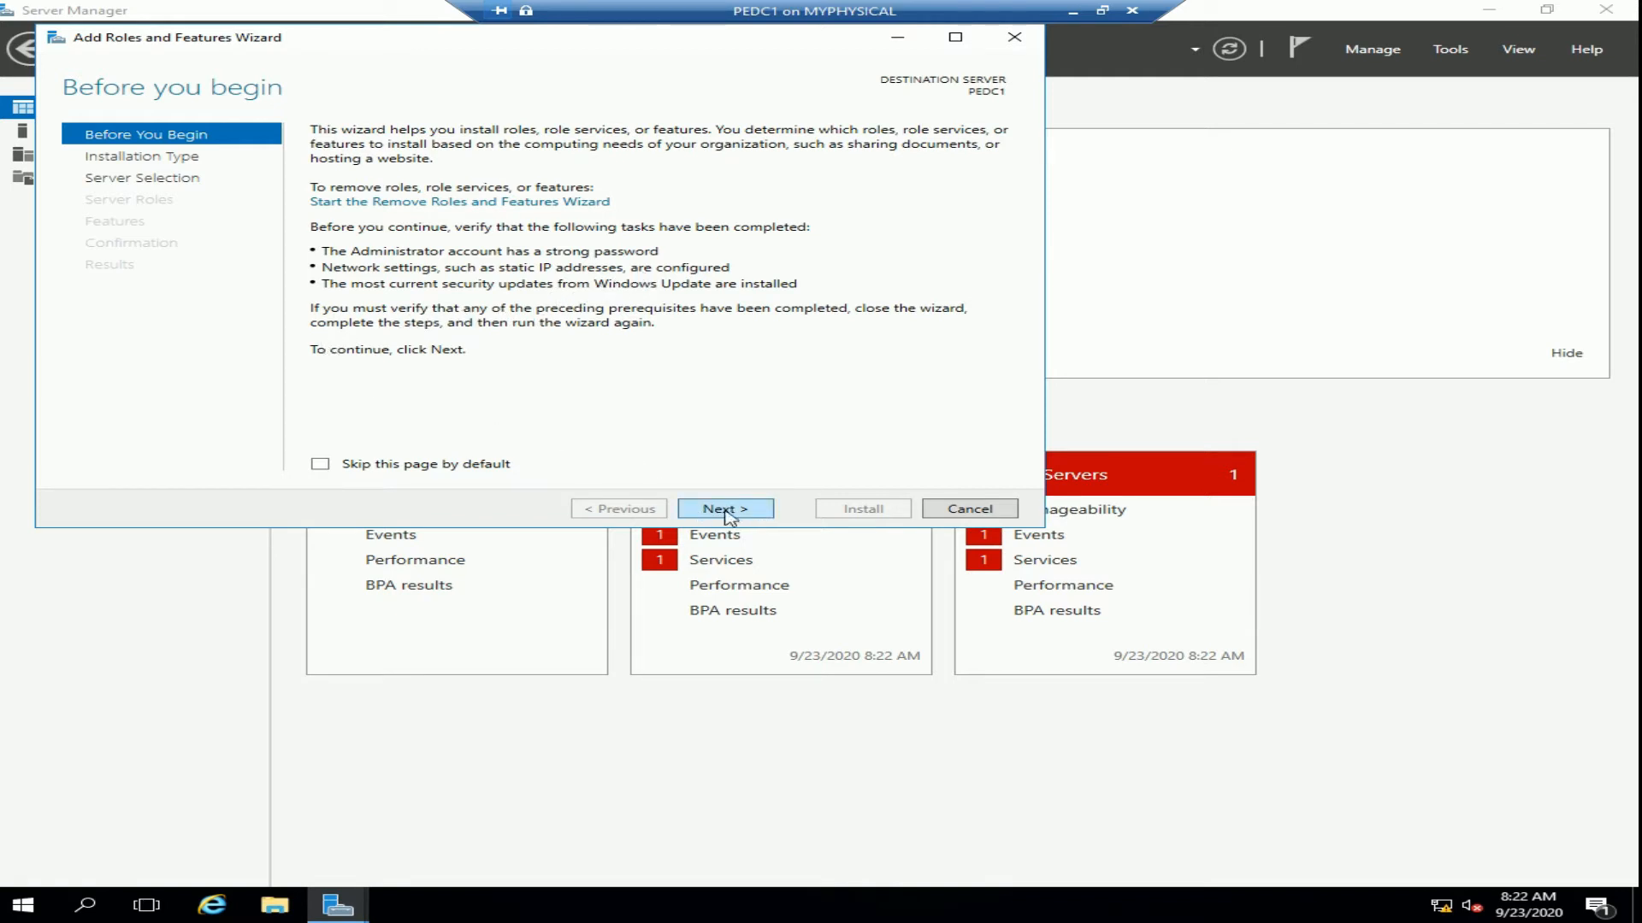
pyautogui.click(366, 470)
pyautogui.click(725, 510)
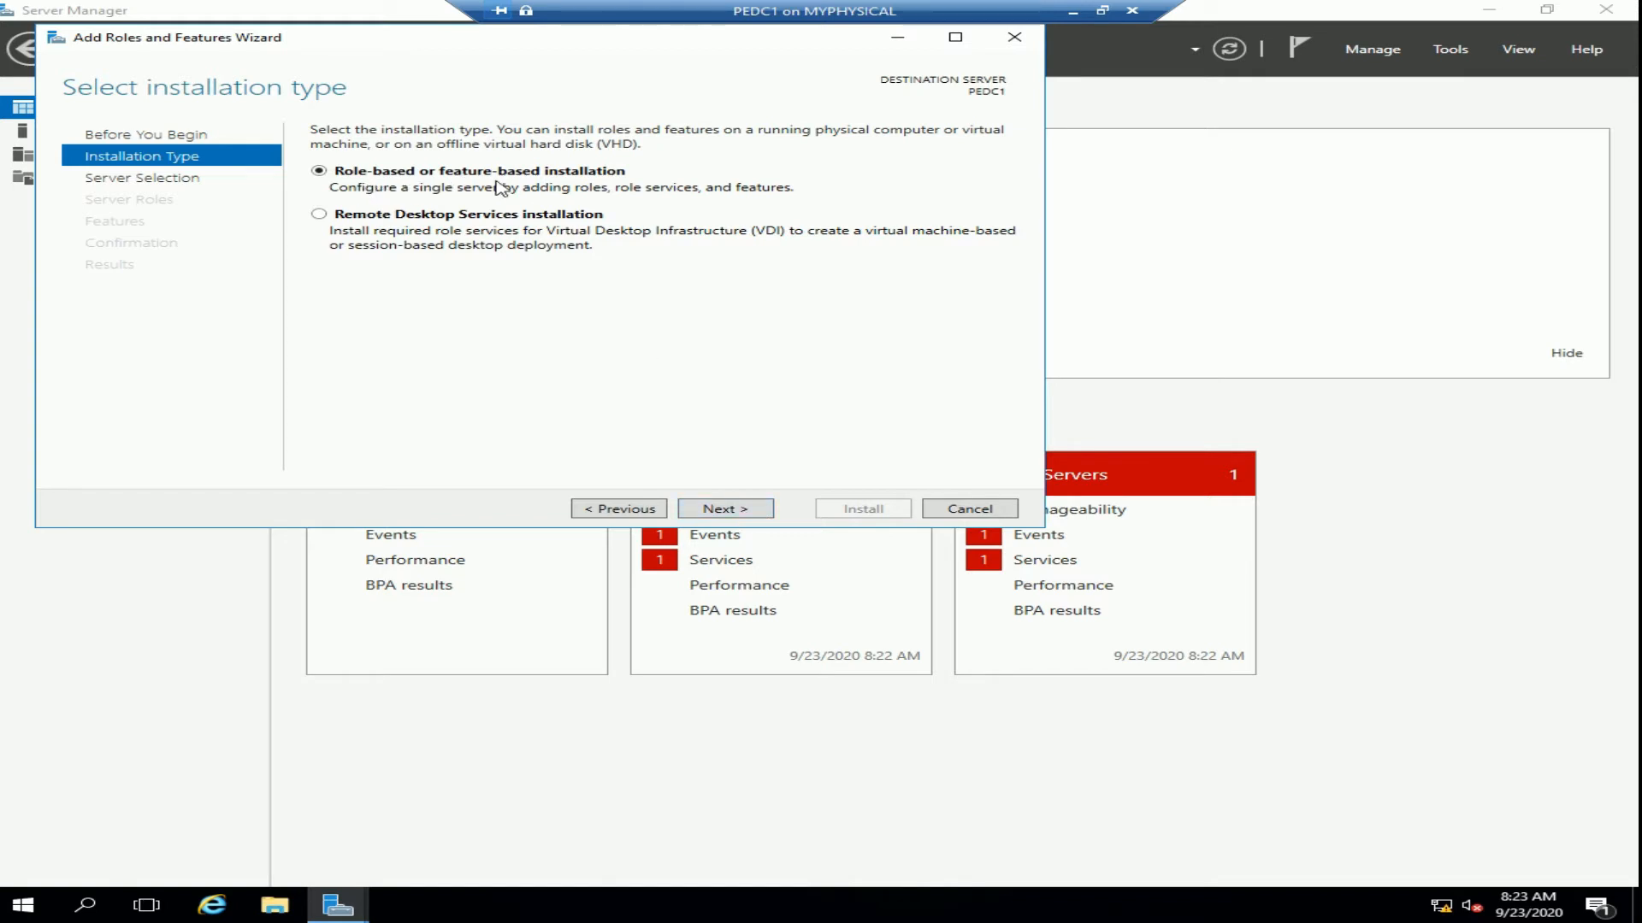
pyautogui.click(729, 511)
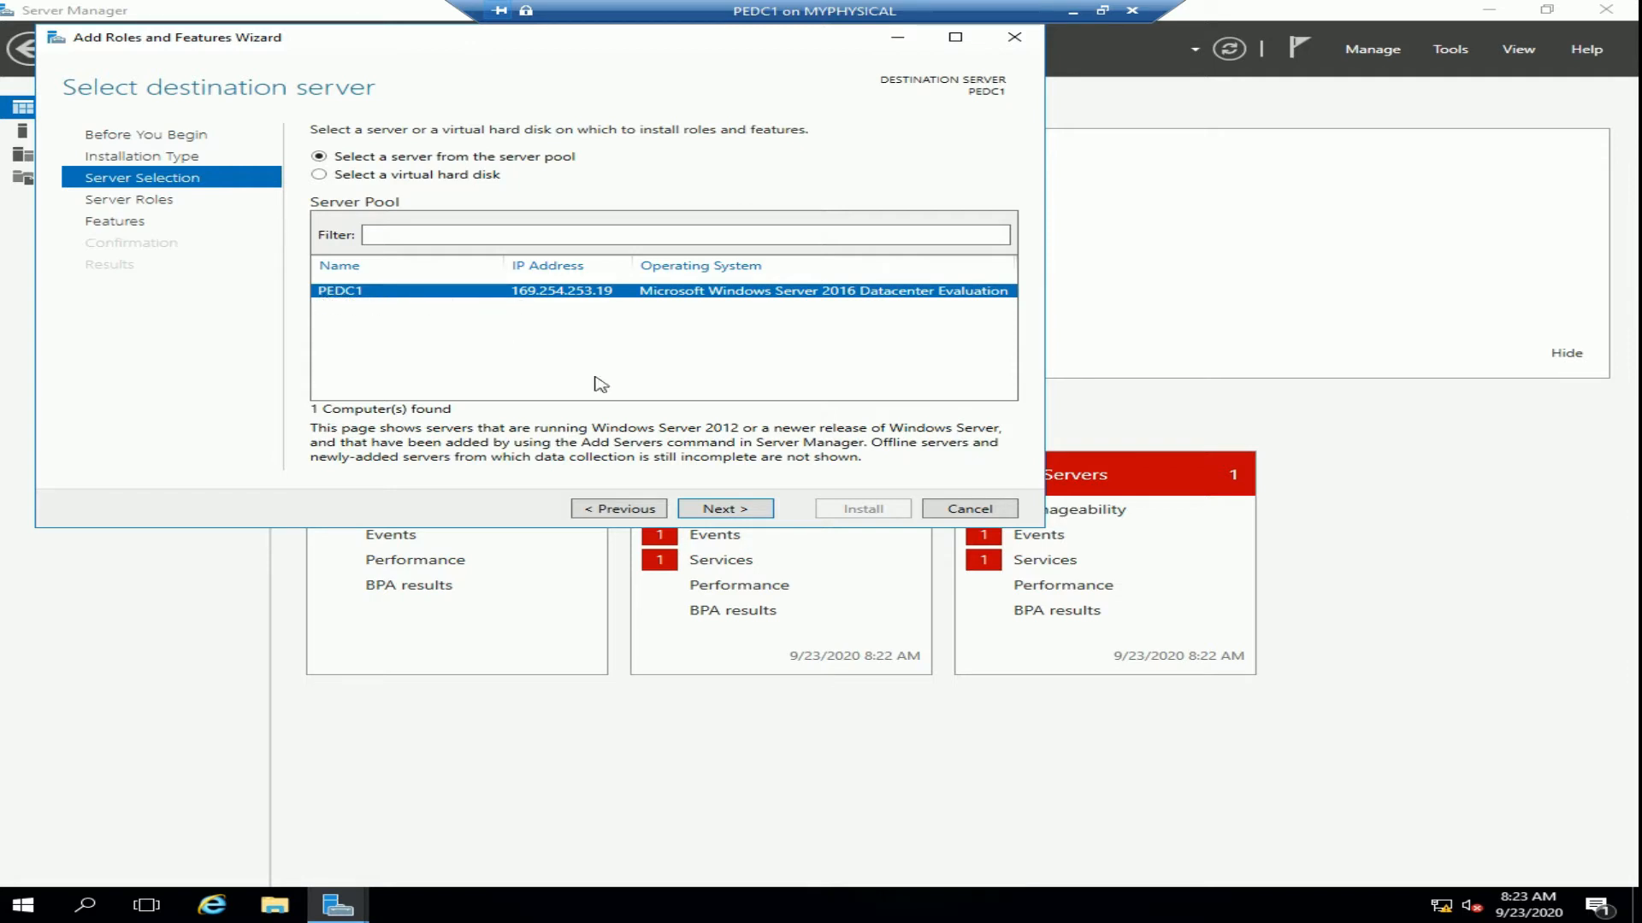
# Keep PEDC1 as destination and select Active Directory Domain Services with its required features
pyautogui.click(727, 510)
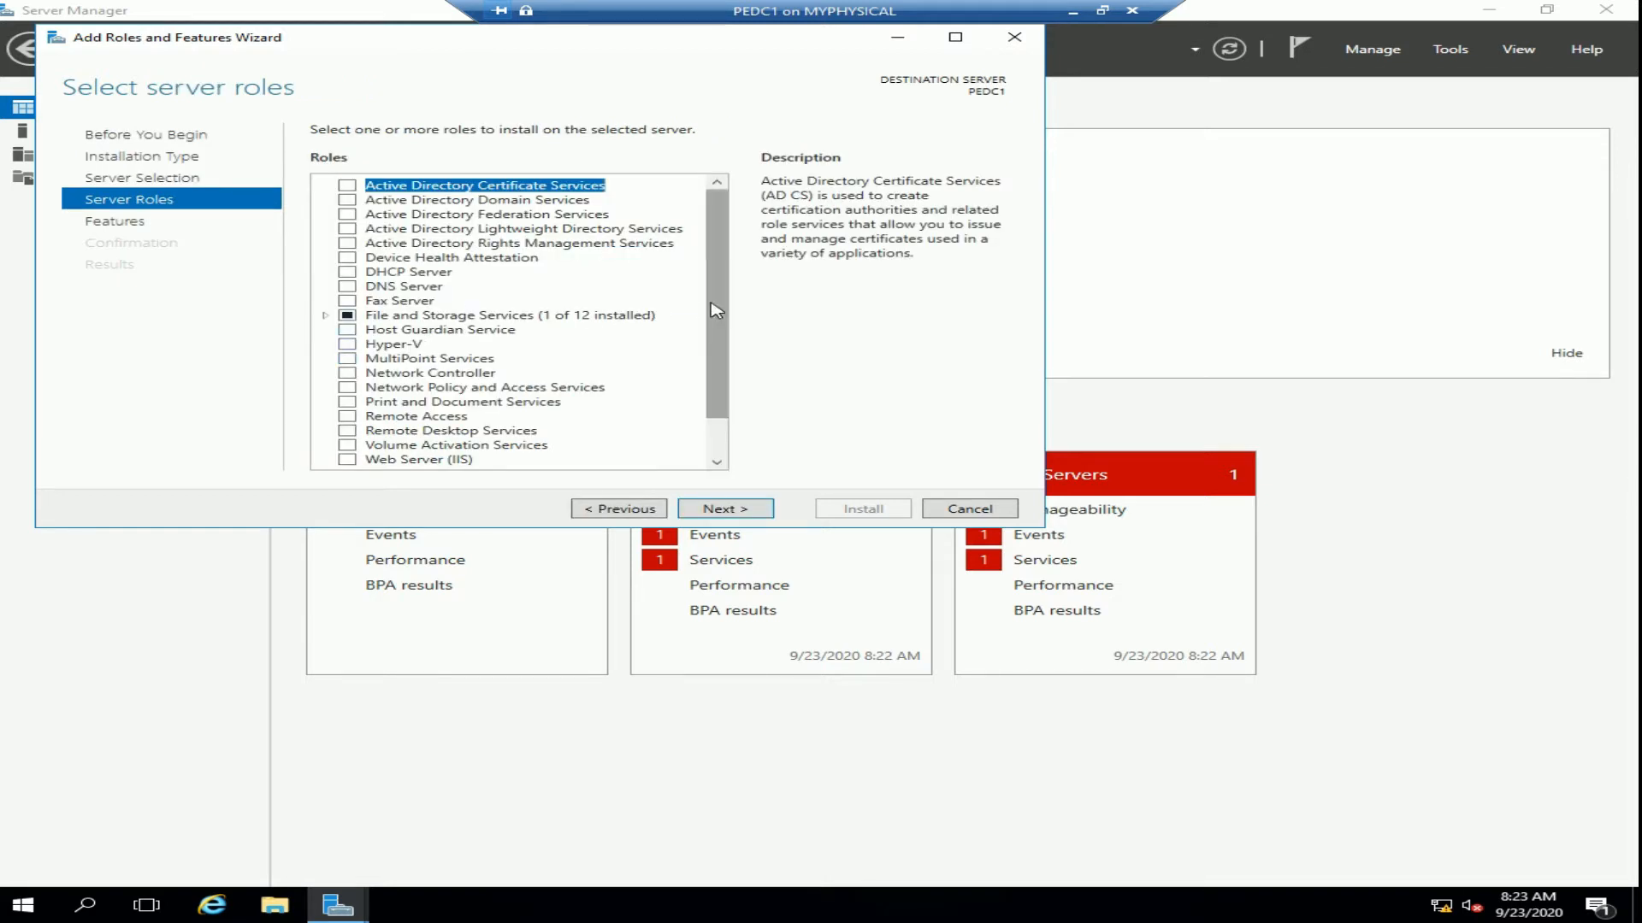
pyautogui.moveTo(716, 309)
pyautogui.mouseDown()
pyautogui.moveTo(722, 330)
pyautogui.moveTo(693, 311)
pyautogui.mouseUp()
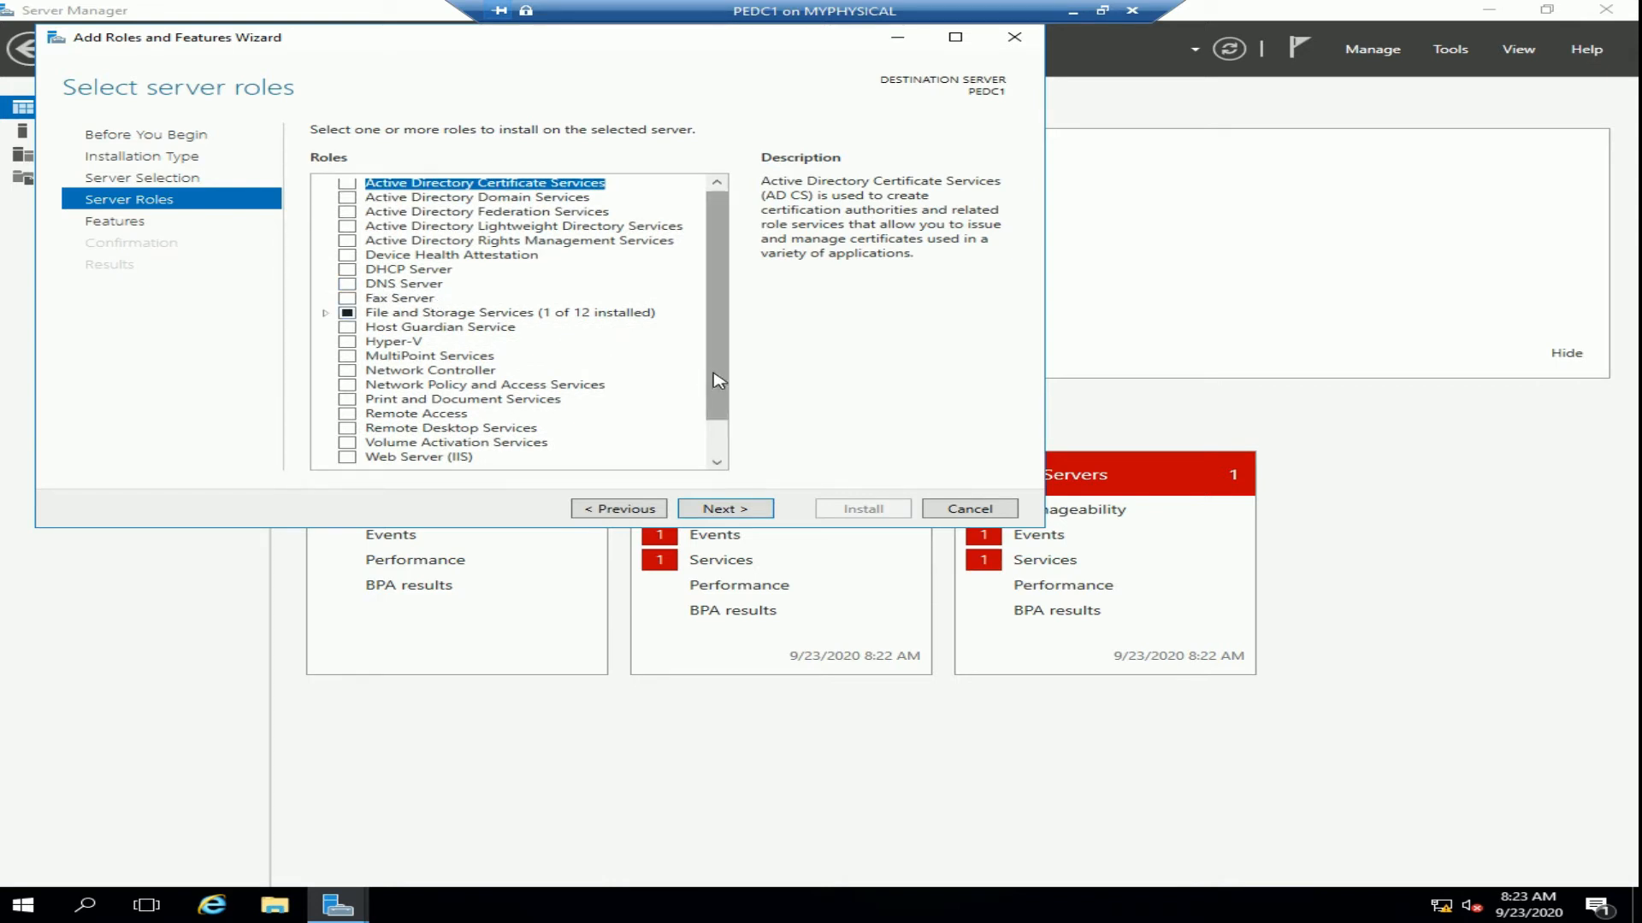
pyautogui.moveTo(718, 381); pyautogui.dragTo(715, 325)
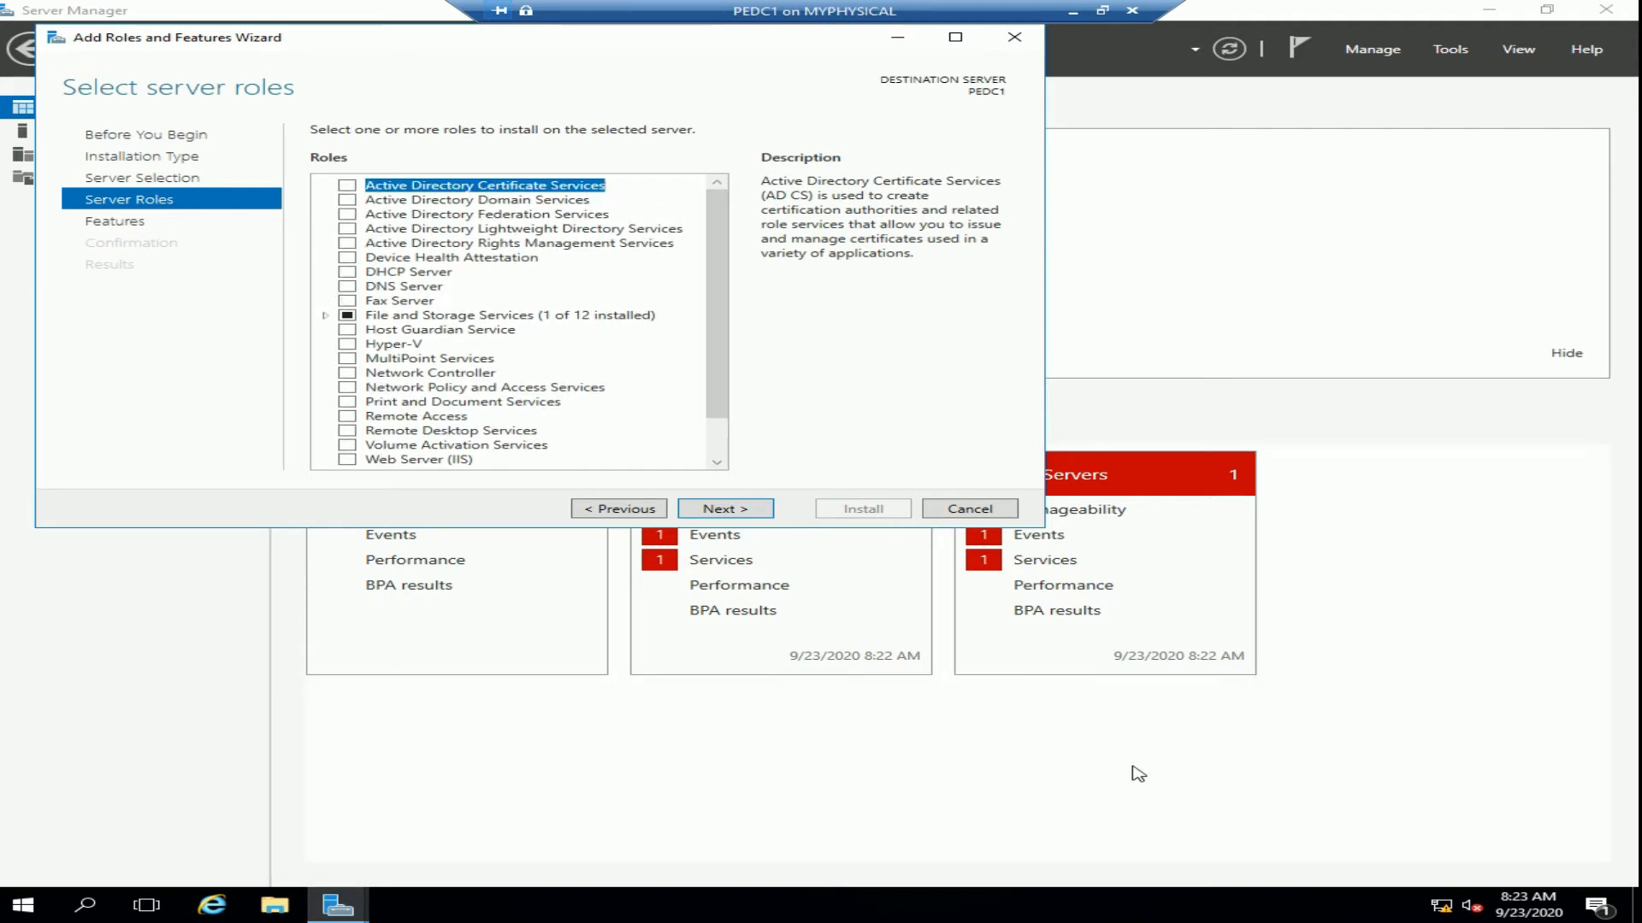
pyautogui.moveTo(1443, 908)
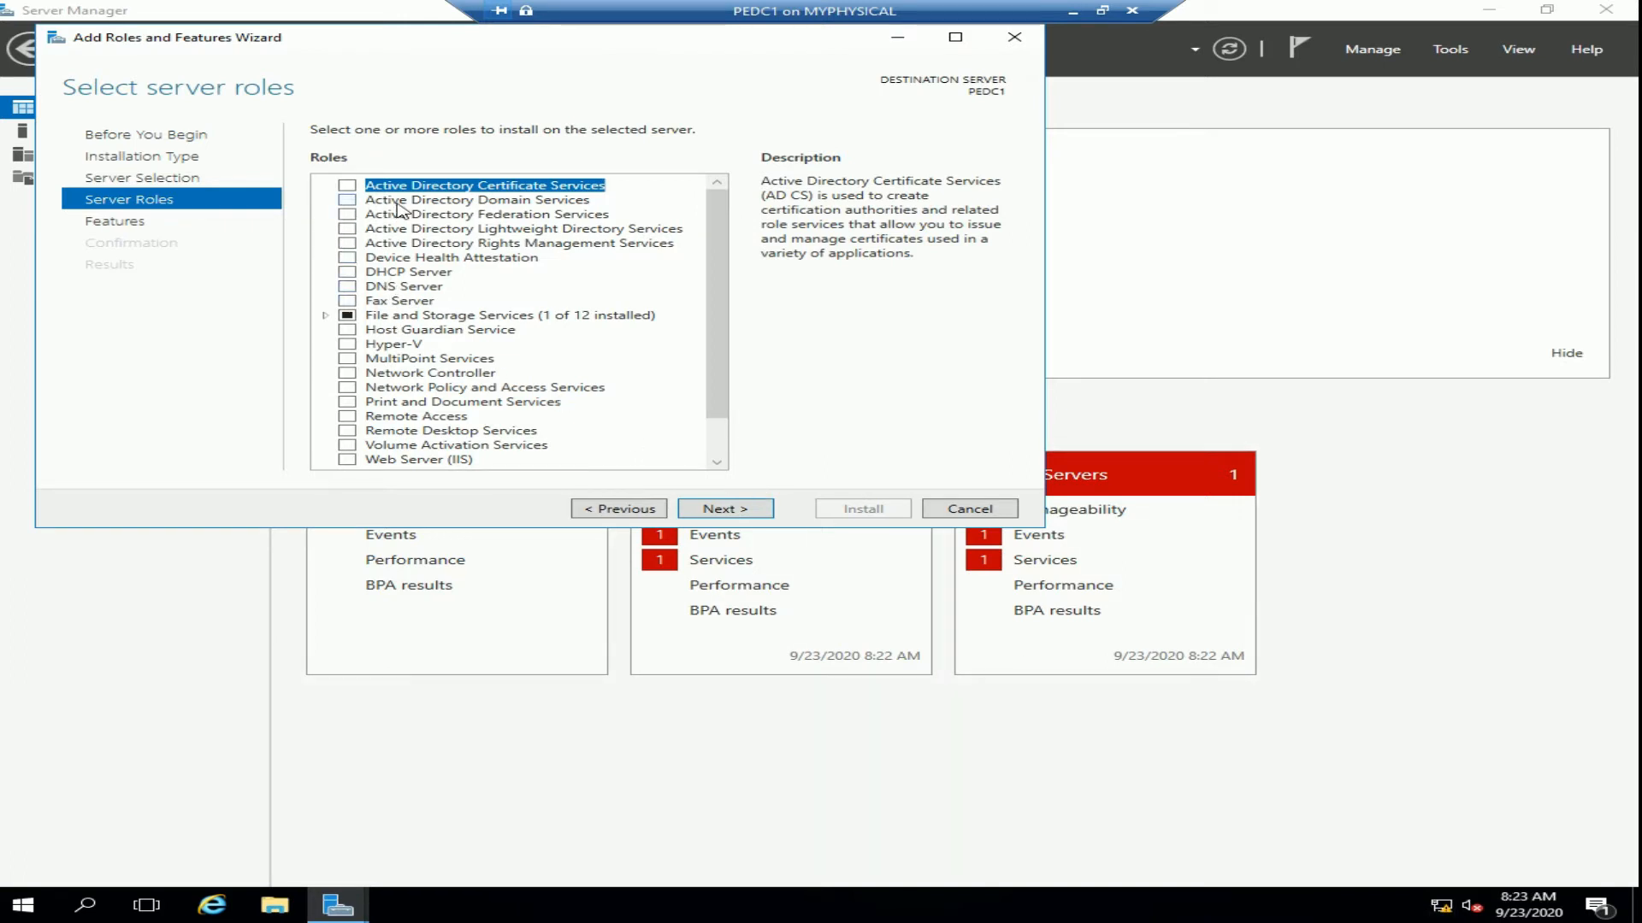
pyautogui.click(348, 201)
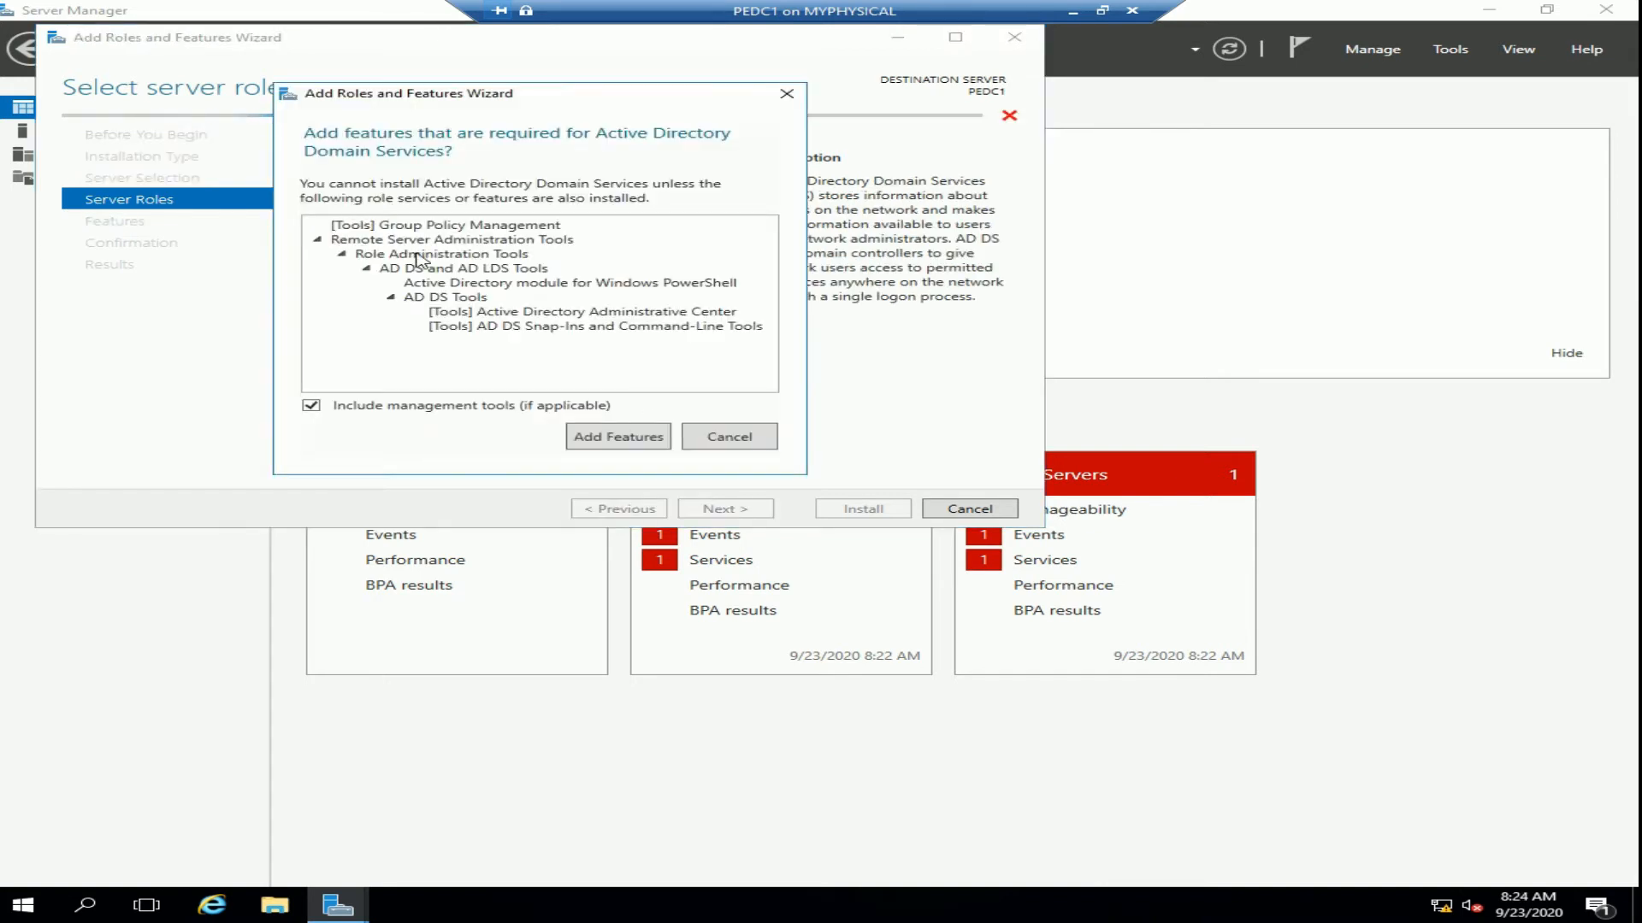
pyautogui.click(613, 441)
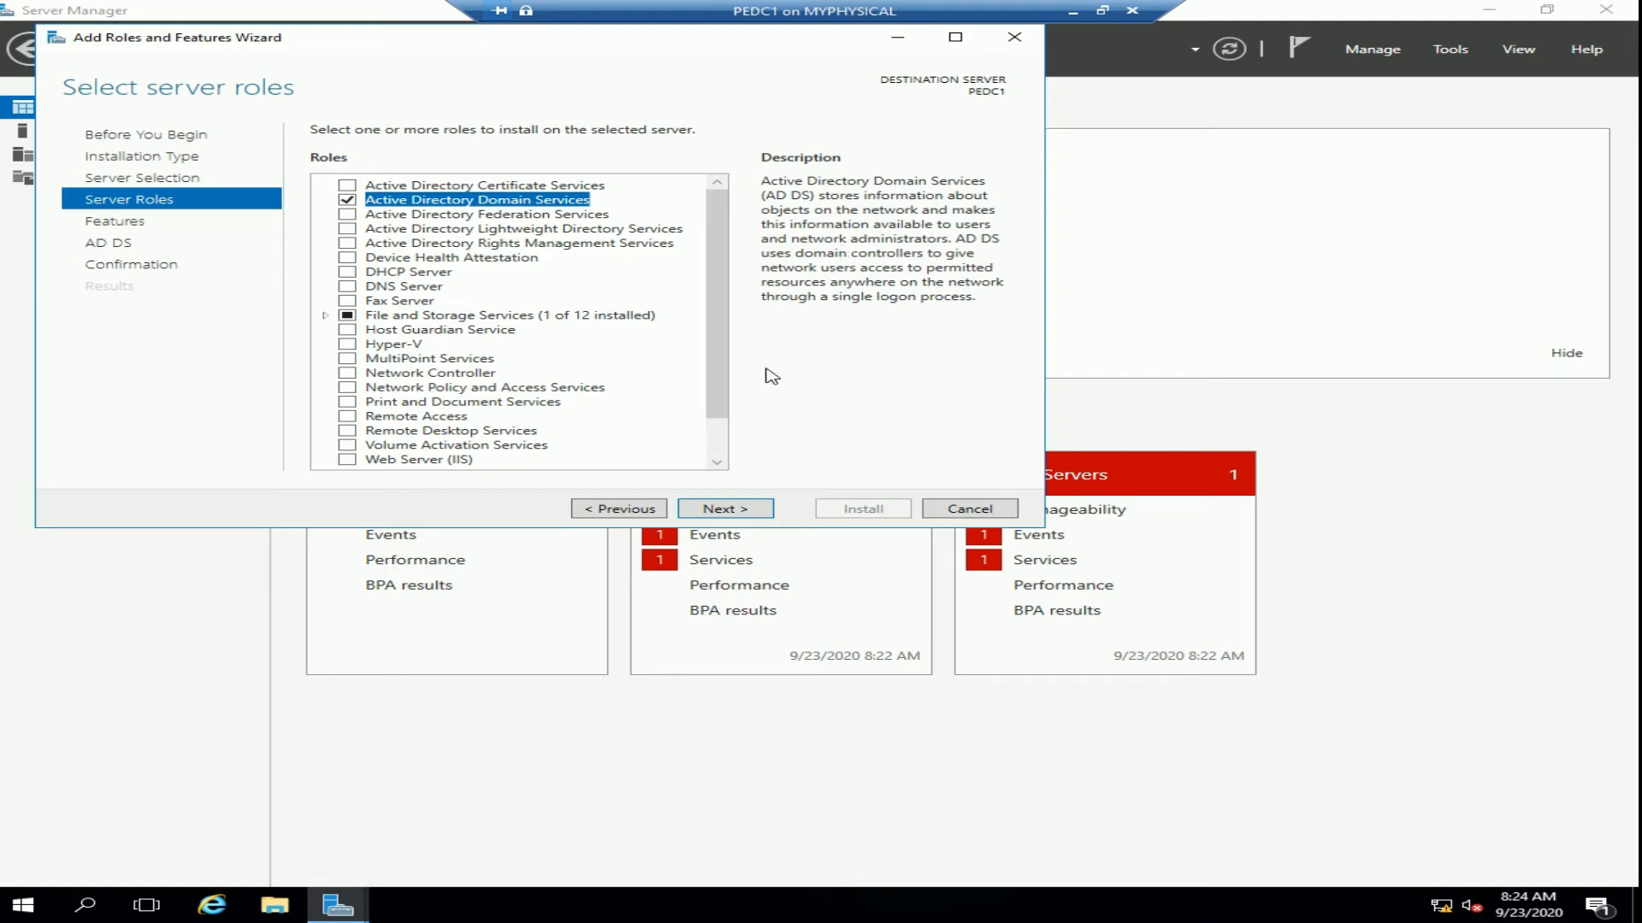
pyautogui.click(741, 511)
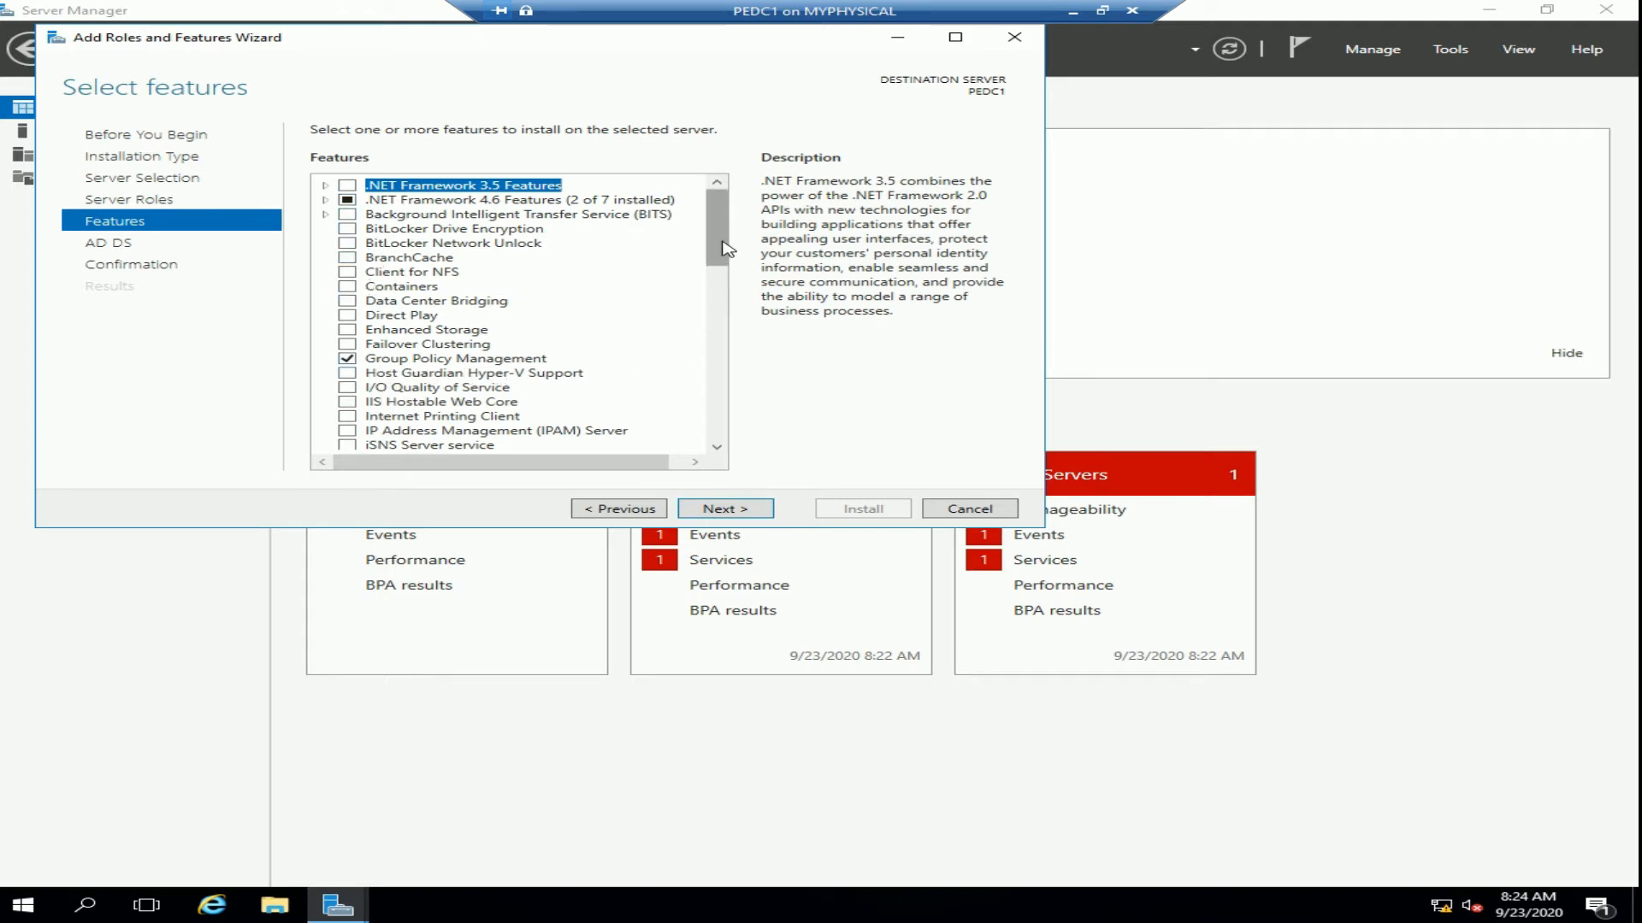
# Accept the default features and continue past the AD DS information page
pyautogui.moveTo(725, 249); pyautogui.dragTo(732, 358)
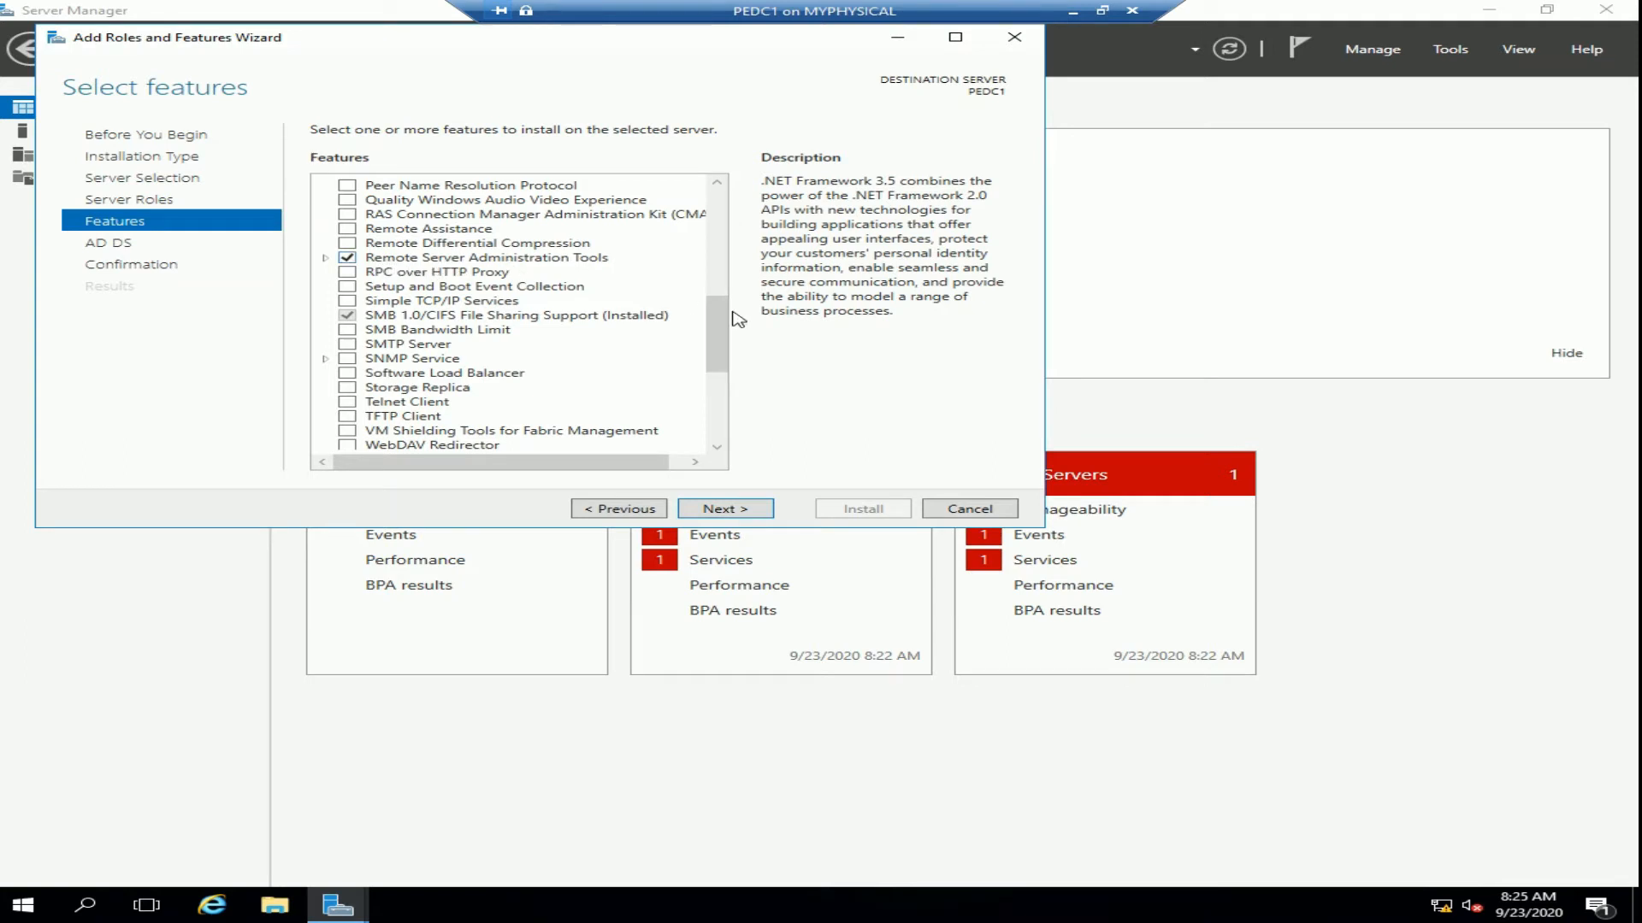
pyautogui.moveTo(723, 326); pyautogui.dragTo(740, 217)
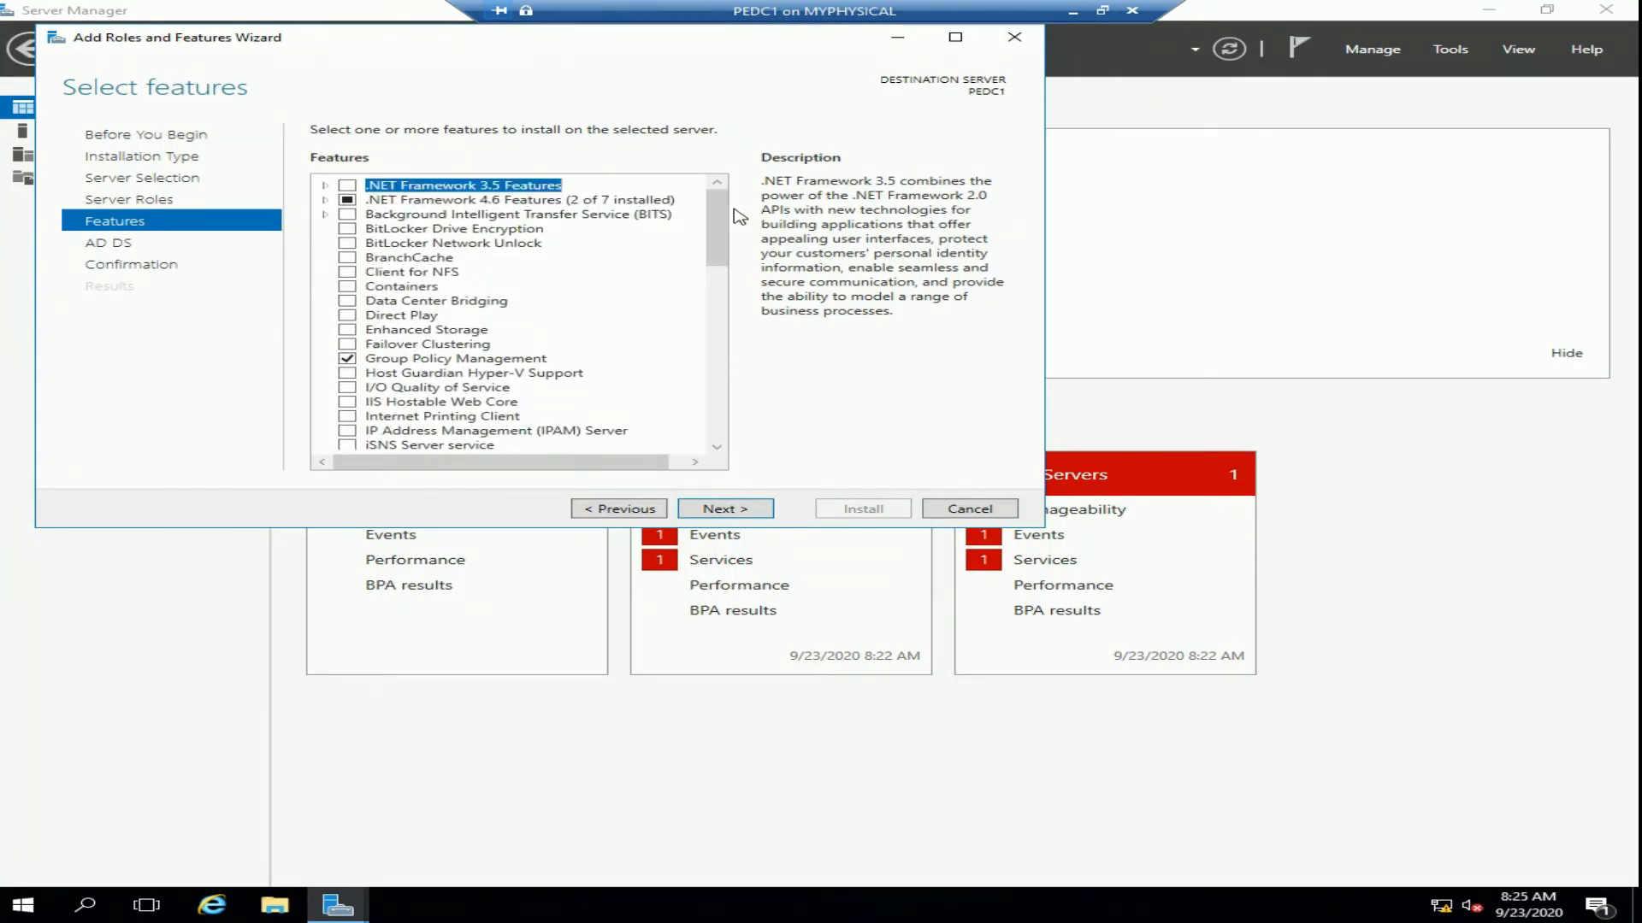
pyautogui.click(726, 510)
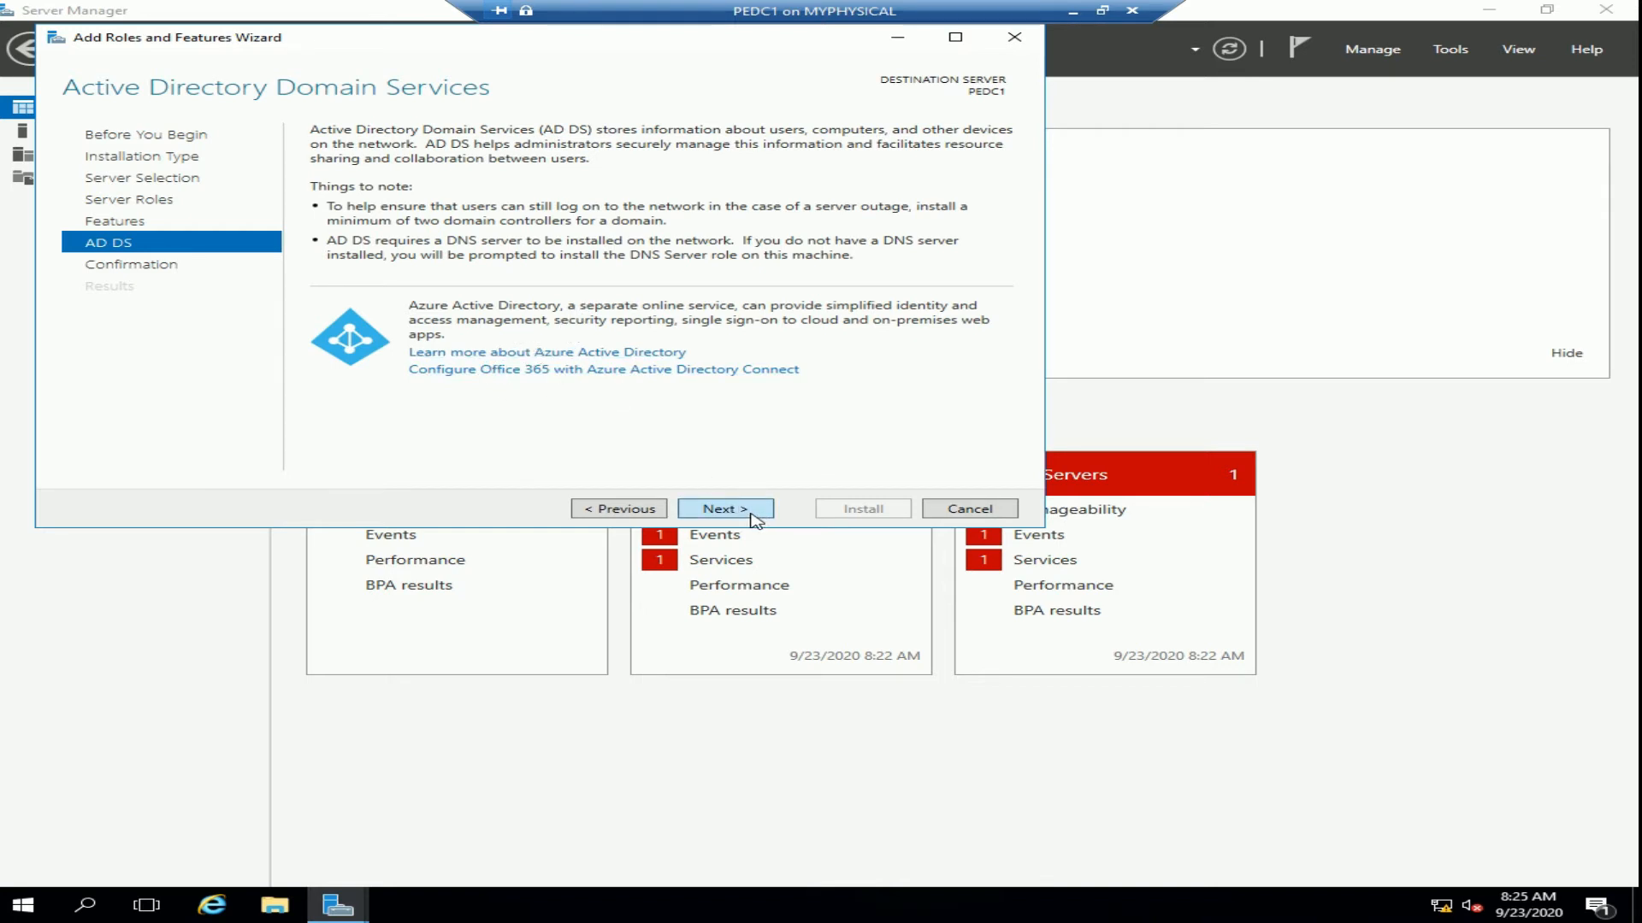
pyautogui.click(752, 517)
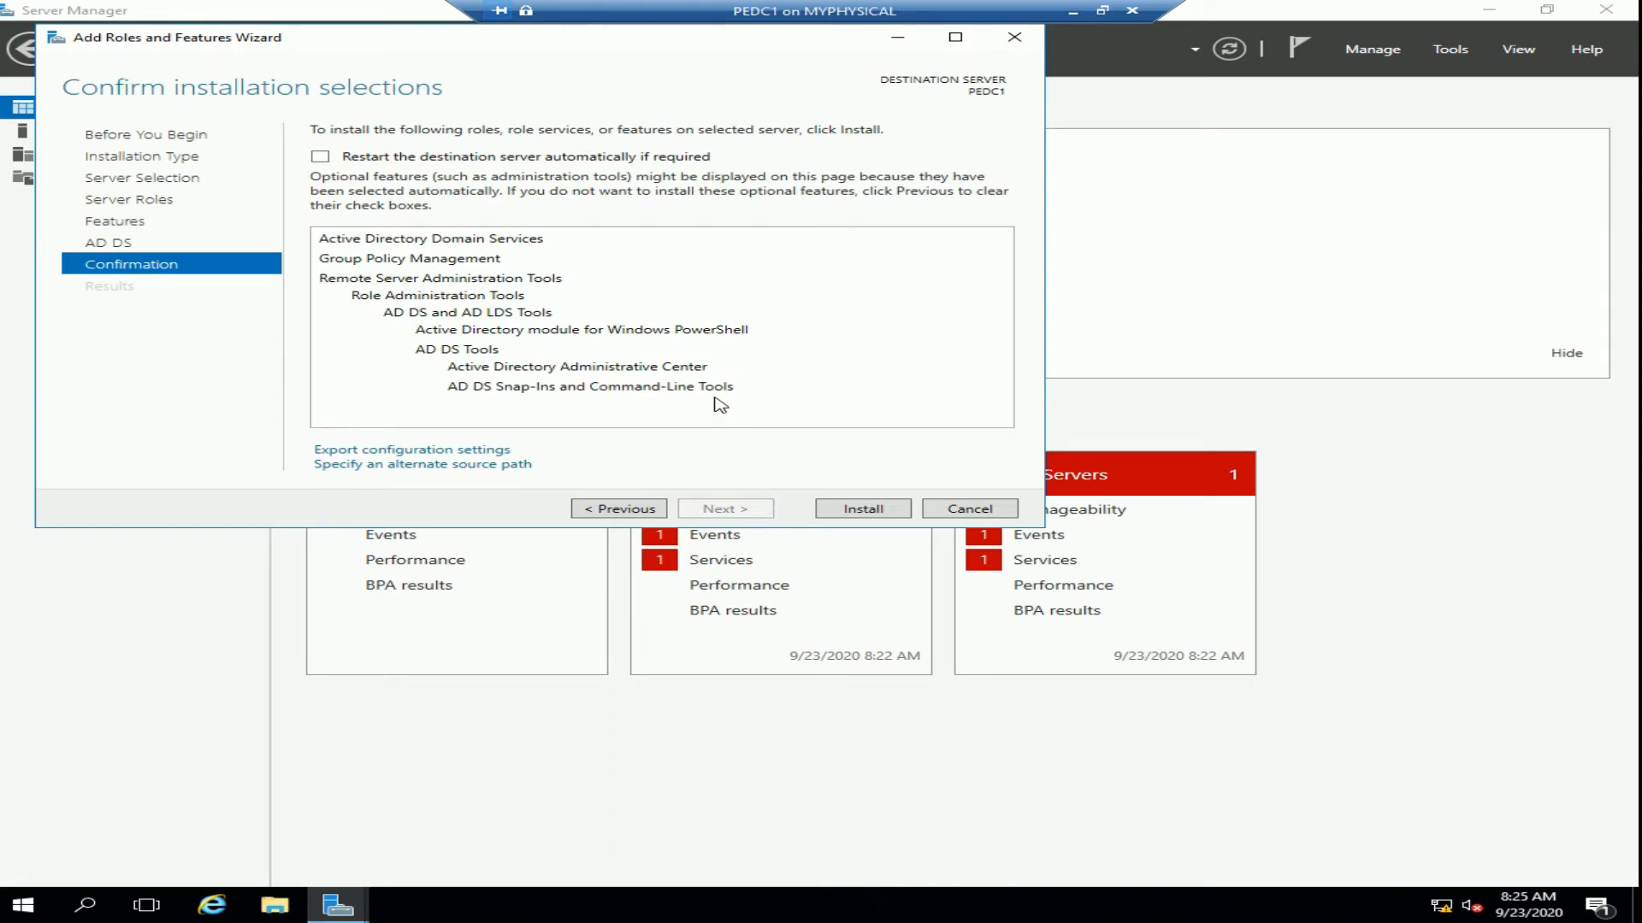
# Install AD DS on PEDC1 and start promoting it to a domain controller
pyautogui.click(874, 514)
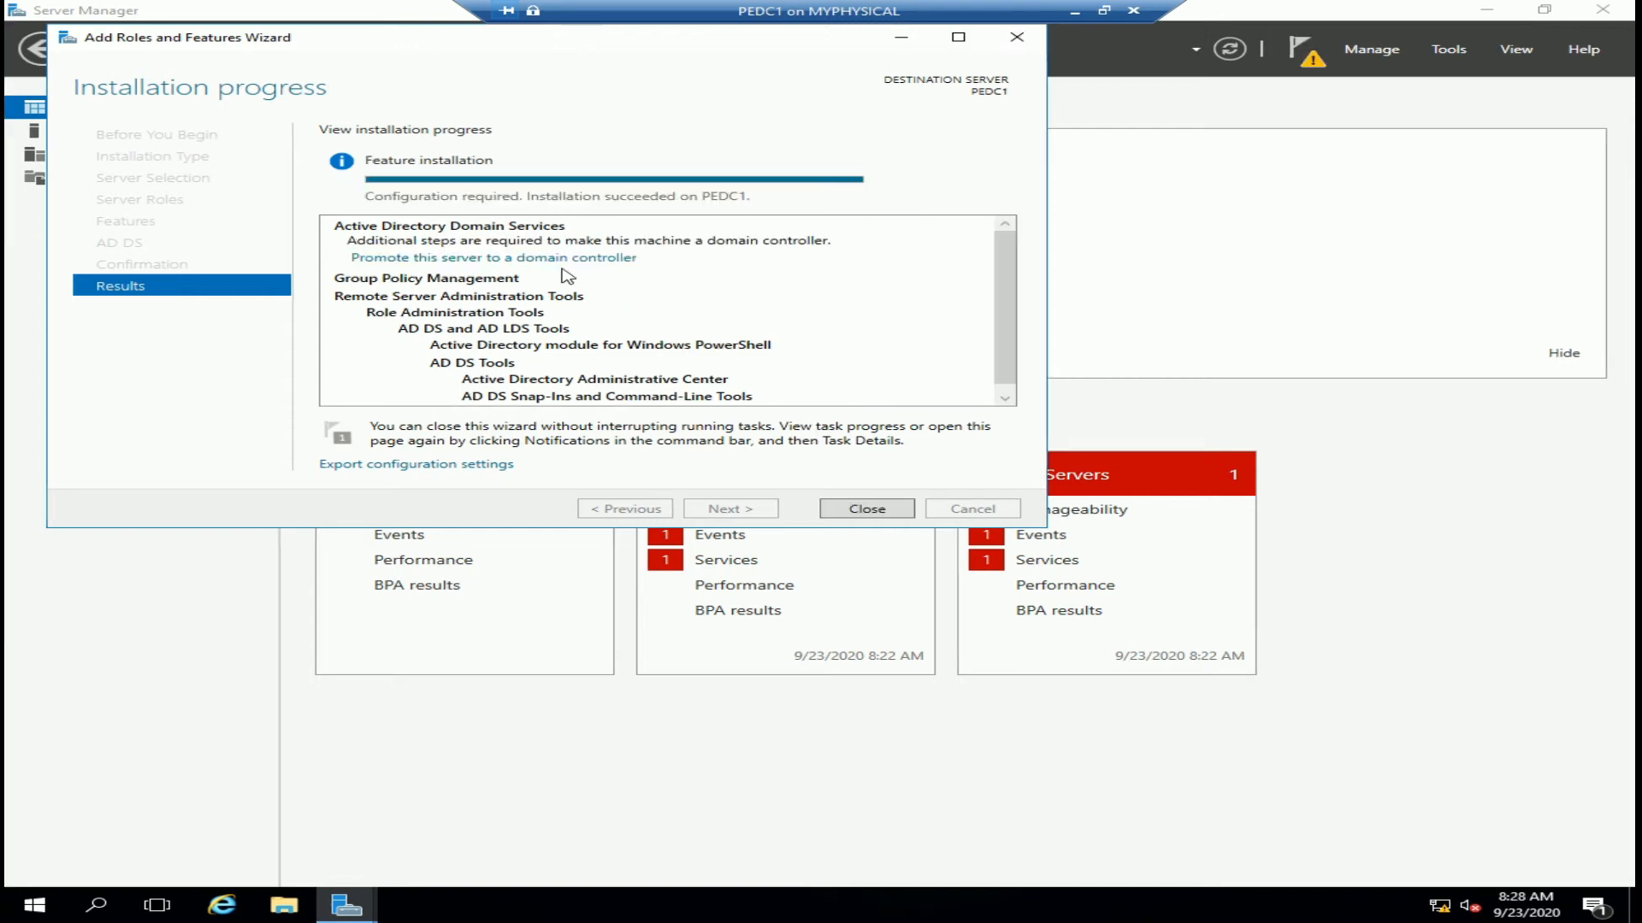
pyautogui.click(563, 258)
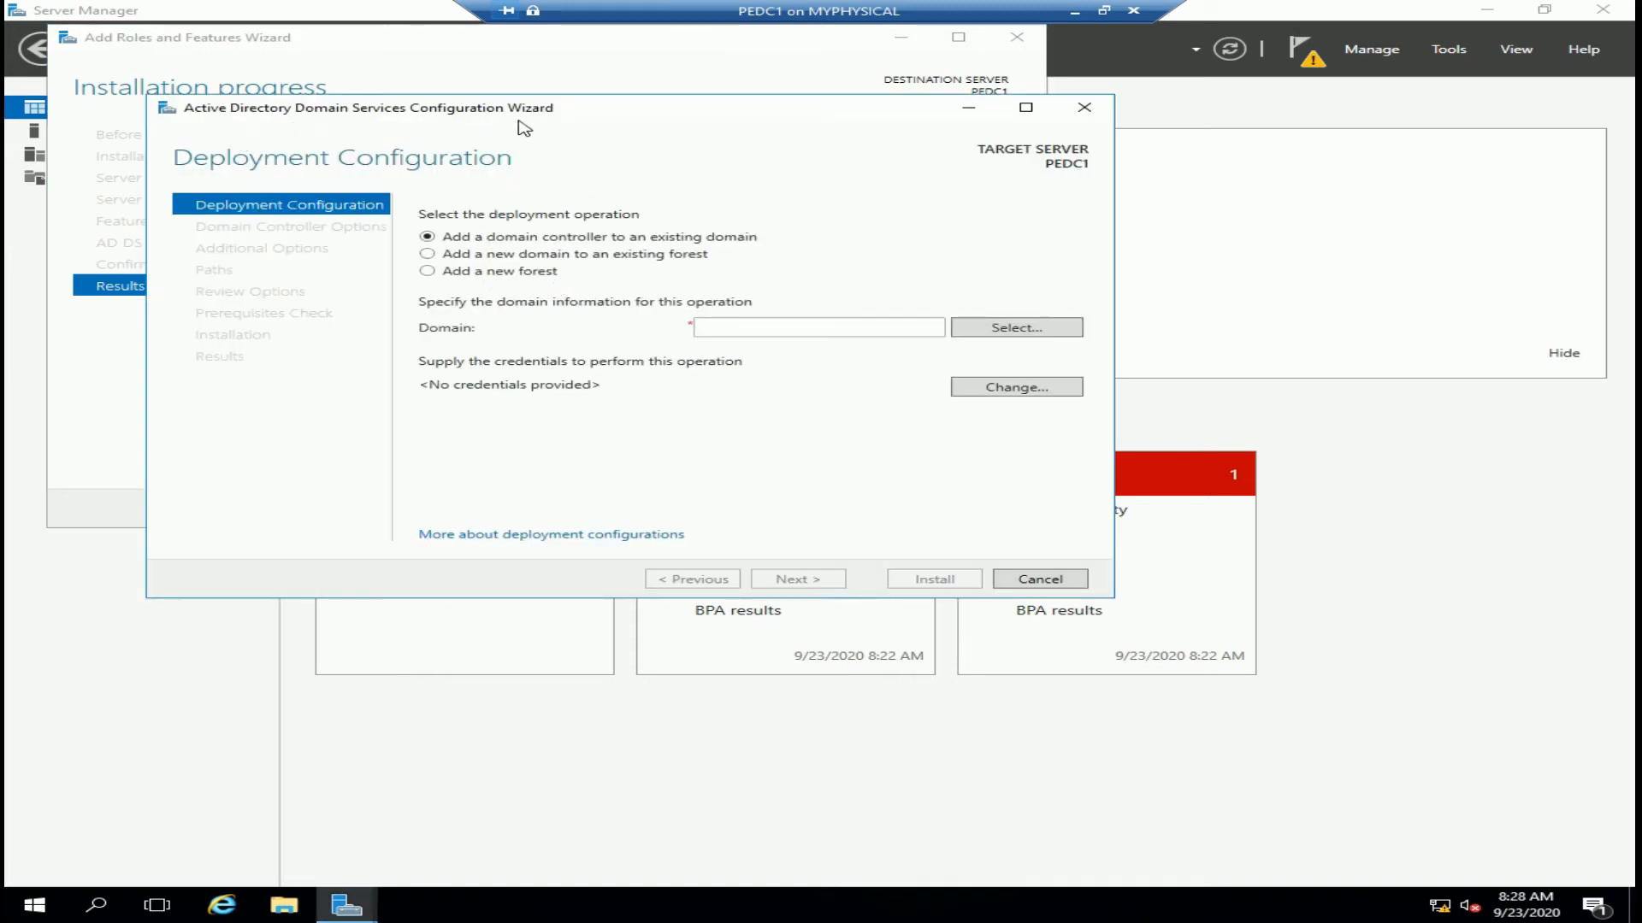
# Create a new forest with root domain PE.EDU at Windows Server 2016 forest functional level
pyautogui.click(426, 271)
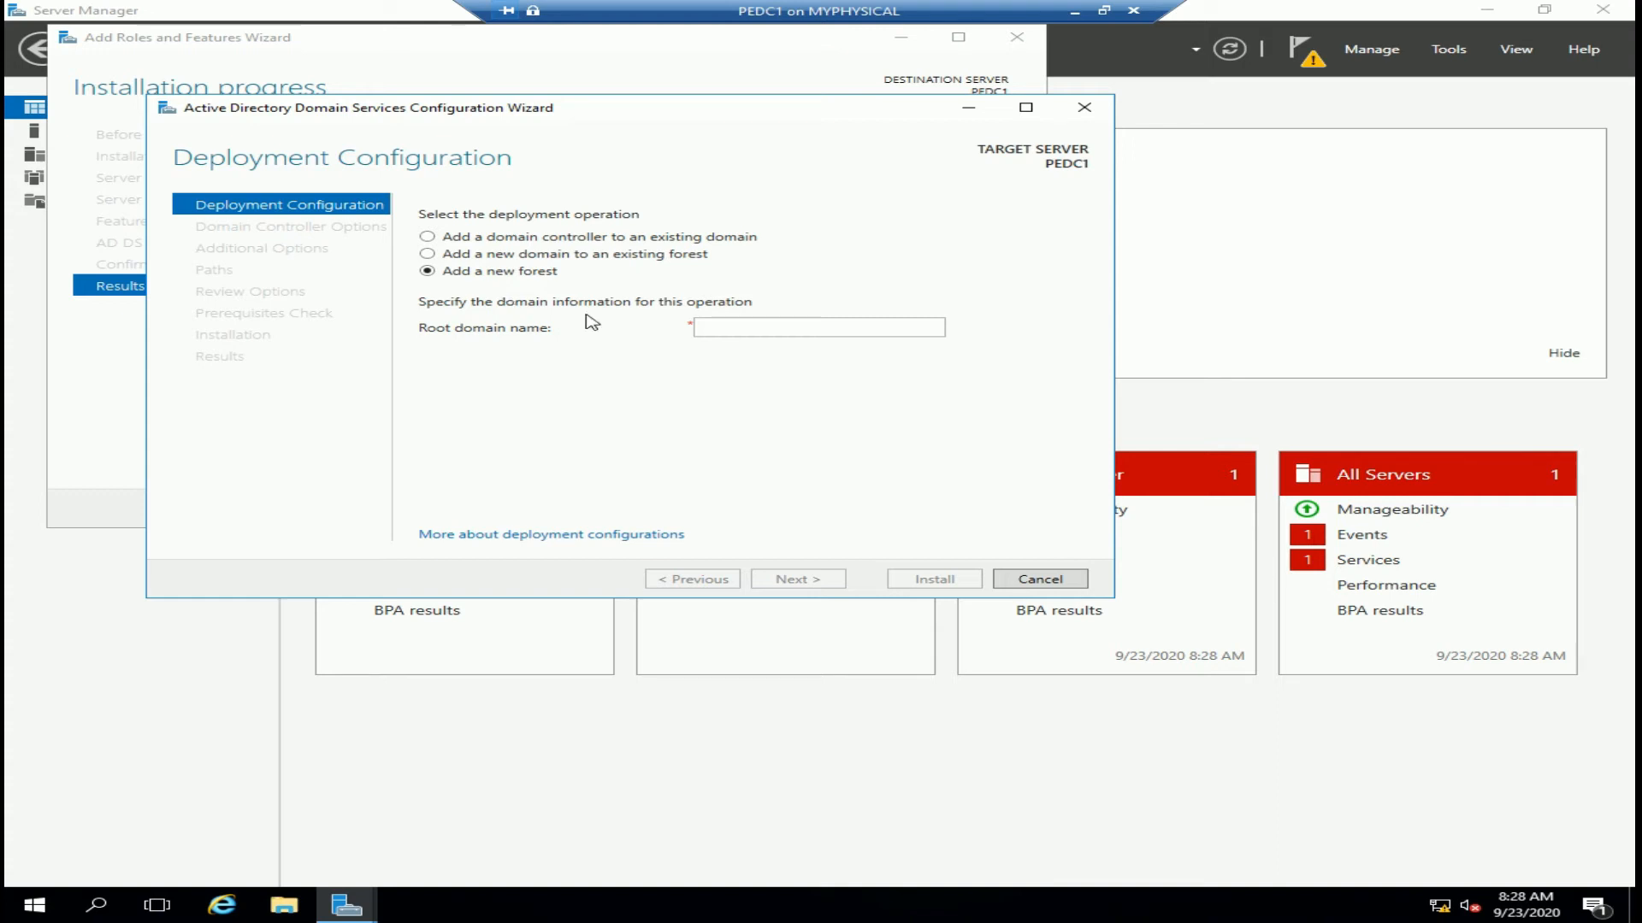
pyautogui.click(725, 327)
pyautogui.write('PE.EDU')
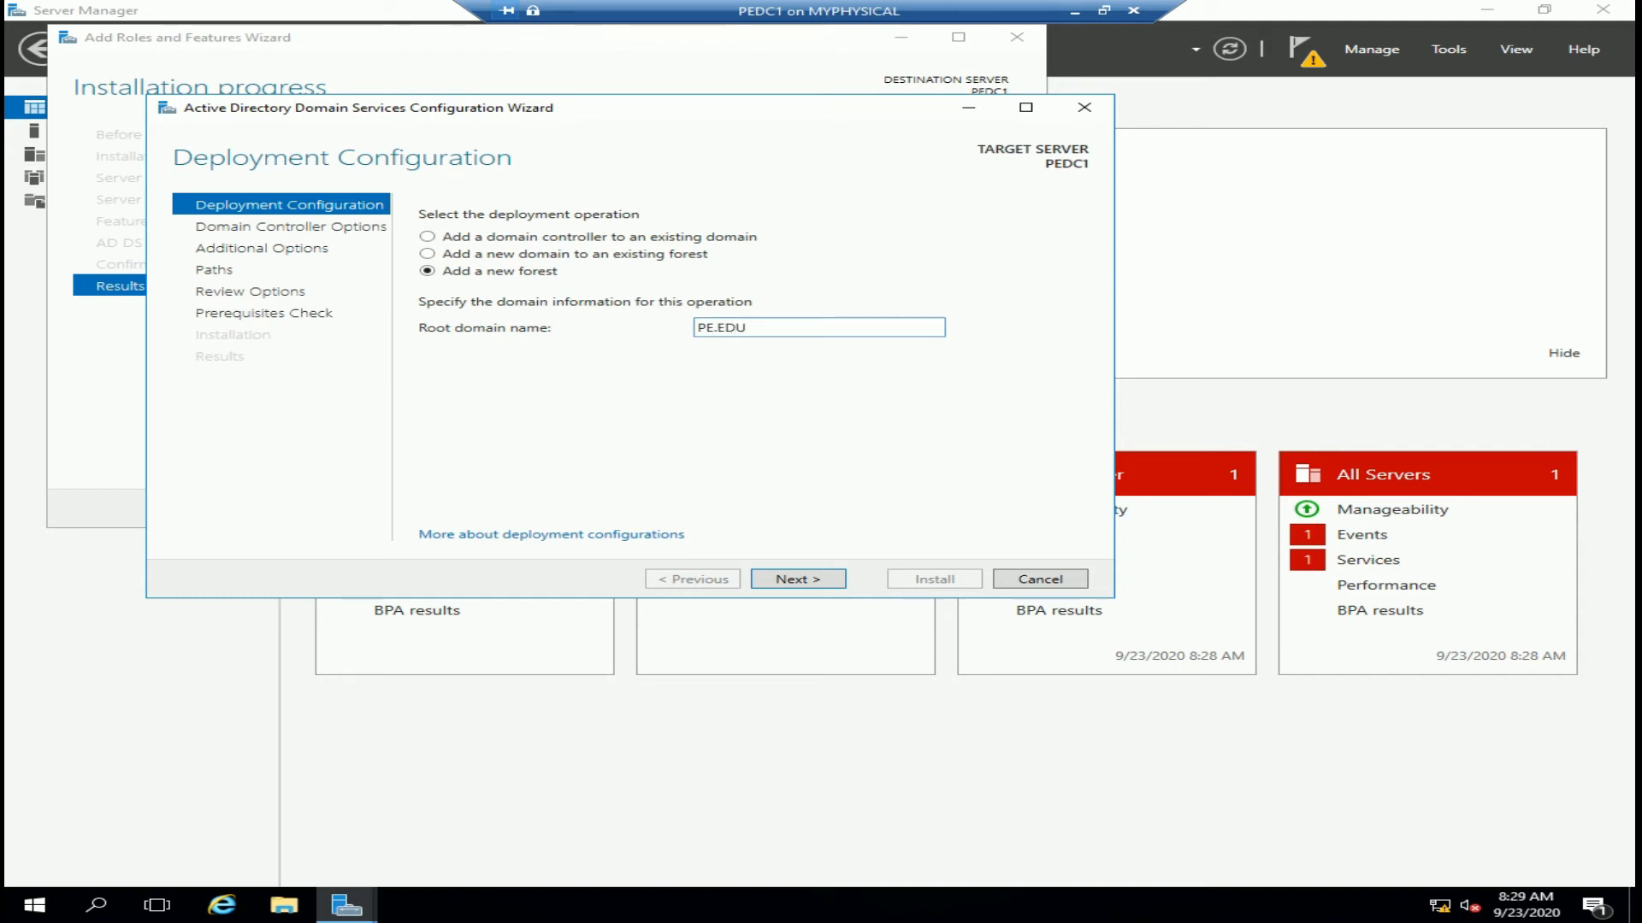
pyautogui.click(818, 580)
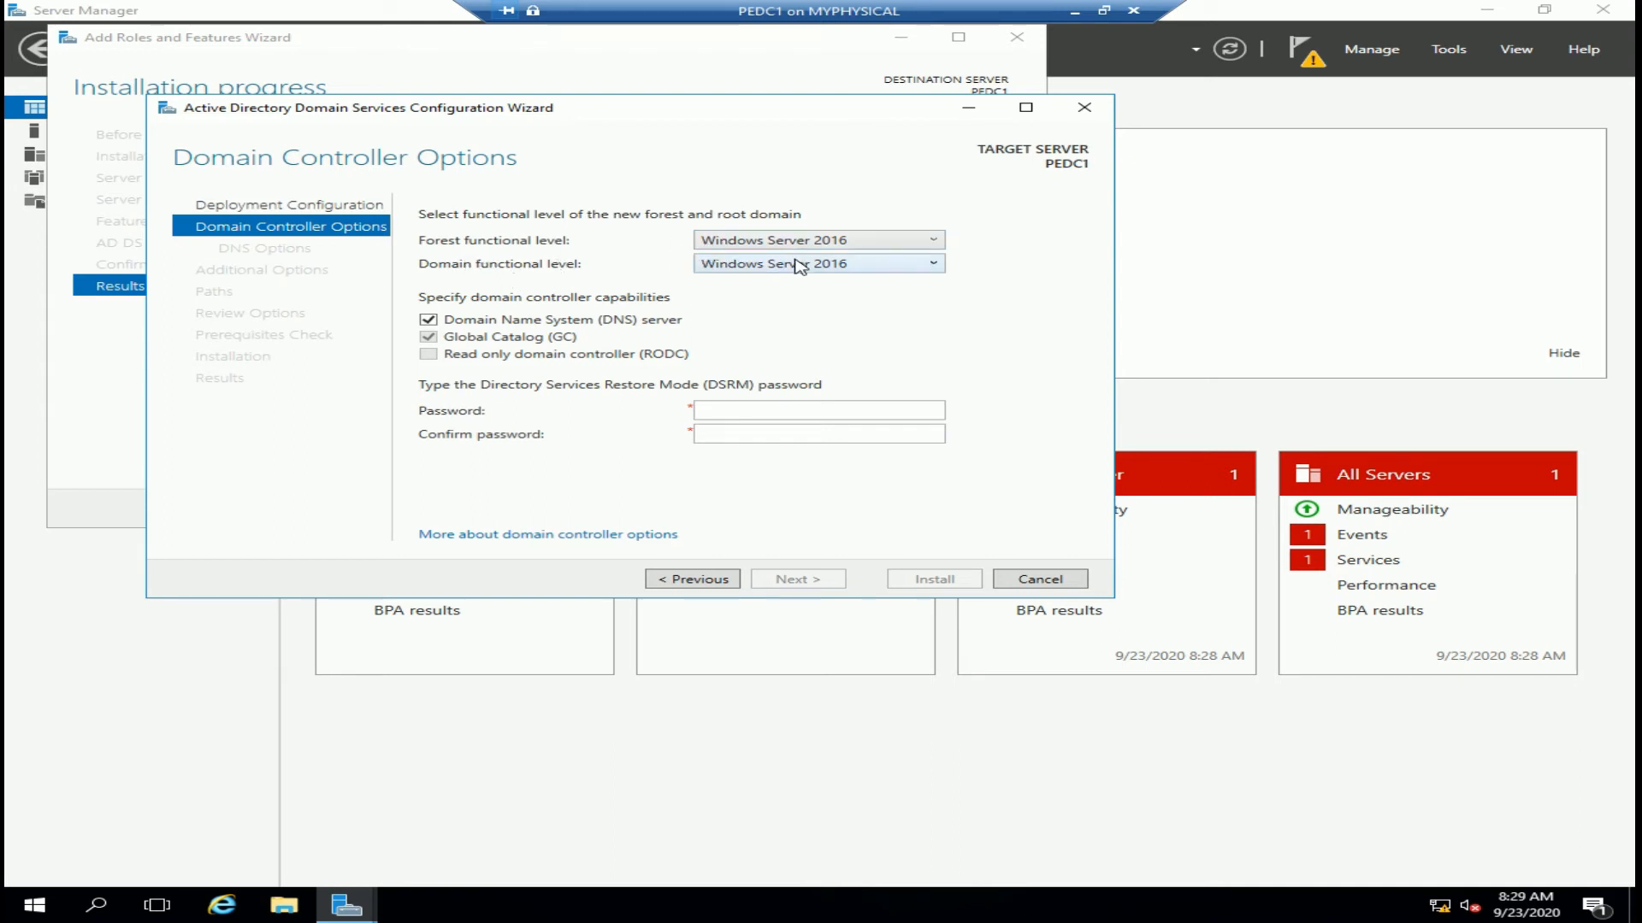
pyautogui.click(884, 242)
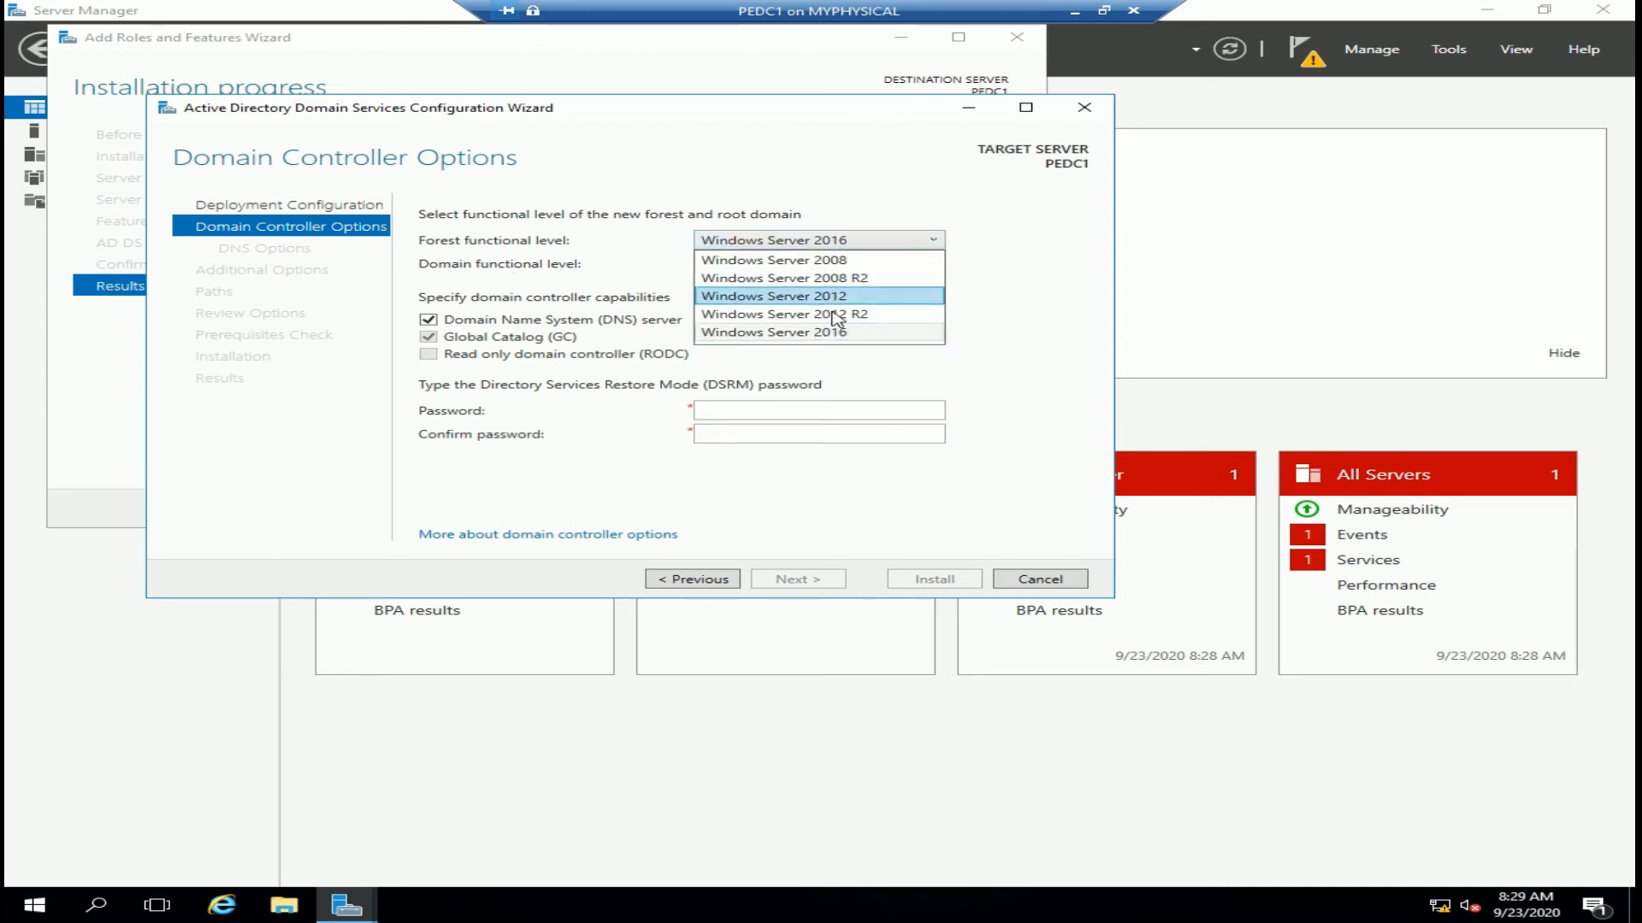
pyautogui.click(803, 333)
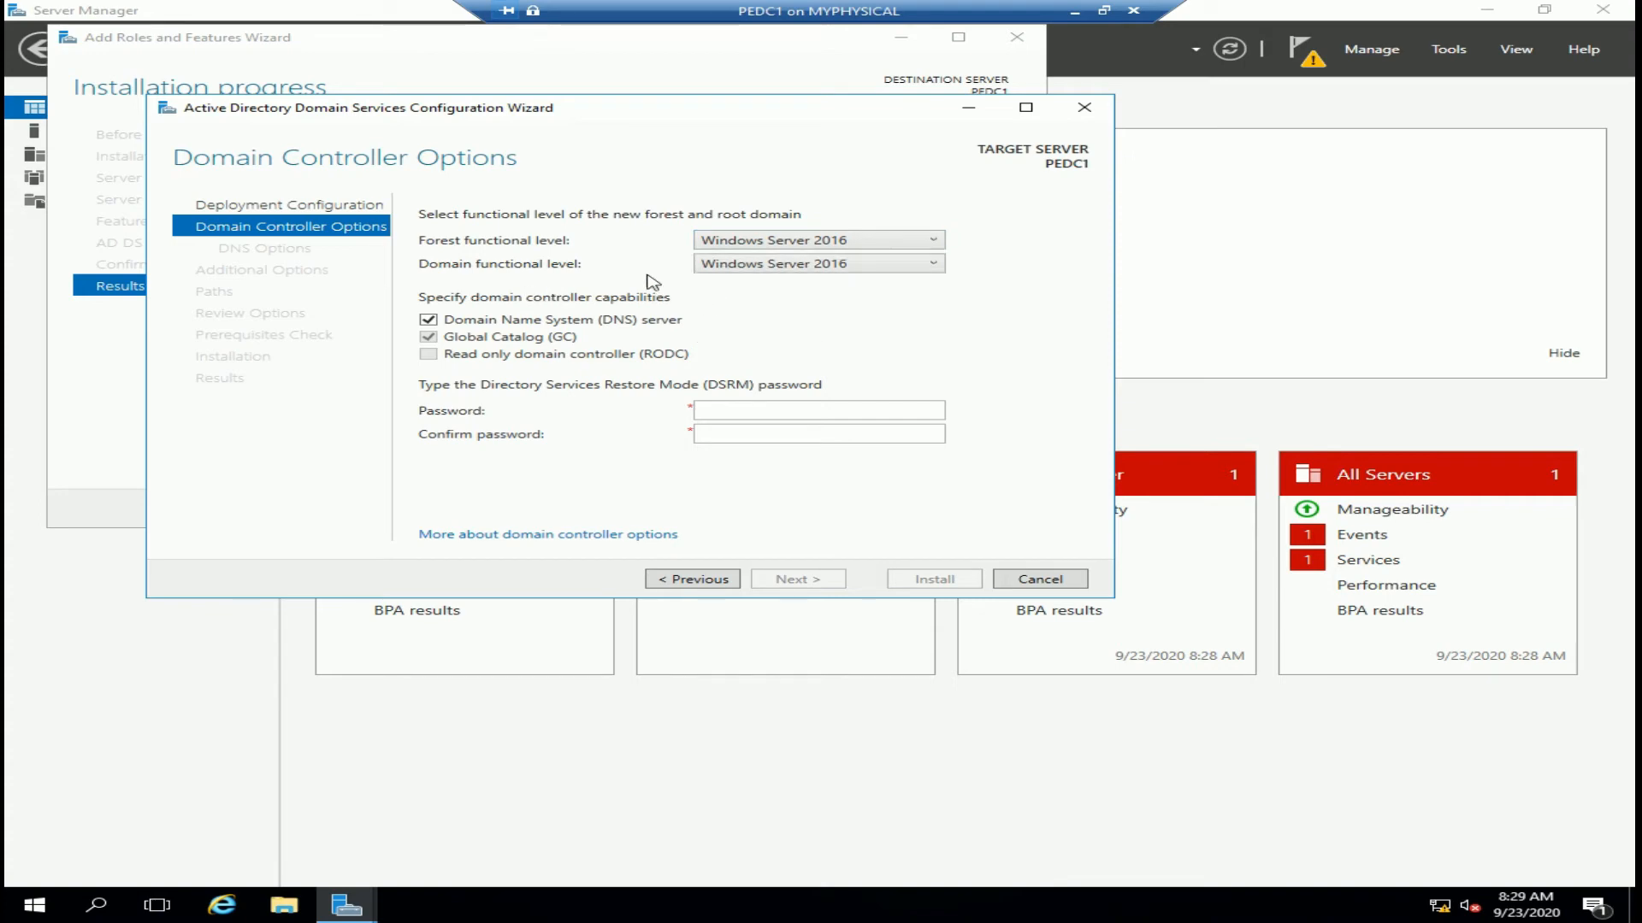
pyautogui.click(817, 265)
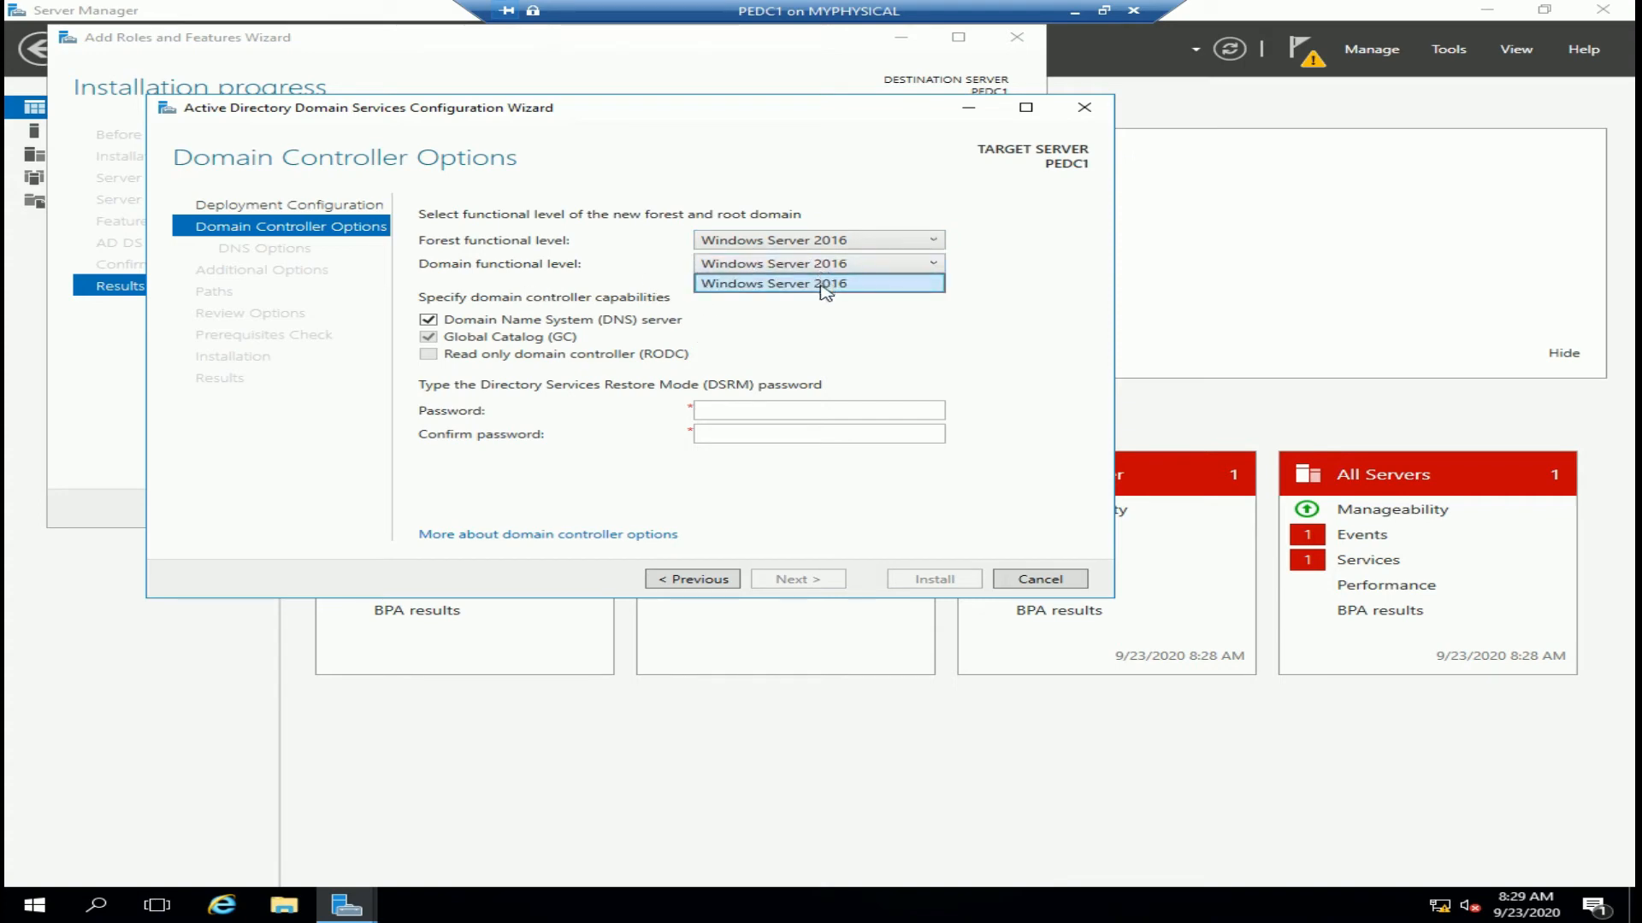
pyautogui.click(826, 284)
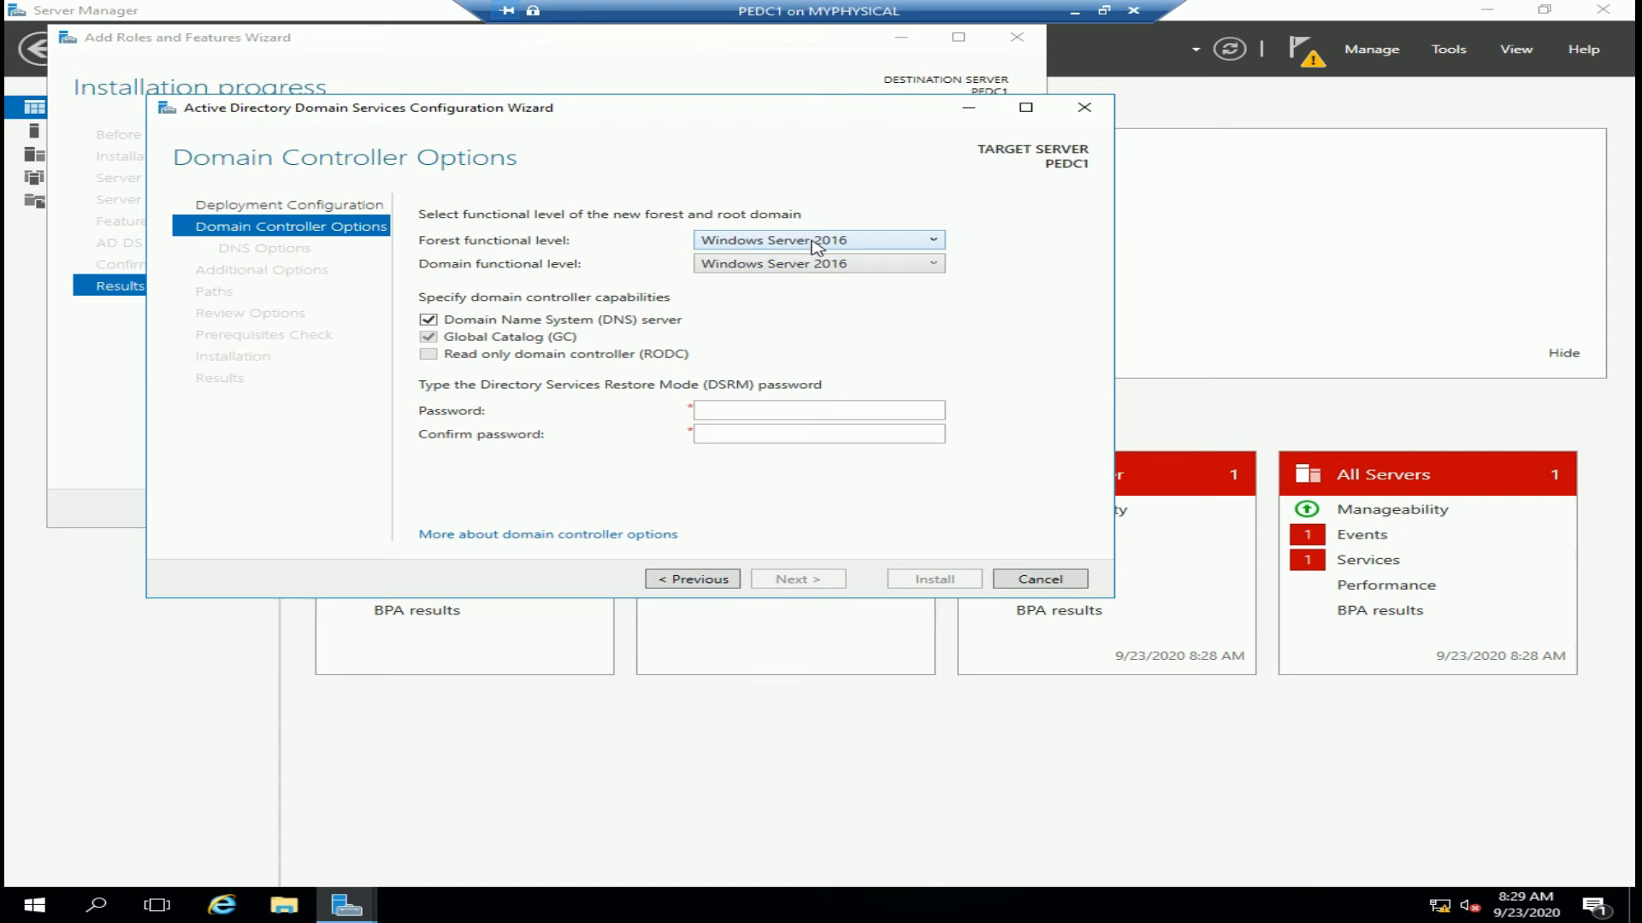
pyautogui.click(817, 247)
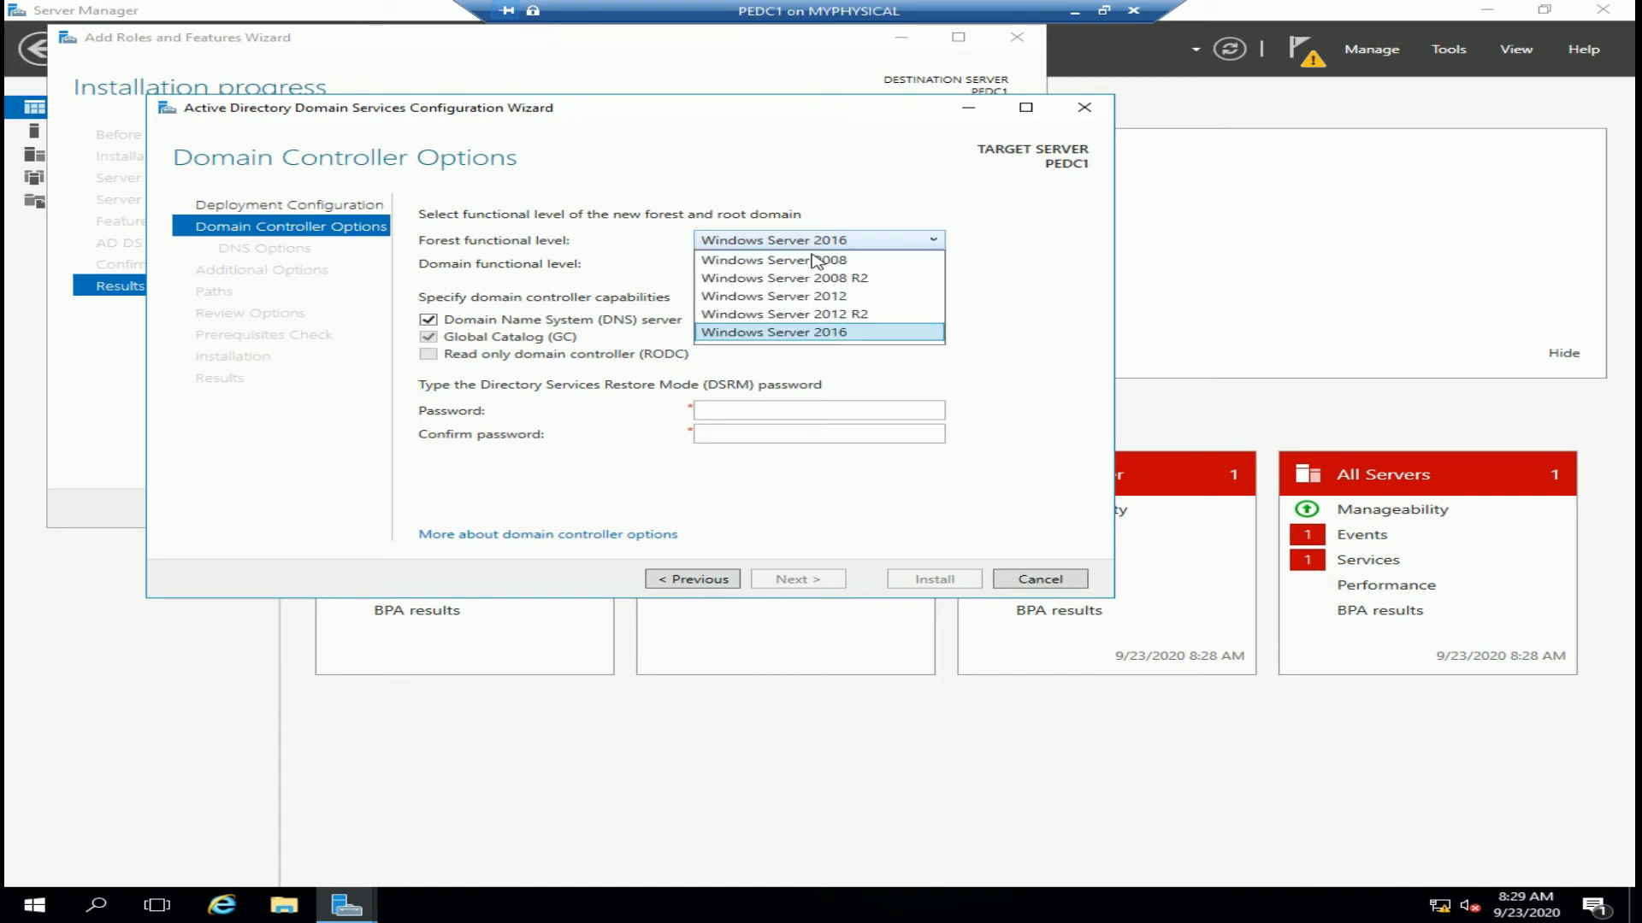
pyautogui.click(815, 315)
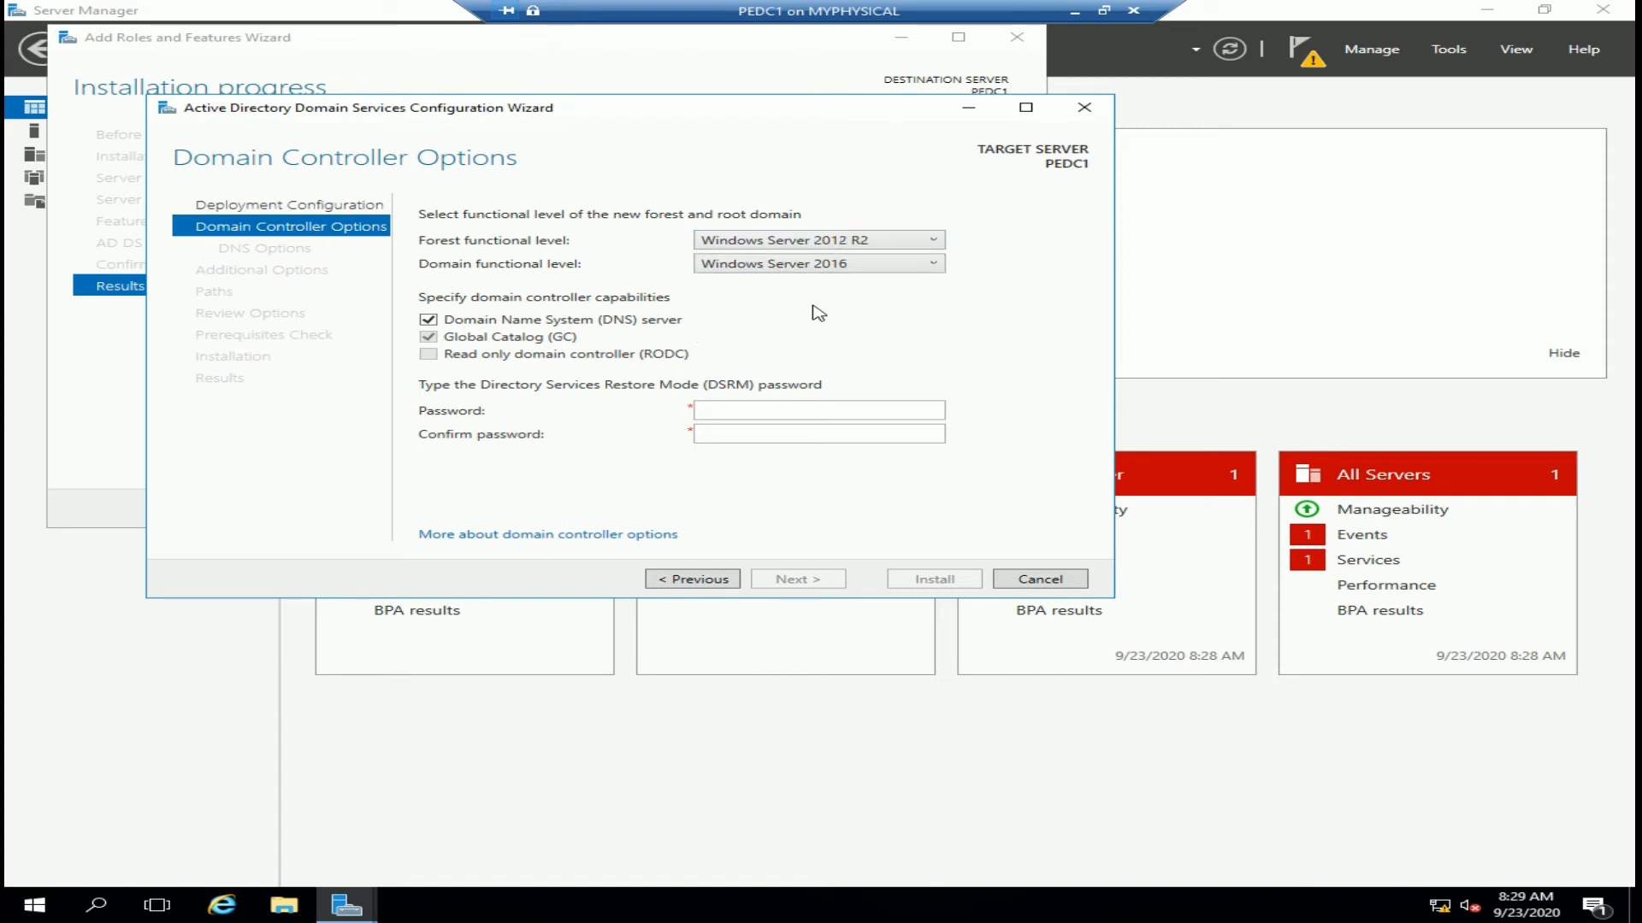
pyautogui.click(843, 242)
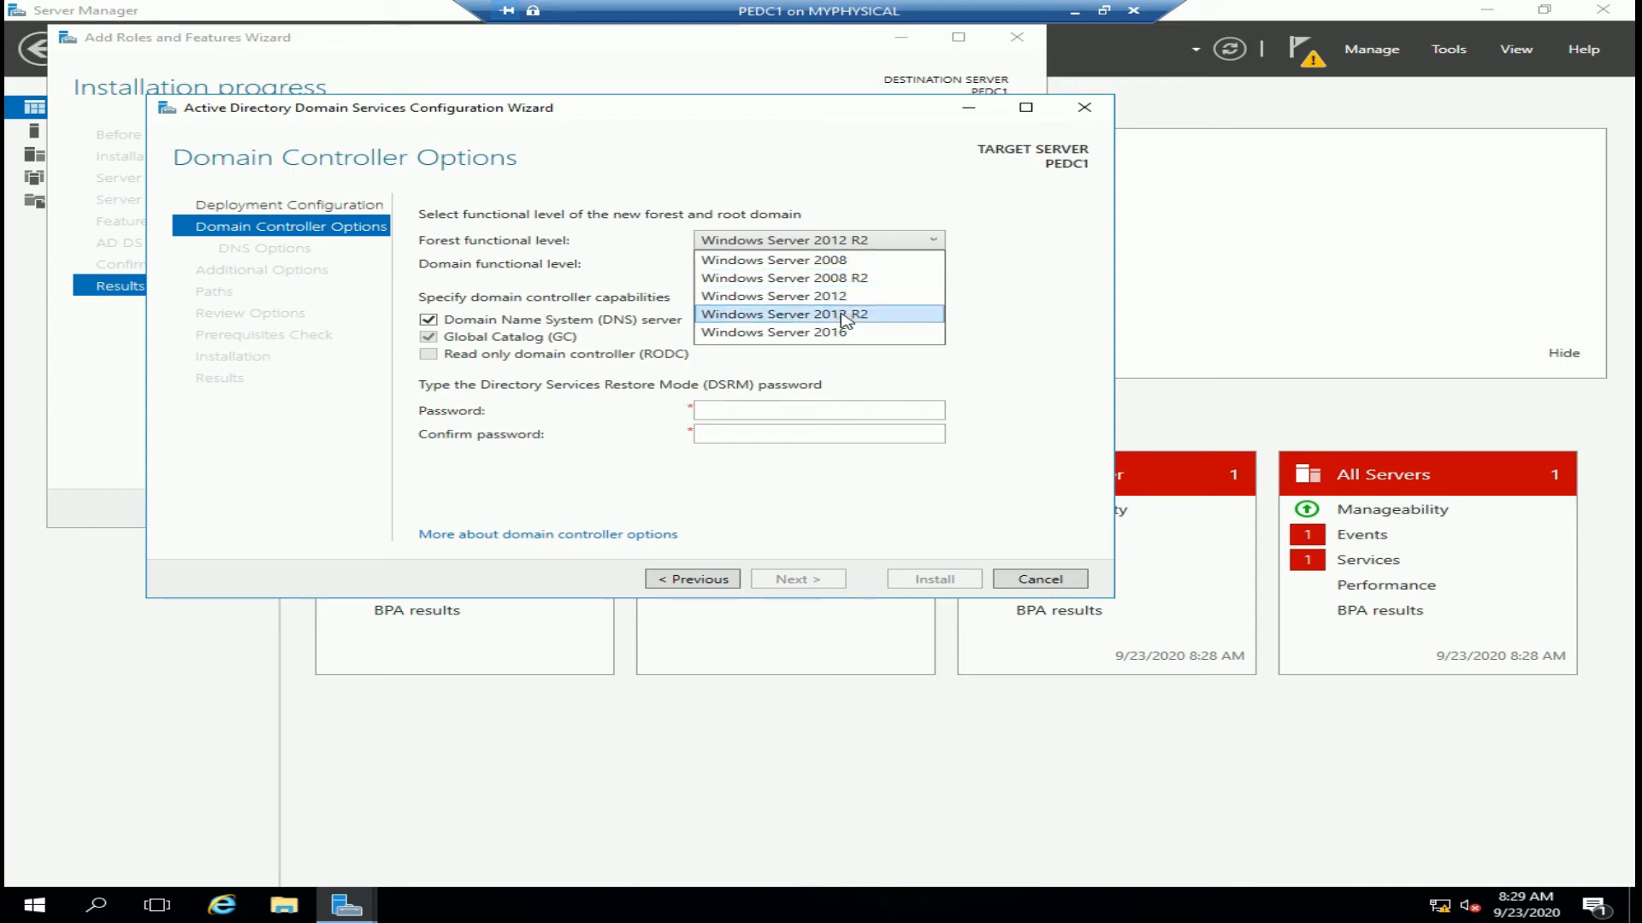
pyautogui.click(842, 318)
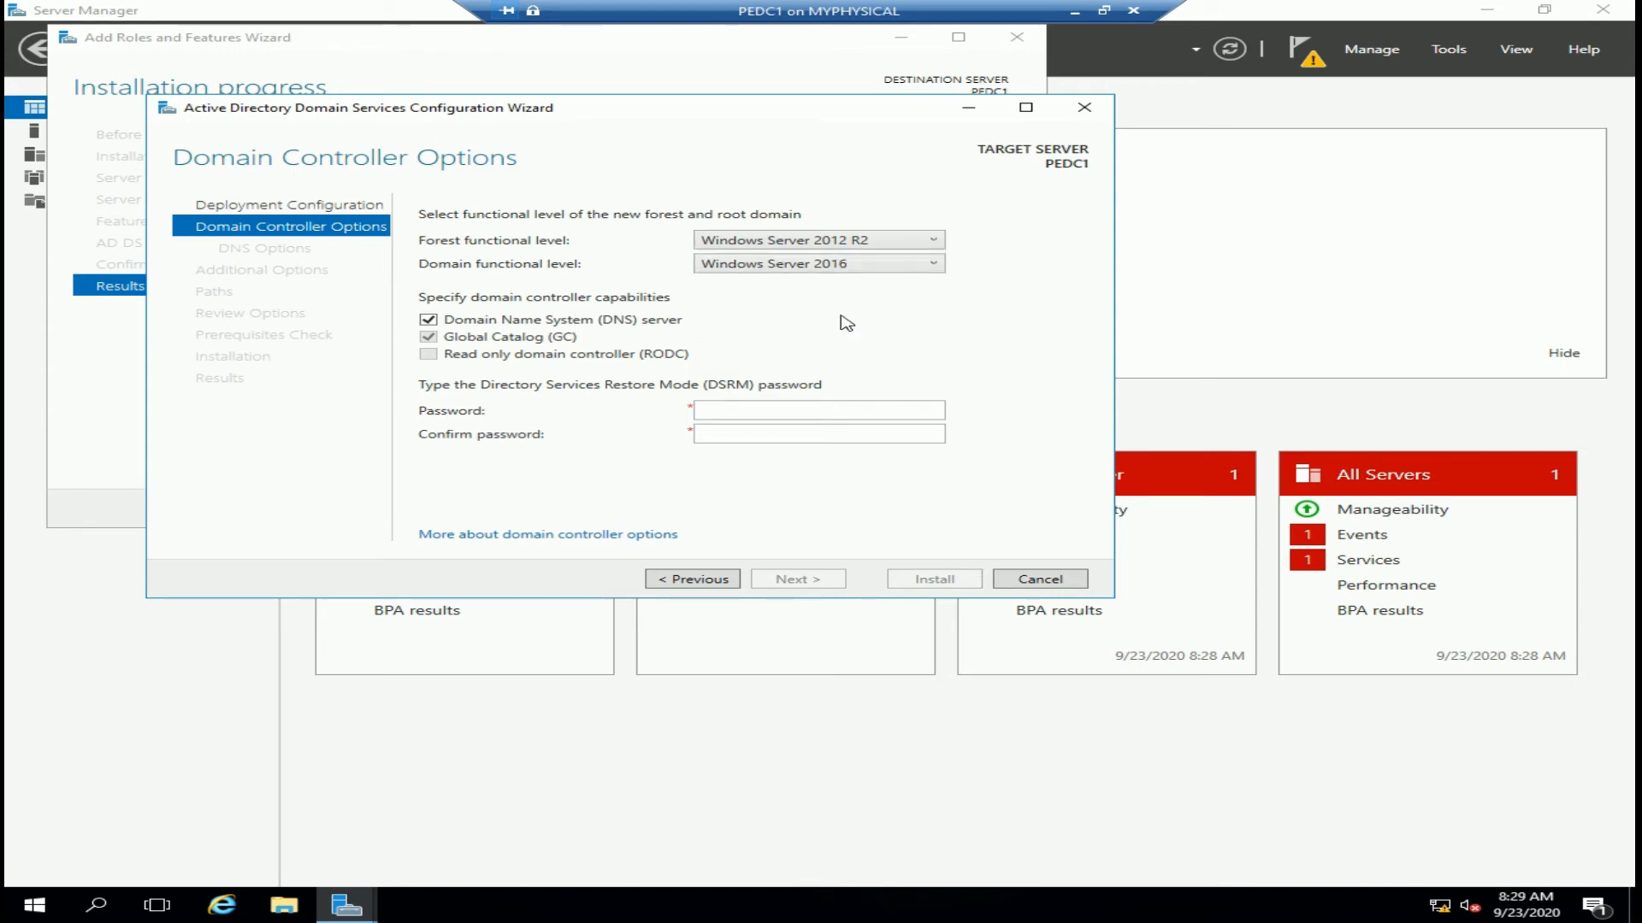
pyautogui.click(866, 245)
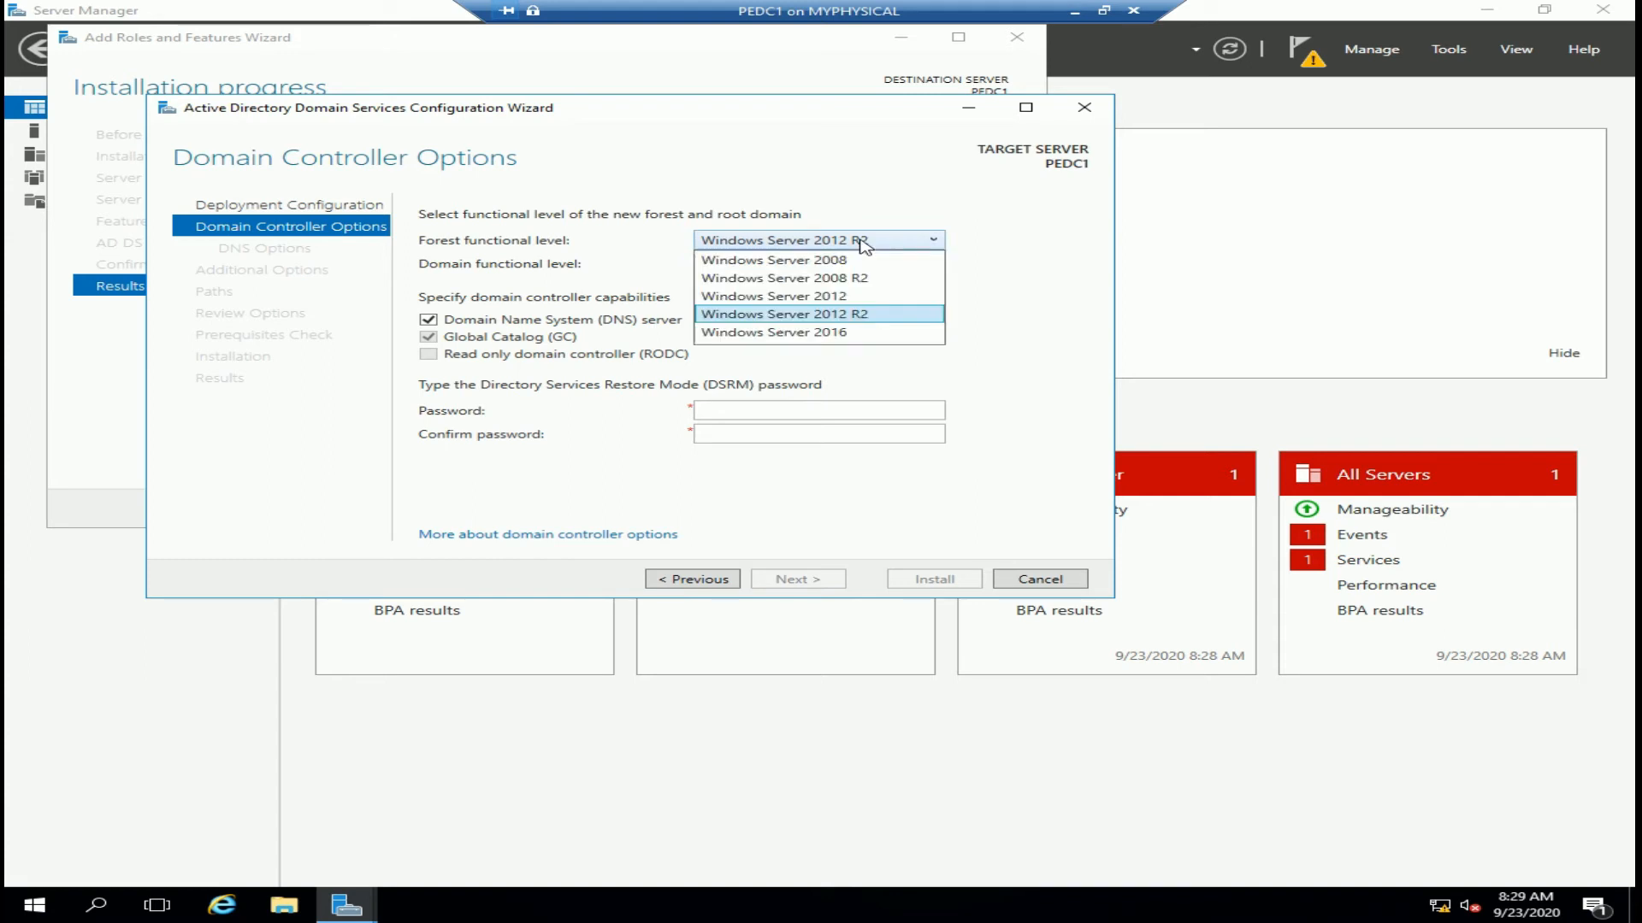
pyautogui.click(846, 333)
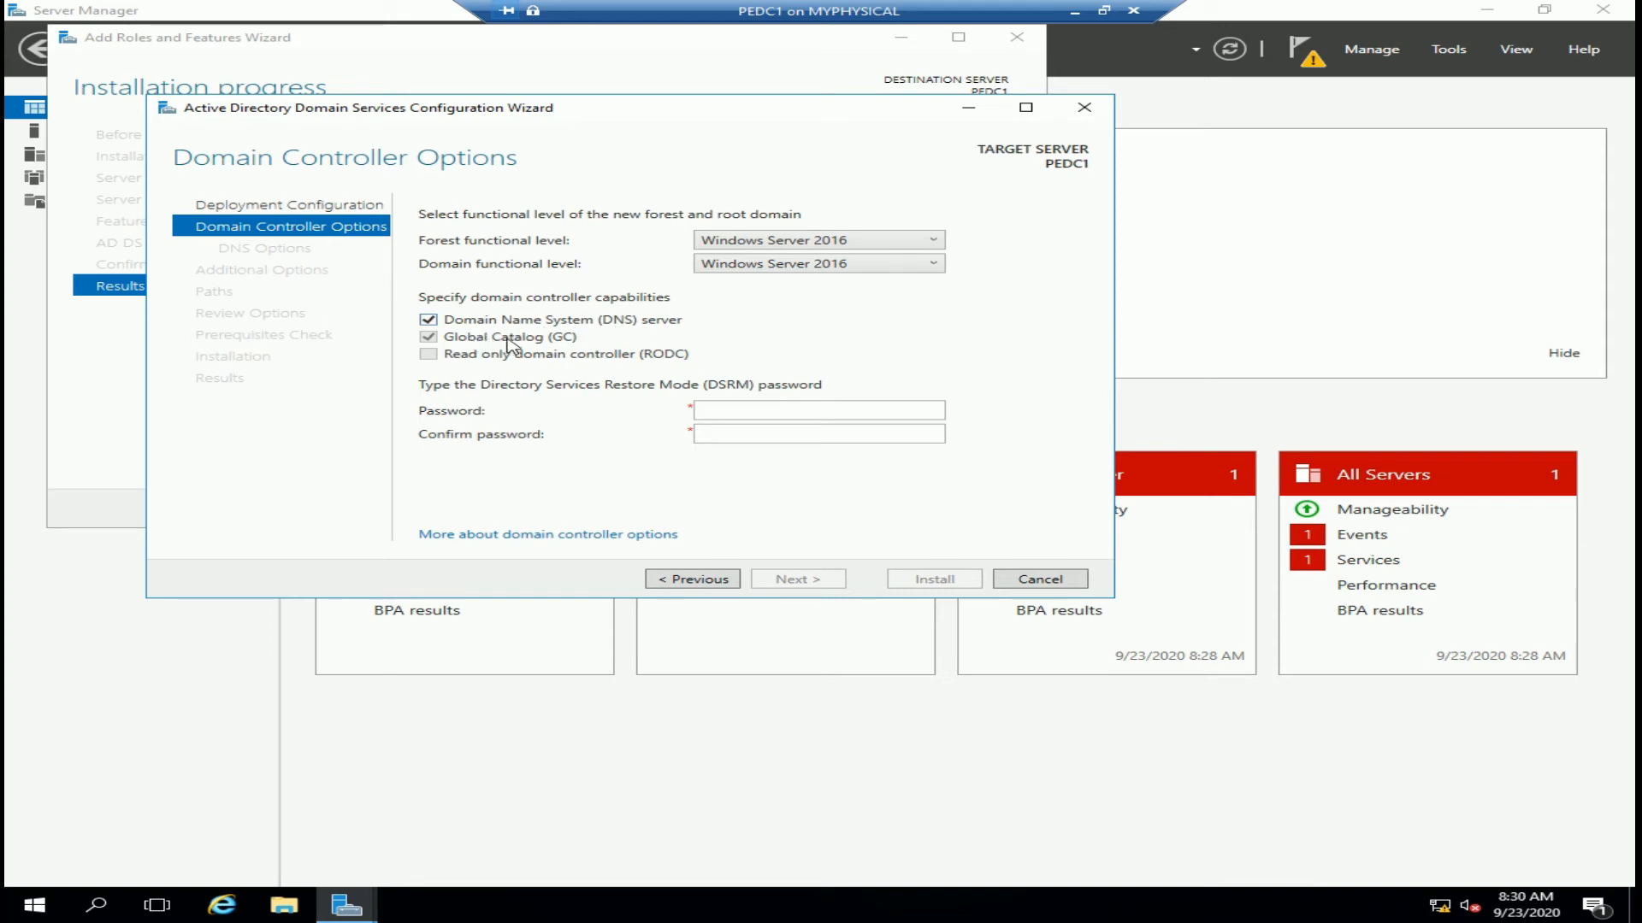
pyautogui.click(729, 410)
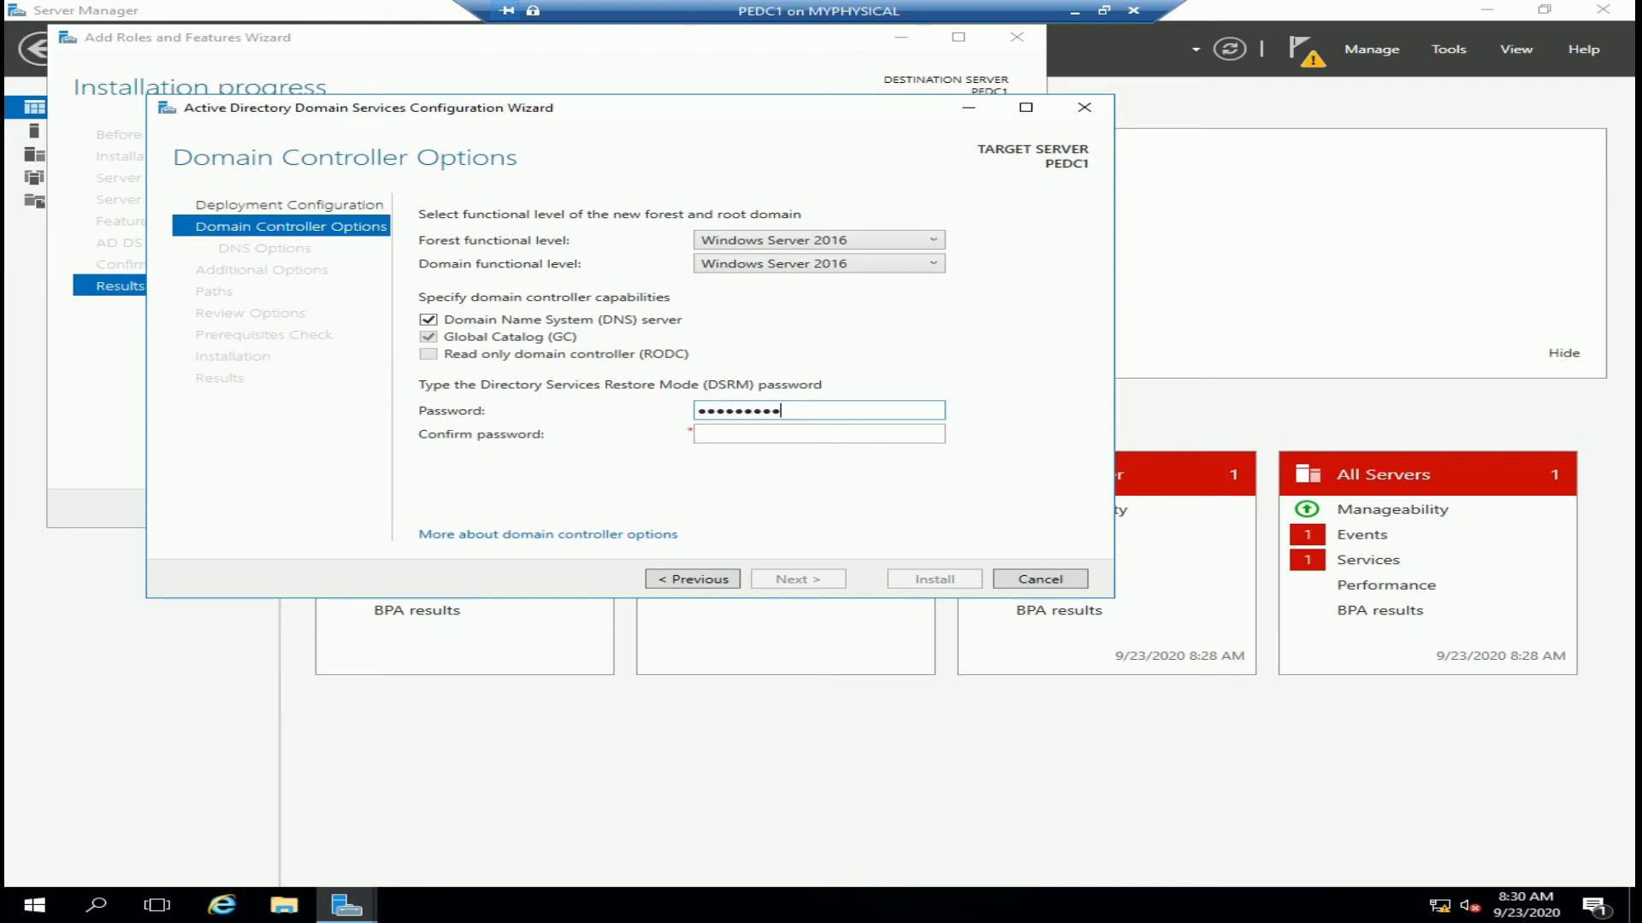
# Confirm the Directory Services Restore Mode password and continue to DNS Options
pyautogui.press('Tab')
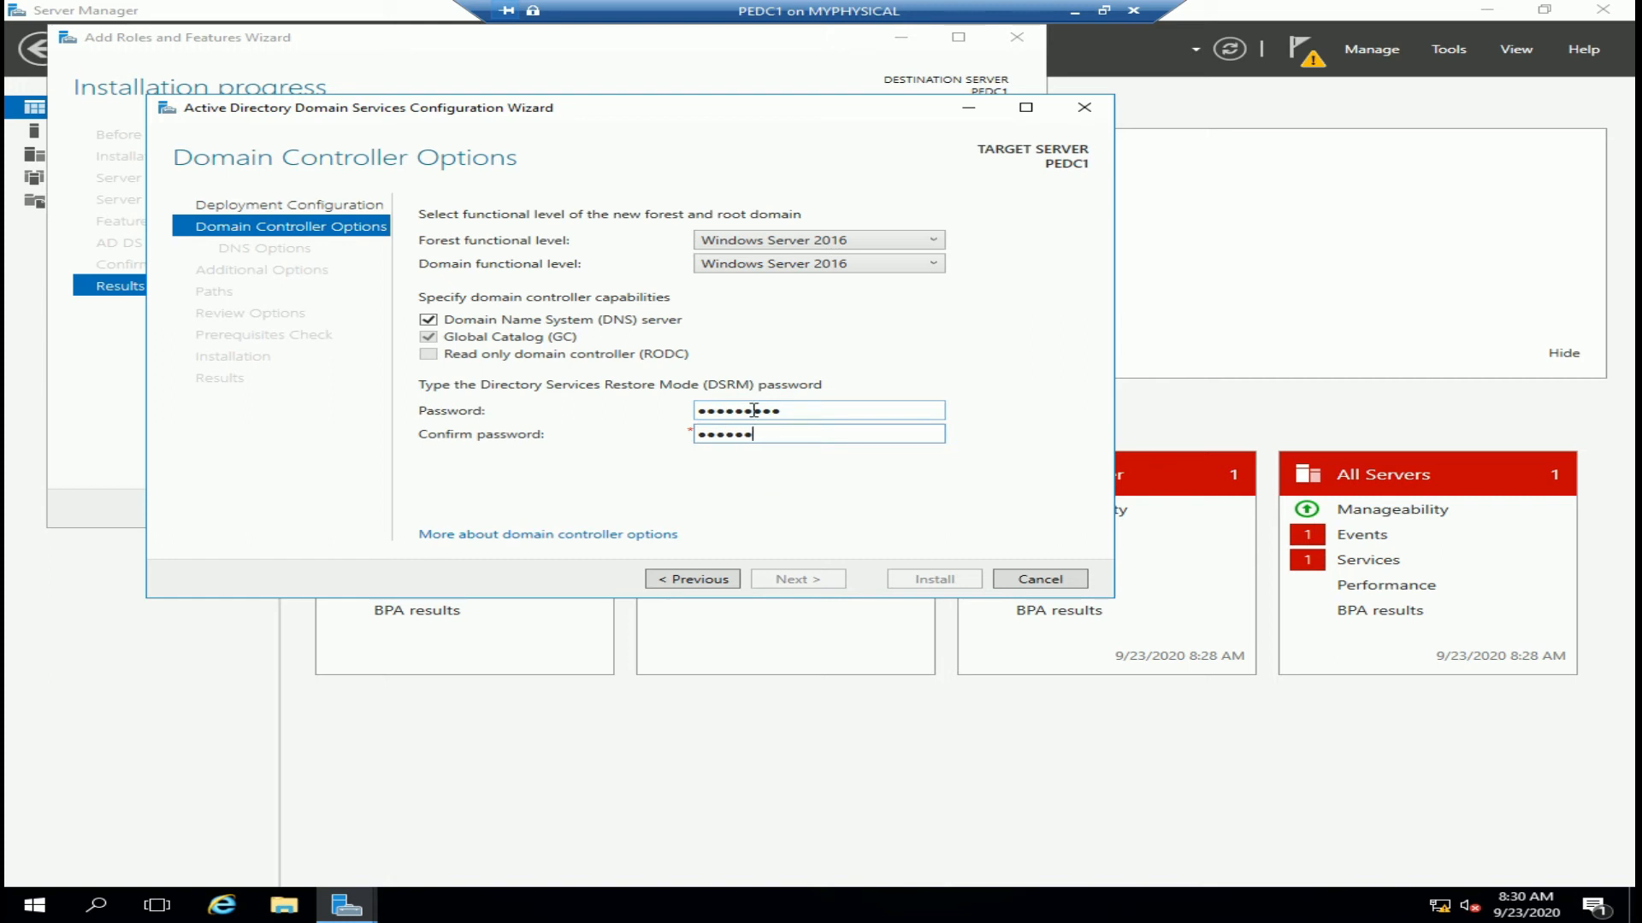
pyautogui.write('Password01')
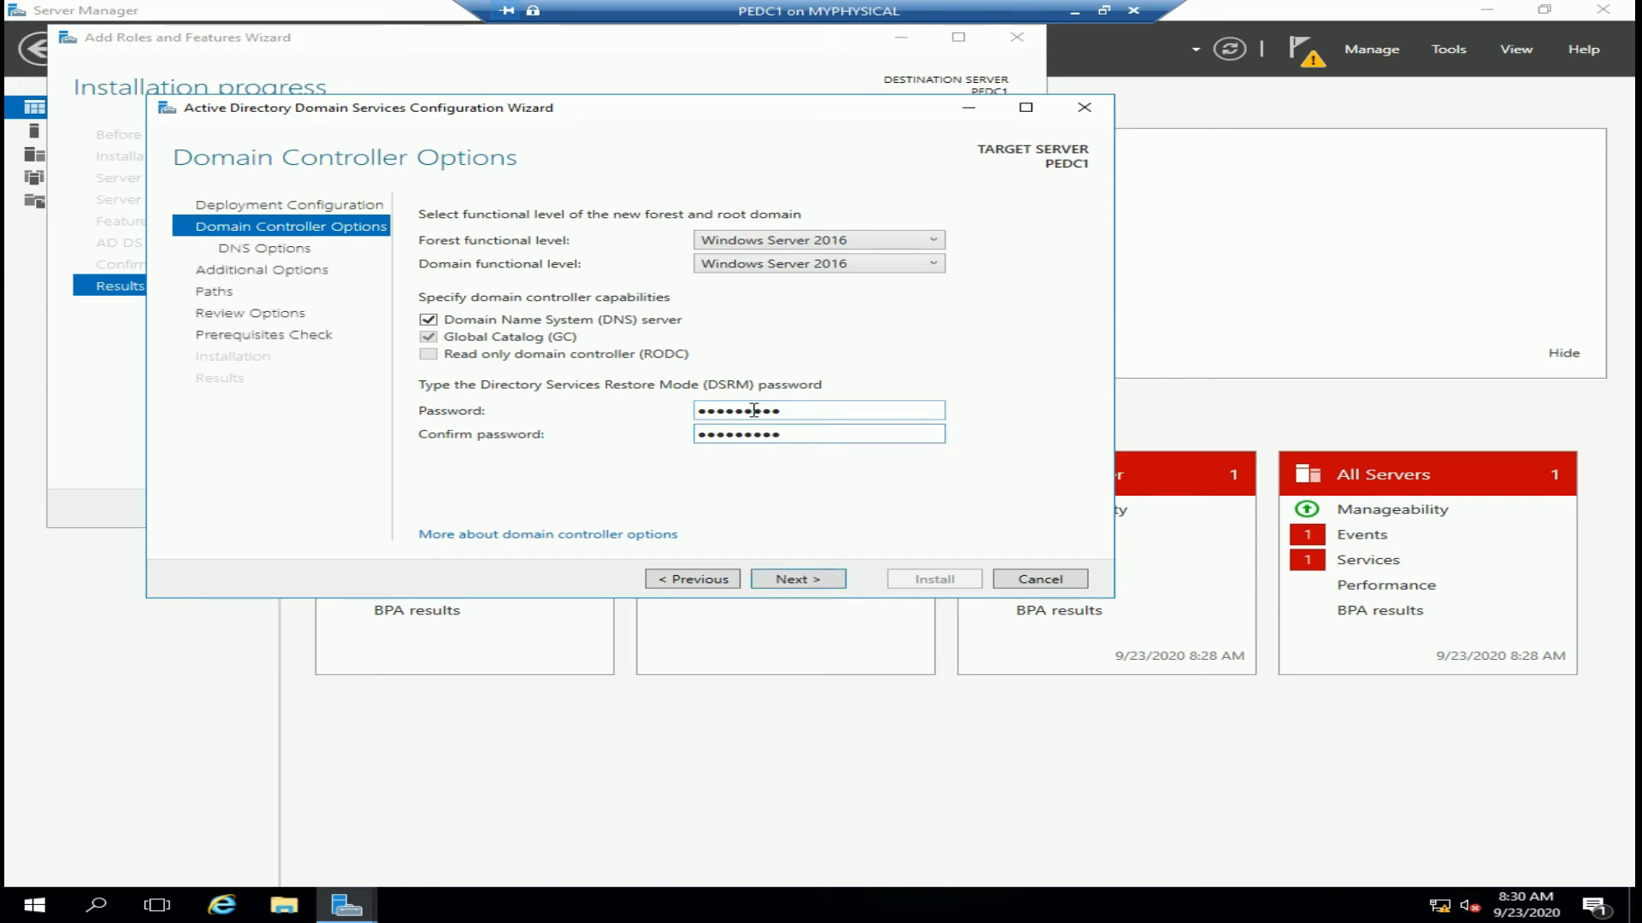
pyautogui.click(802, 581)
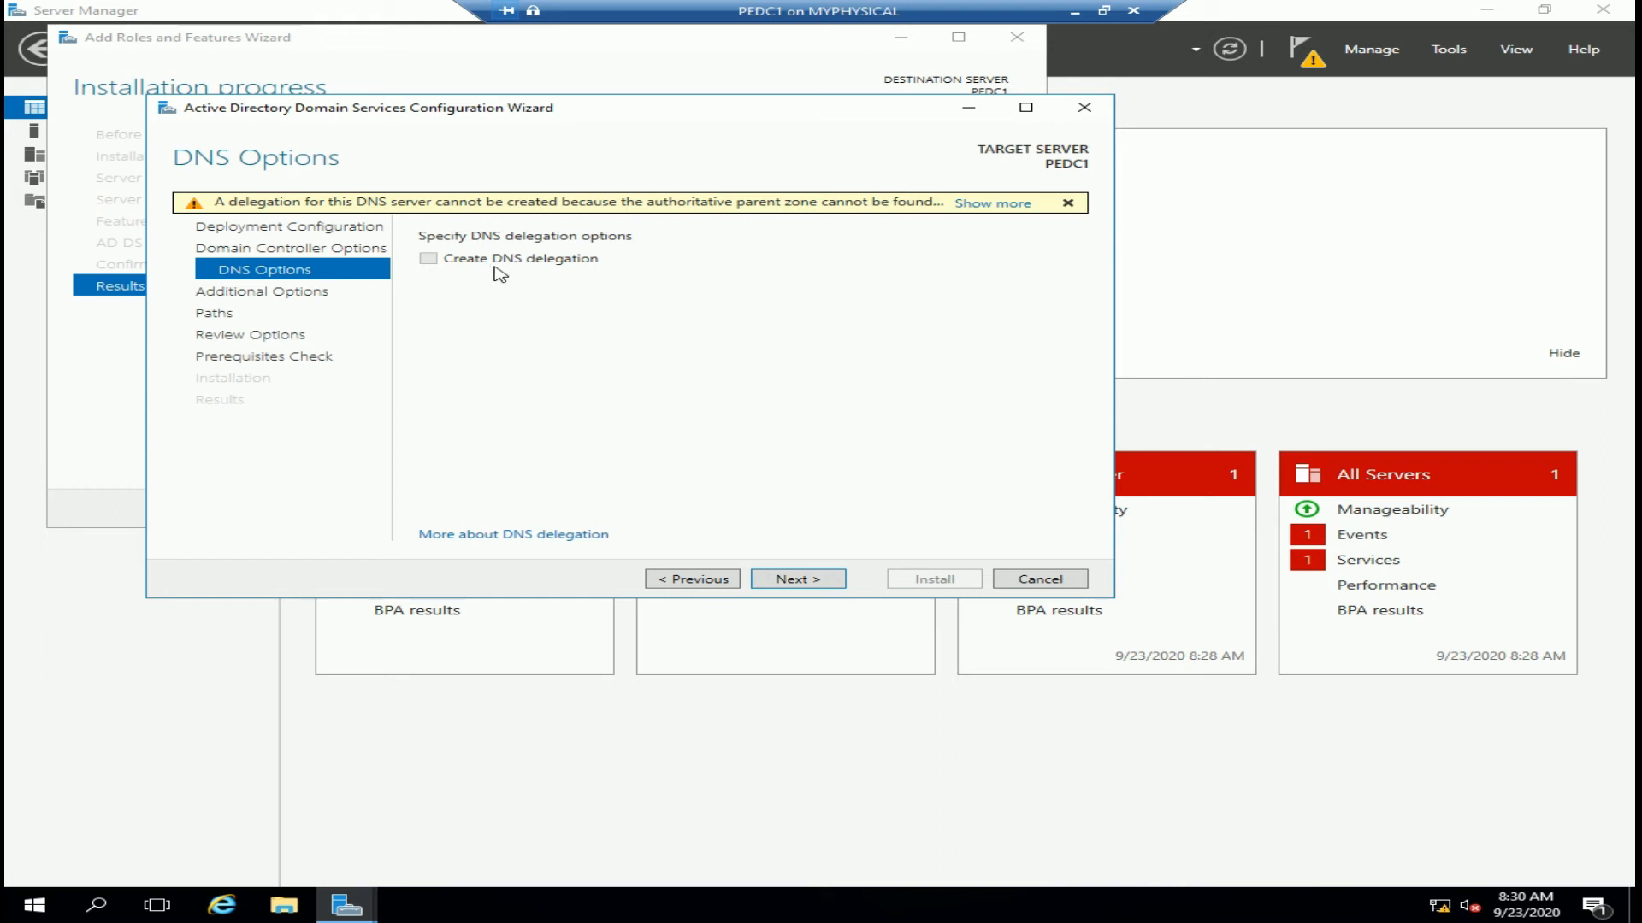
# Skip DNS delegation, keep NetBIOS name PE and the default NTDS, log and SYSVOL folders
pyautogui.click(809, 582)
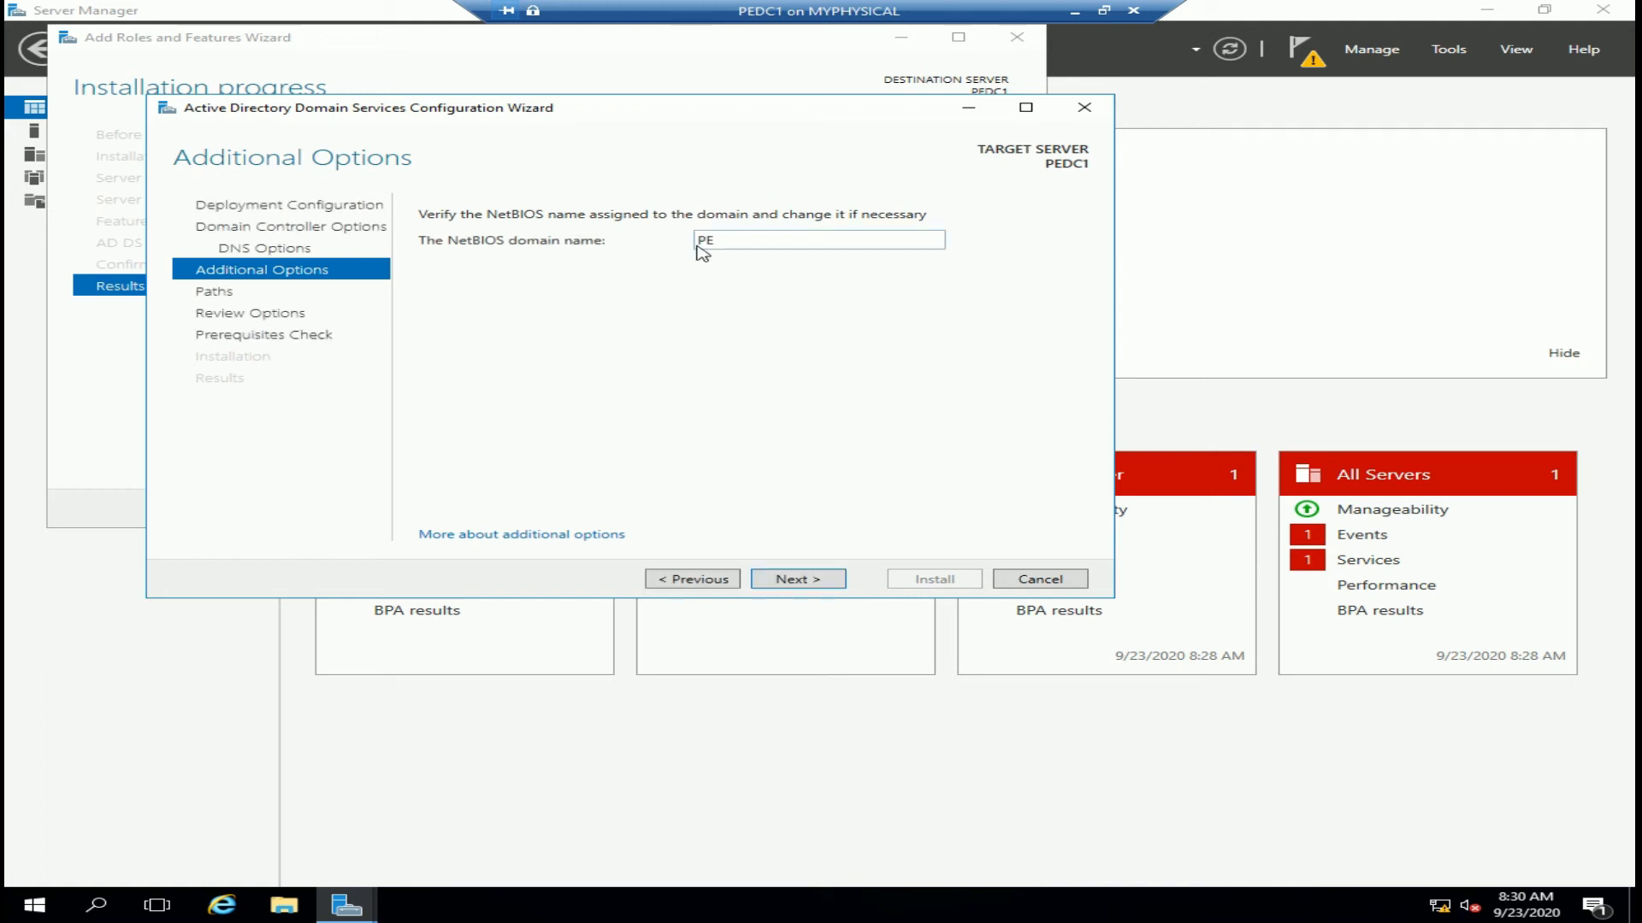
pyautogui.click(809, 589)
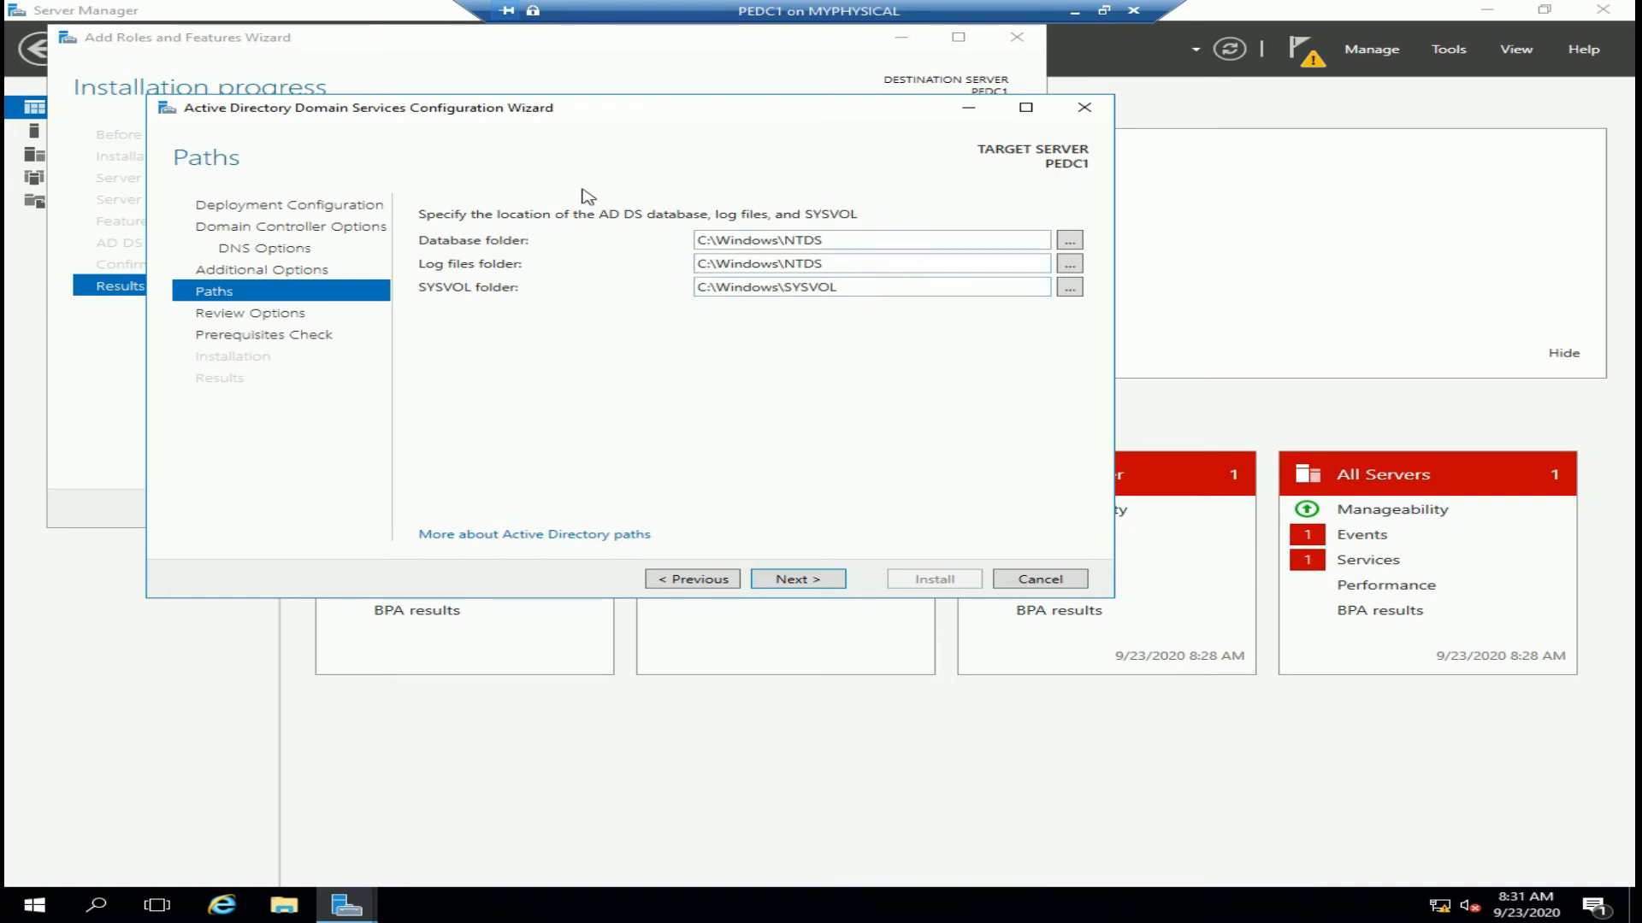
pyautogui.click(826, 581)
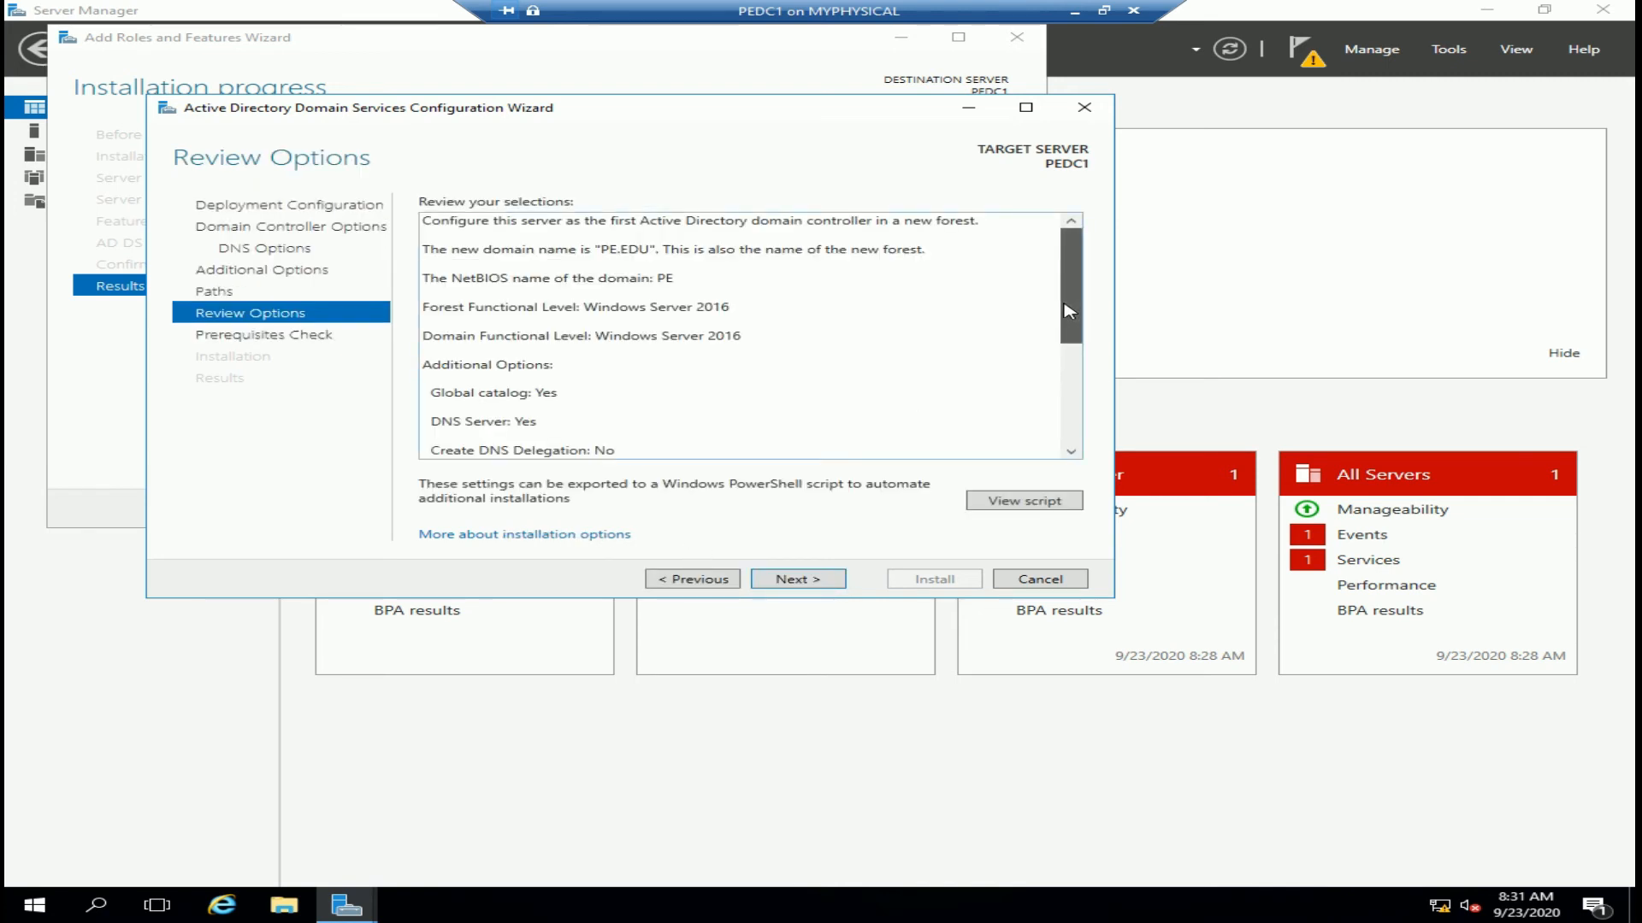
# Review the PE.EDU selections and run the prerequisites check
pyautogui.scroll(-5, 1069, 310)
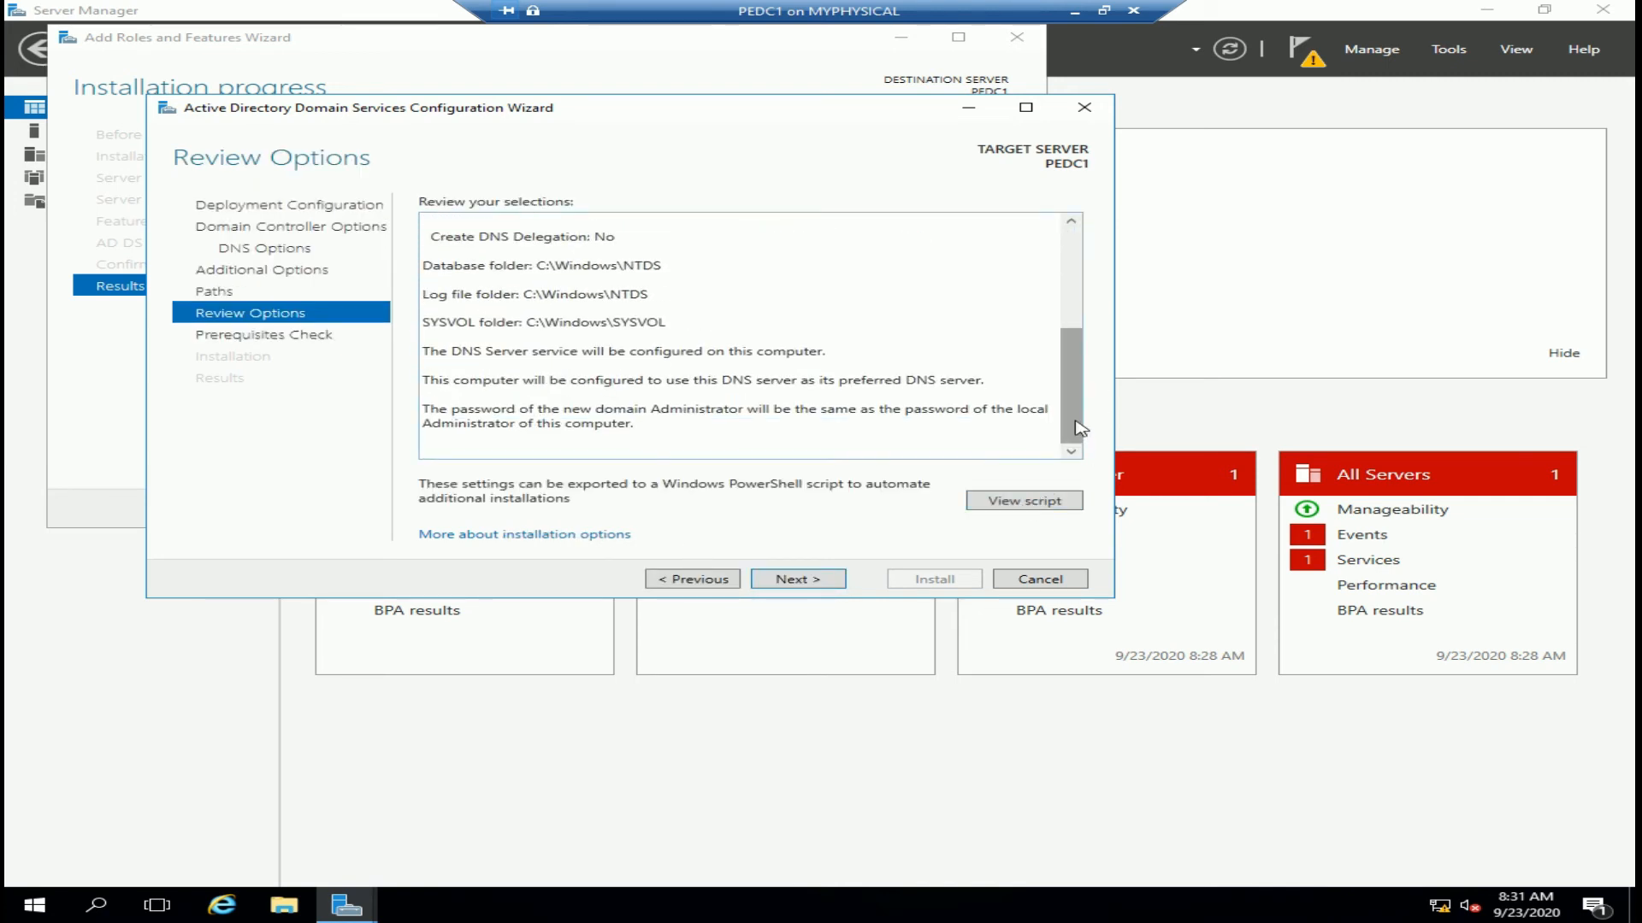
pyautogui.scroll(3, 1073, 306)
pyautogui.scroll(1, 1073, 306)
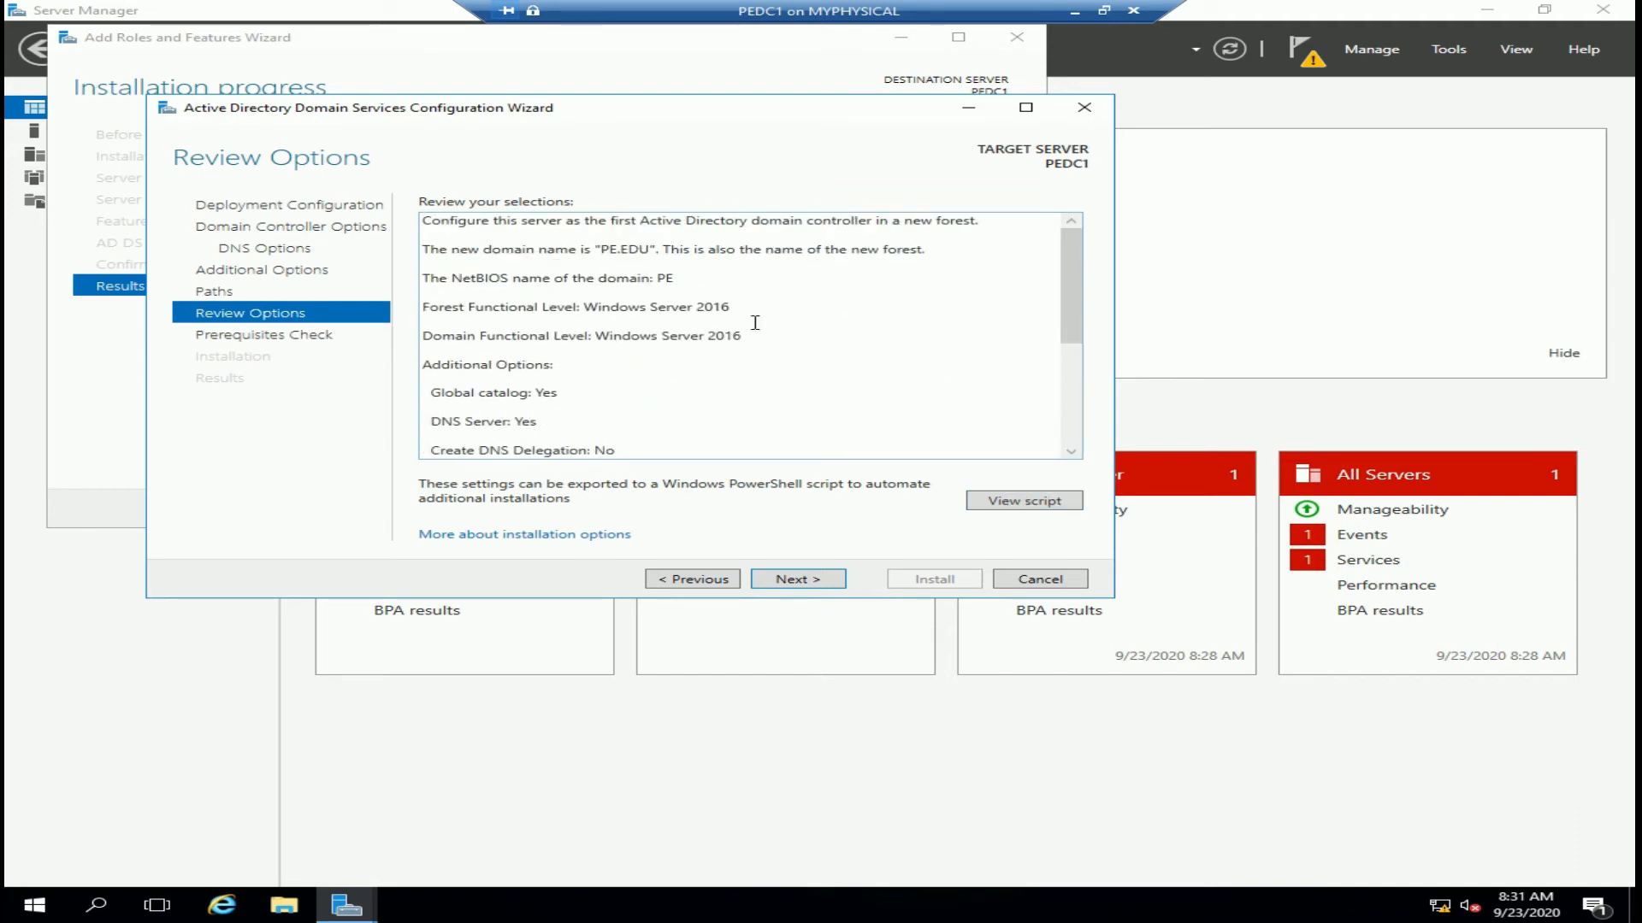
pyautogui.click(813, 589)
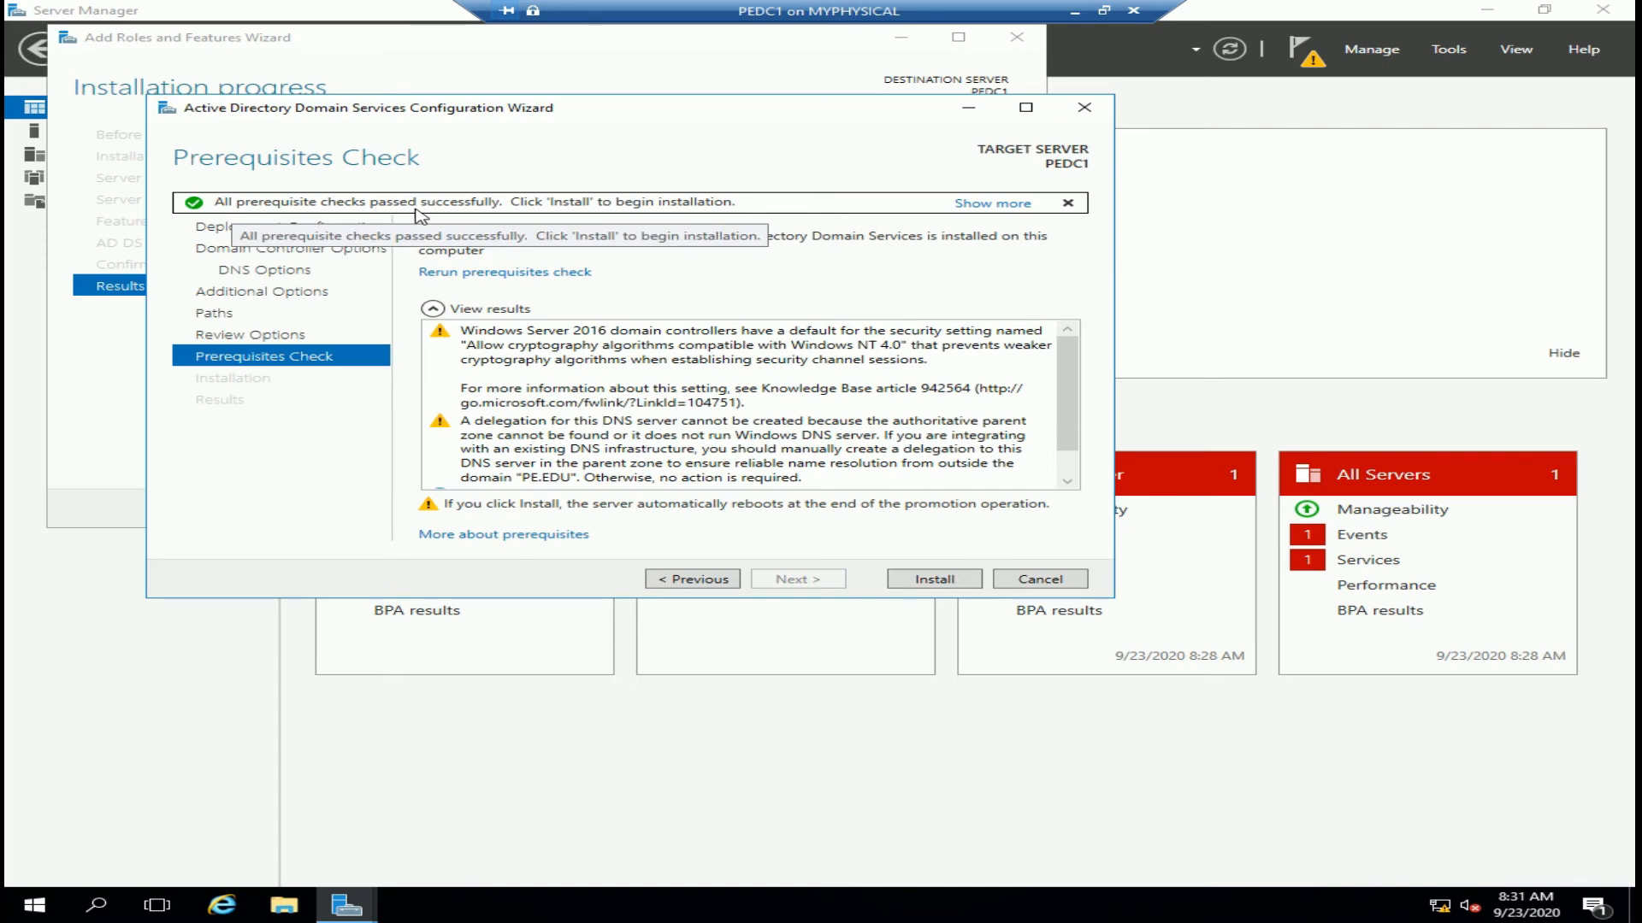
# Check the passed prerequisite results and install AD DS to promote PEDC1 to domain controller
pyautogui.scroll(-2, 866, 378)
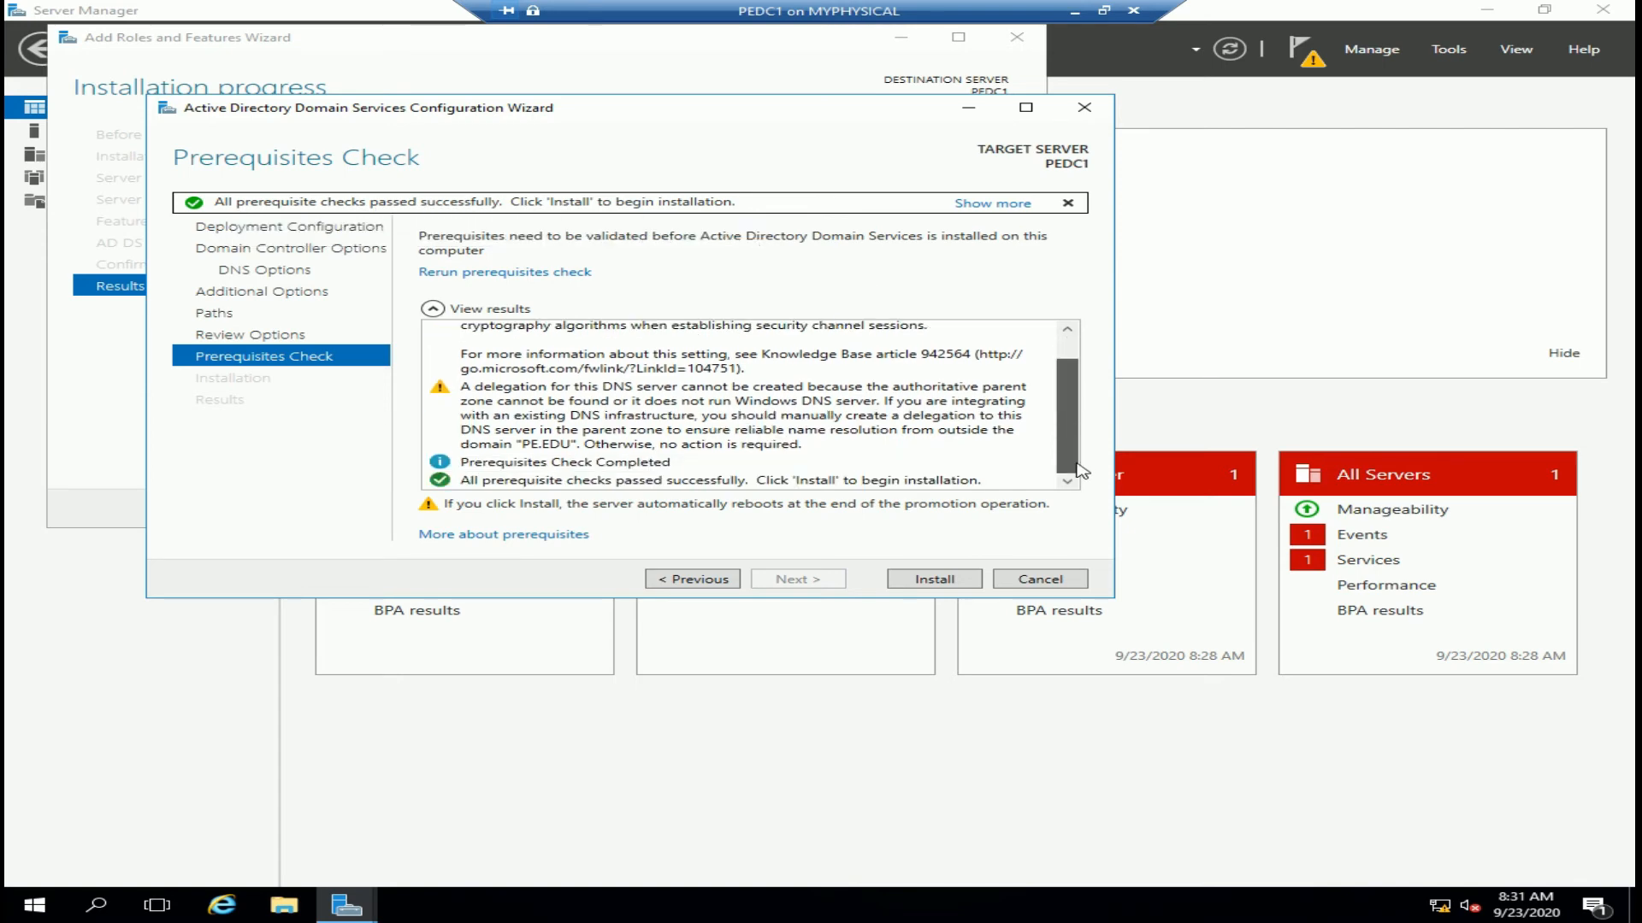
pyautogui.click(941, 586)
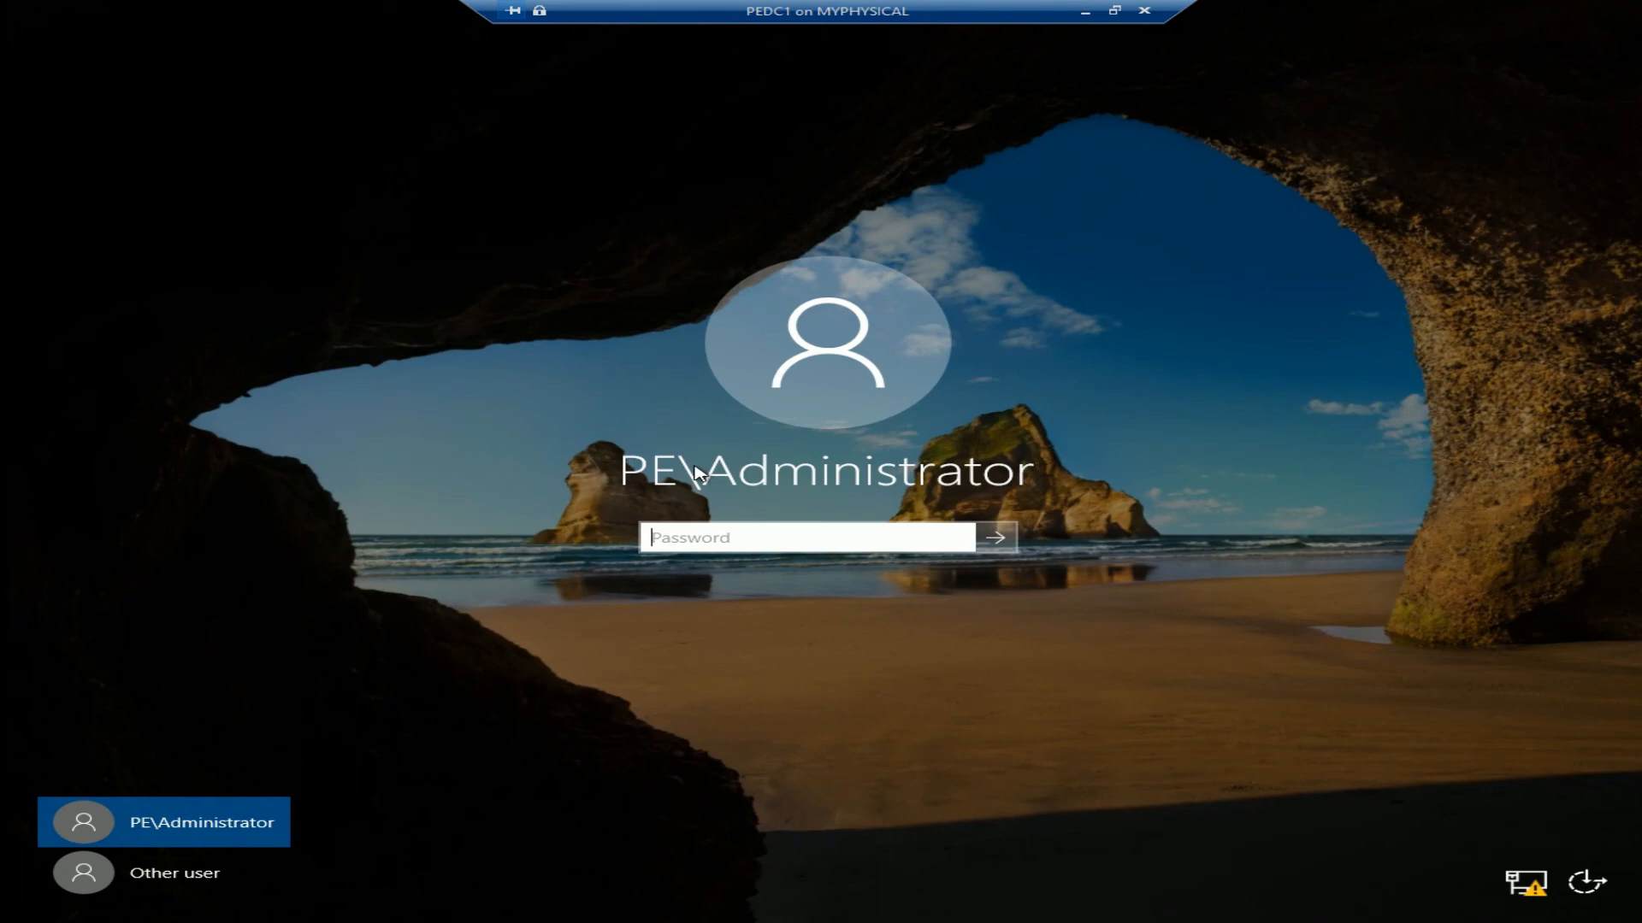
# Sign in to PEDC1 as the PE domain Administrator with the account password
pyautogui.write('**********')
pyautogui.press('Return')
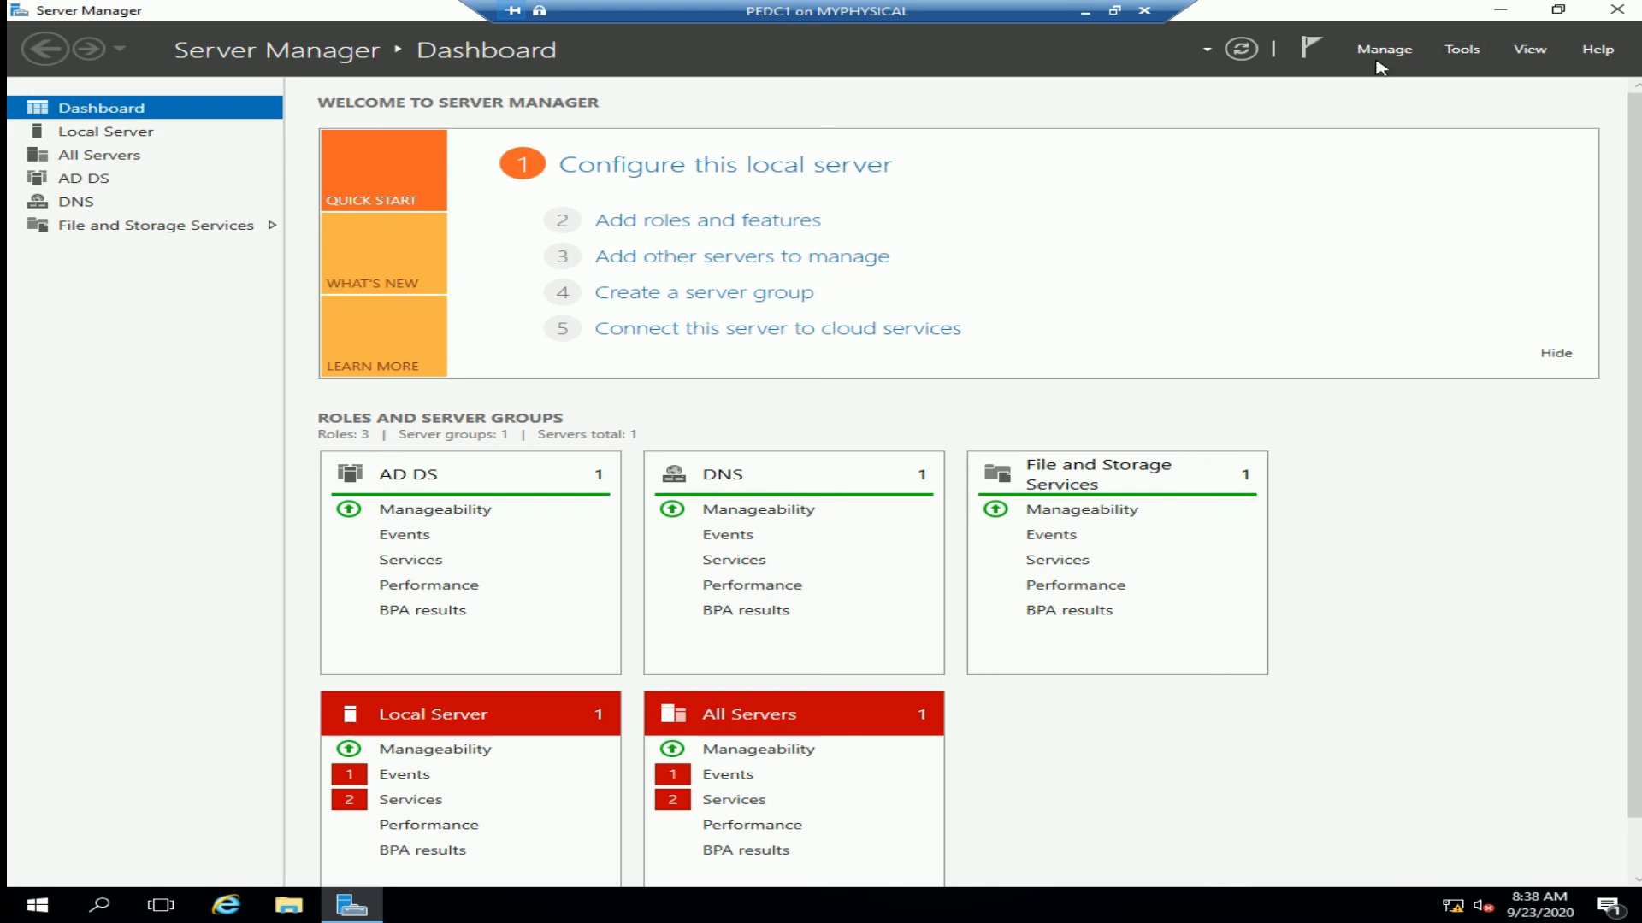
# Launch Active Directory Users and Computers from the Tools menu
pyautogui.click(1465, 52)
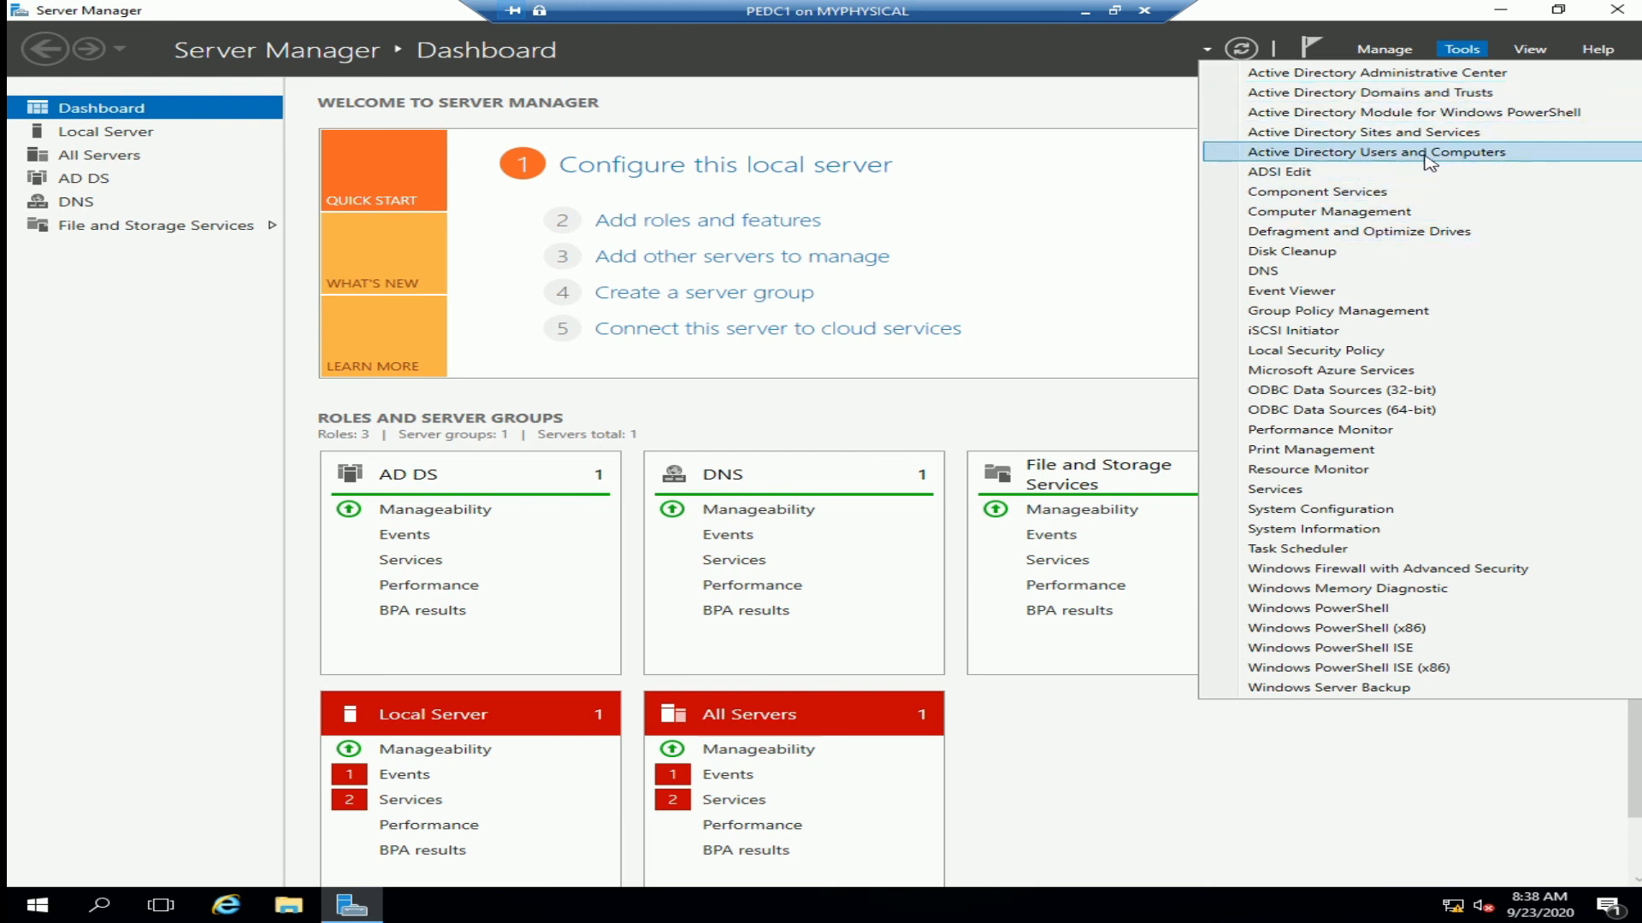
pyautogui.click(1411, 152)
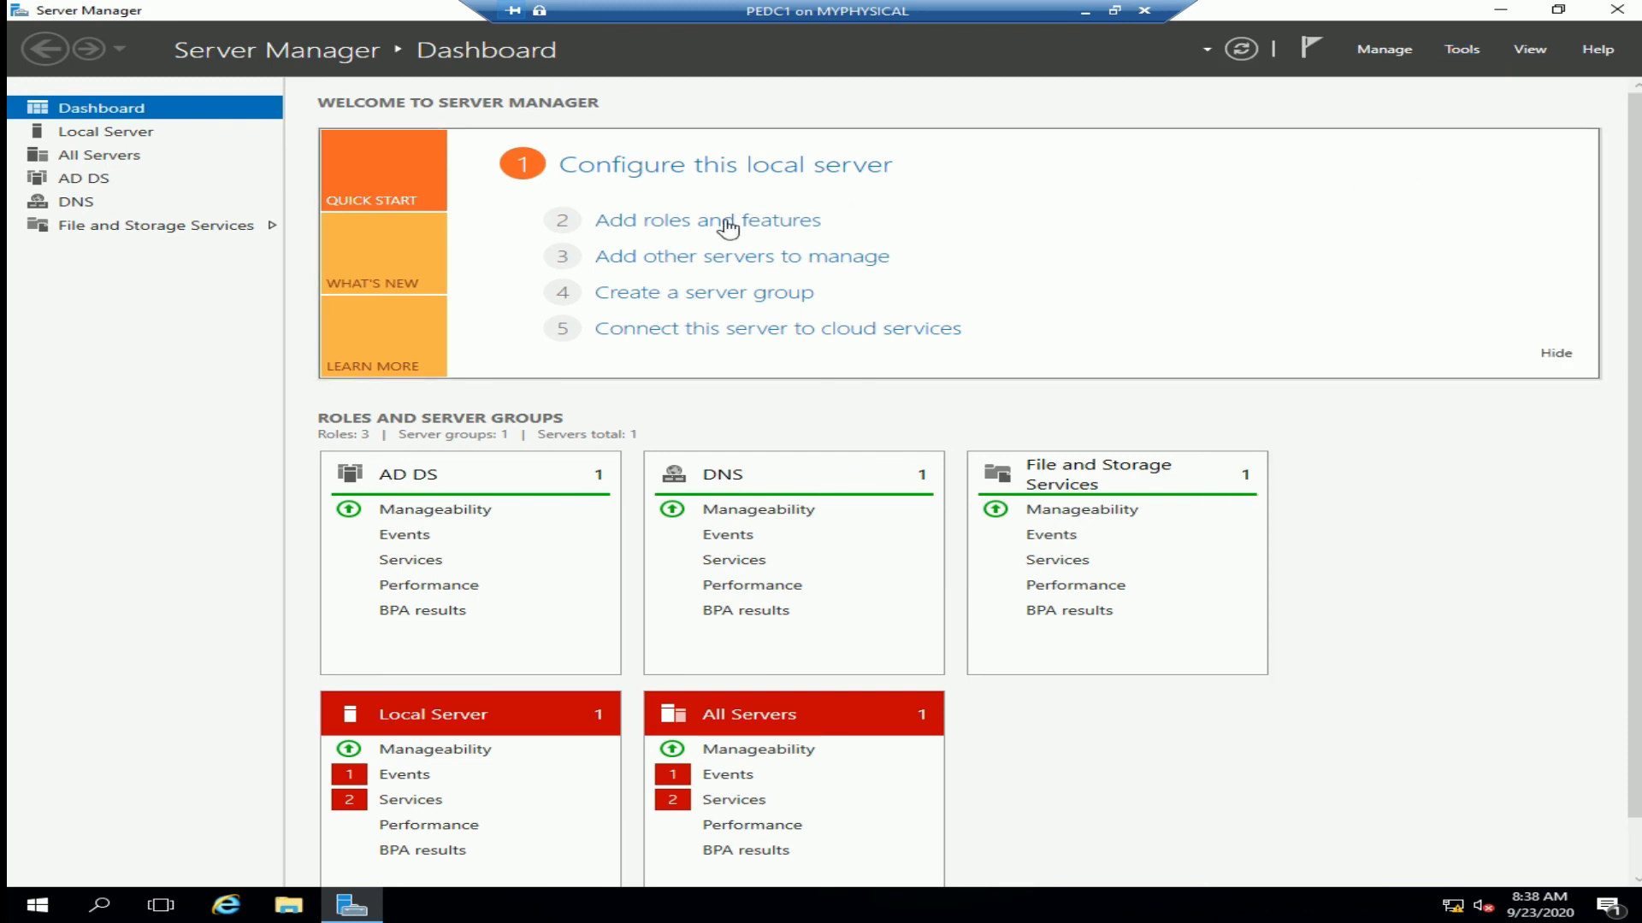